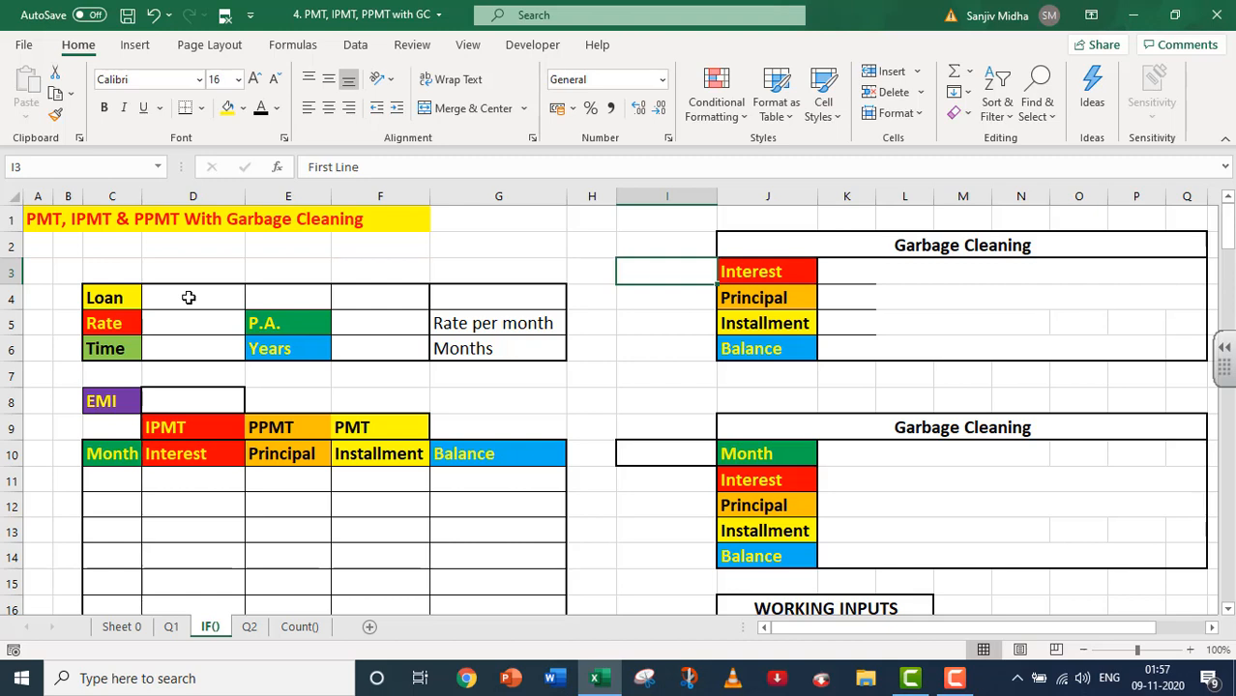
- Select the Loan value cell D4 and review the loan, rate and time options in the WORKING INPUTS table
scroll(607, 503, "down", 4)
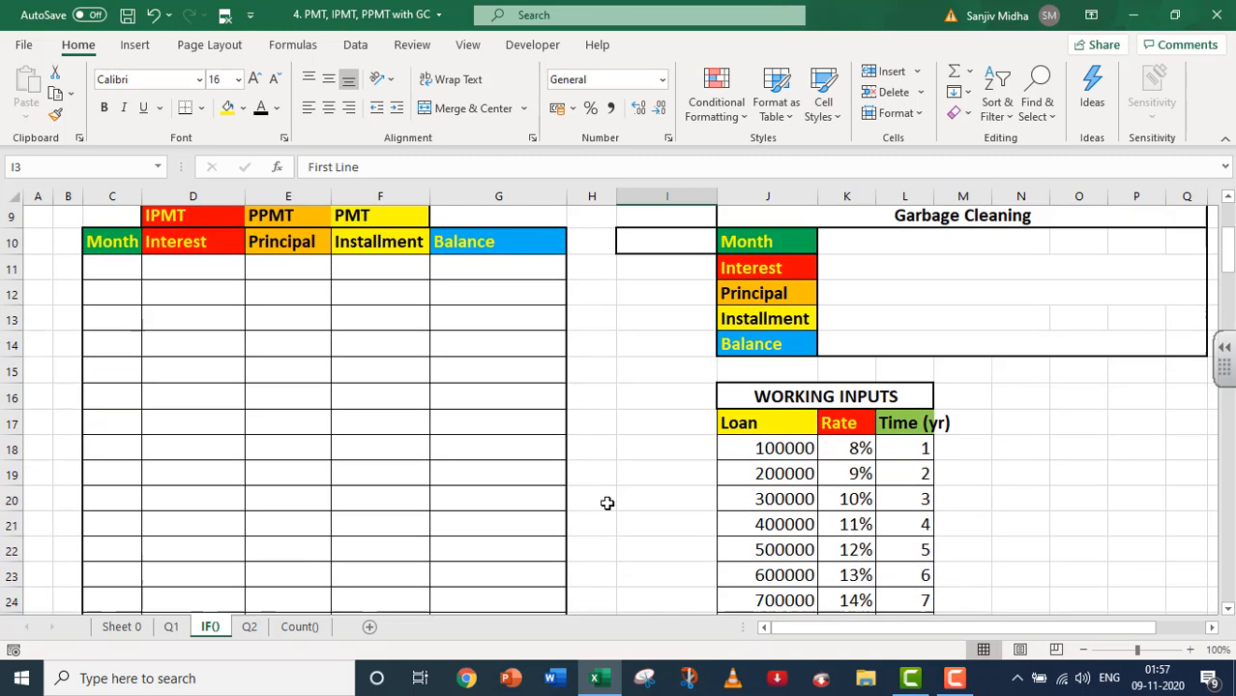
scroll(607, 503, "down", 1)
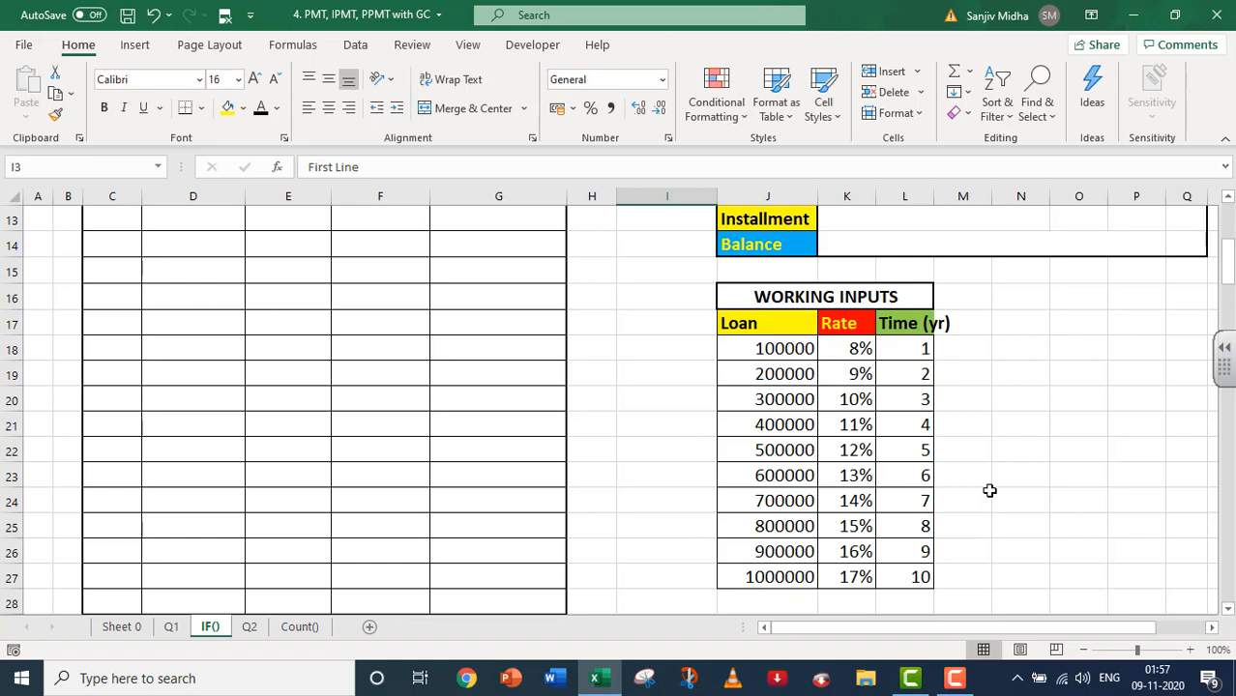
scroll(990, 491, "up", 4)
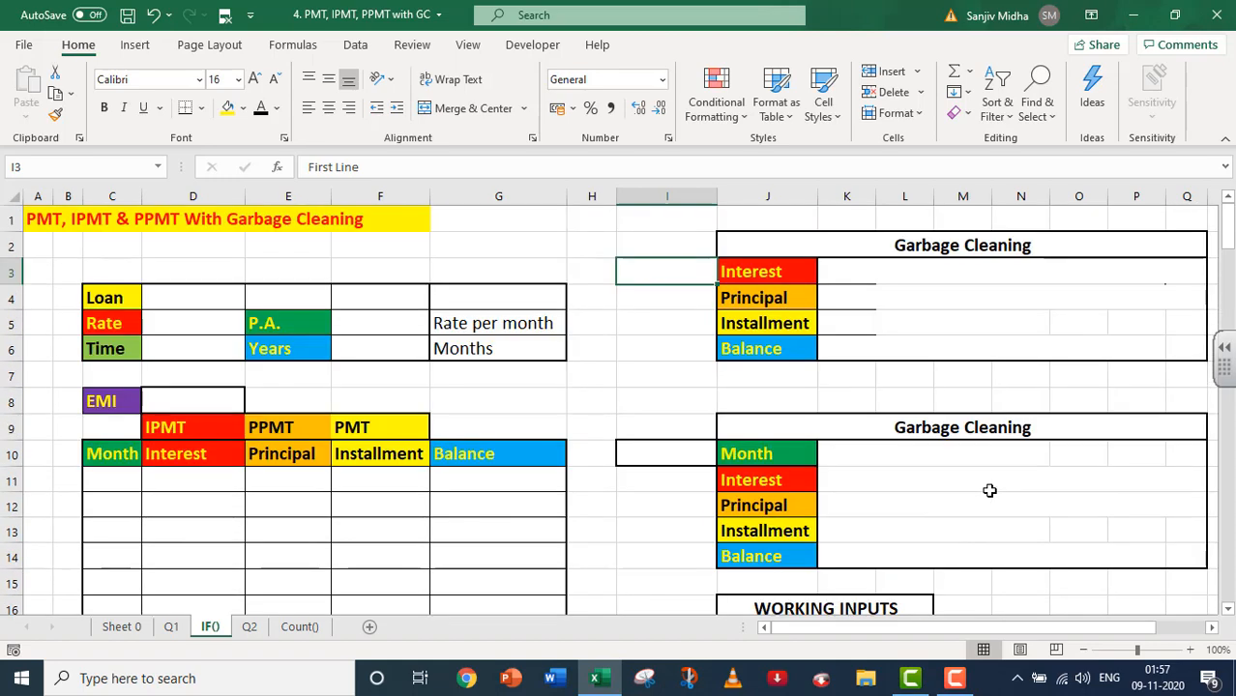
left_click(168, 298)
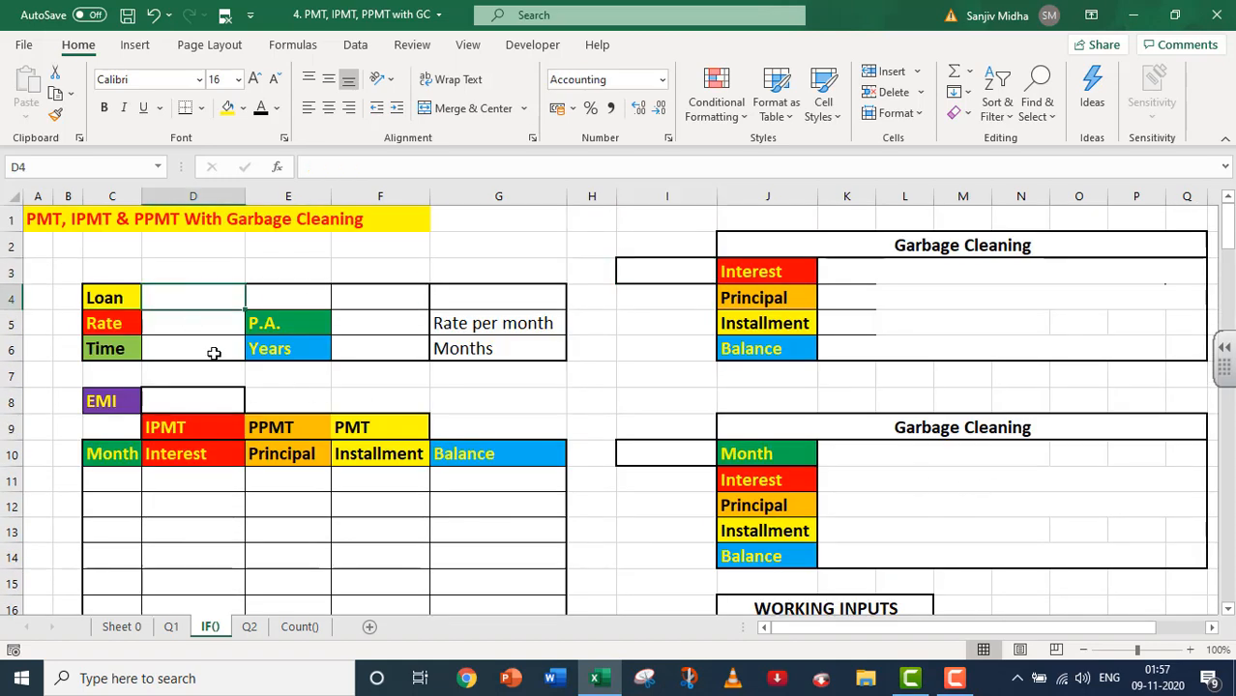
scroll(214, 353, "down", 3)
scroll(214, 353, "down", 1)
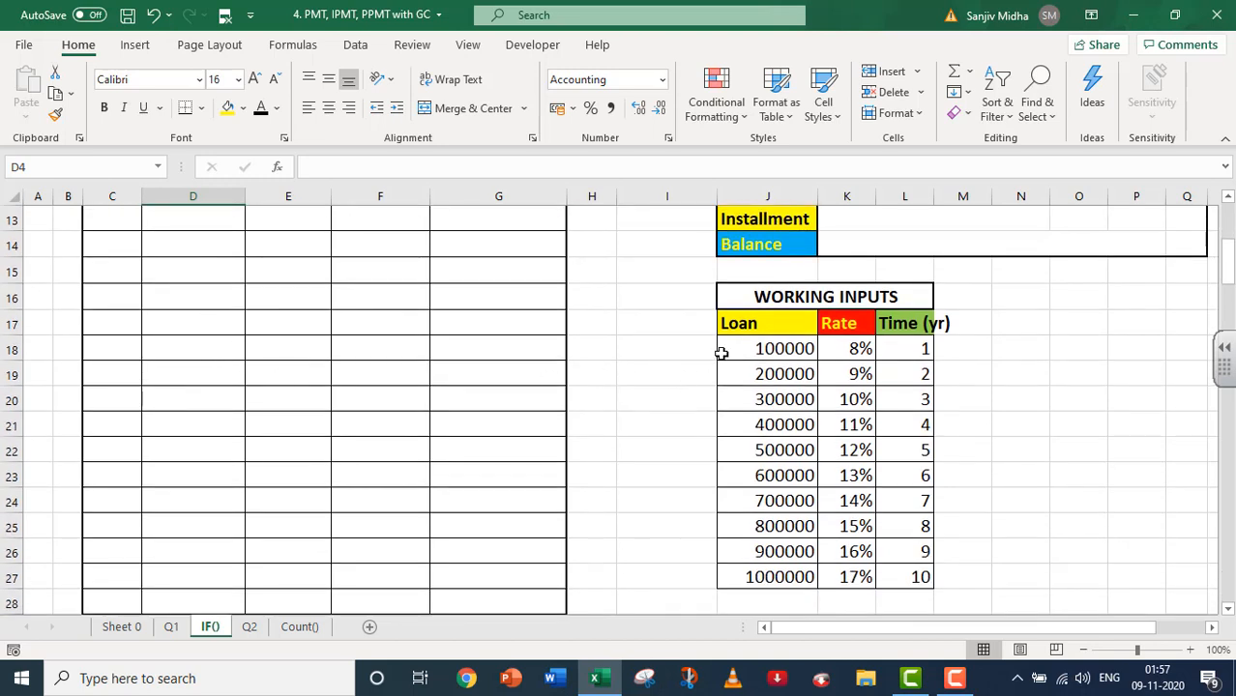
scroll(676, 370, "up", 4)
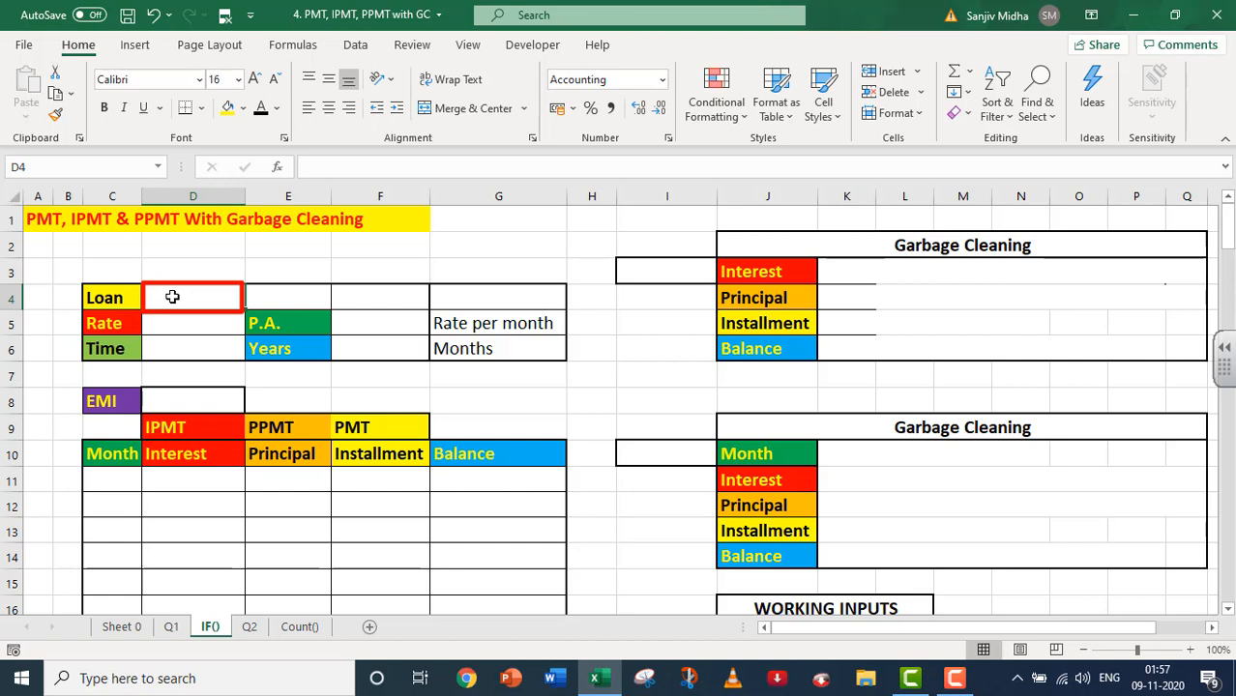
- Add a list data validation to the Loan cell D4, using the loan amounts in J18:J27 as its source
left_click(356, 45)
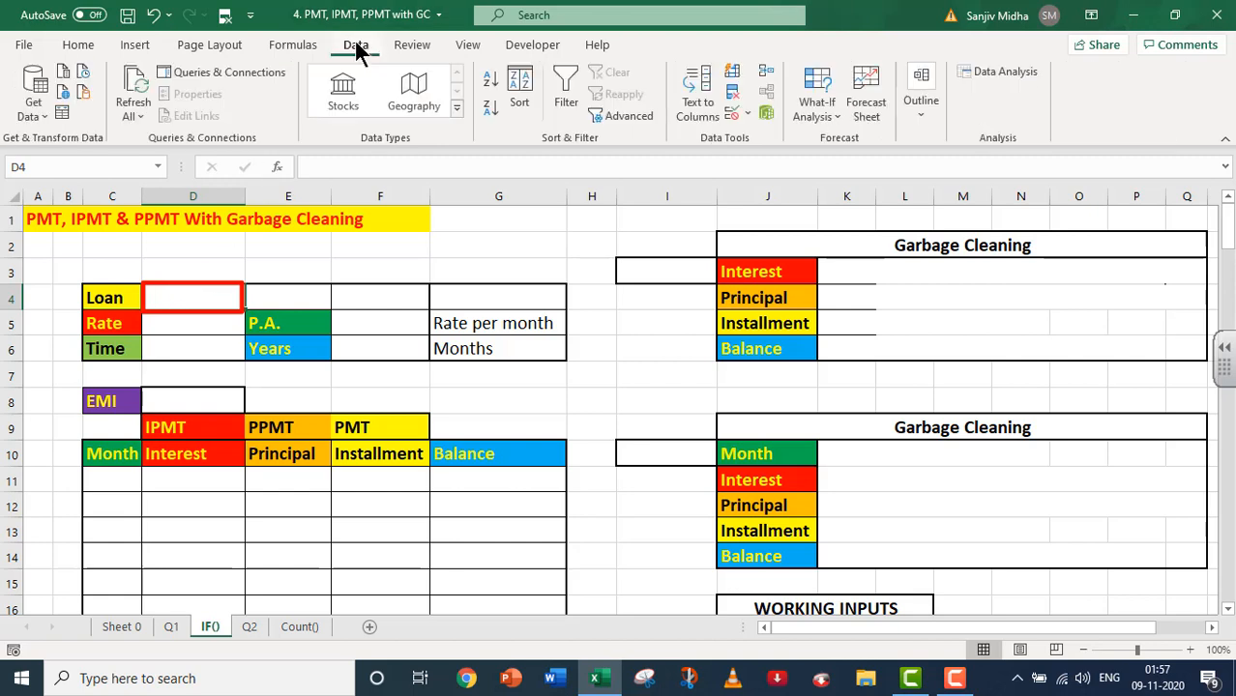
left_click(746, 114)
left_click(760, 137)
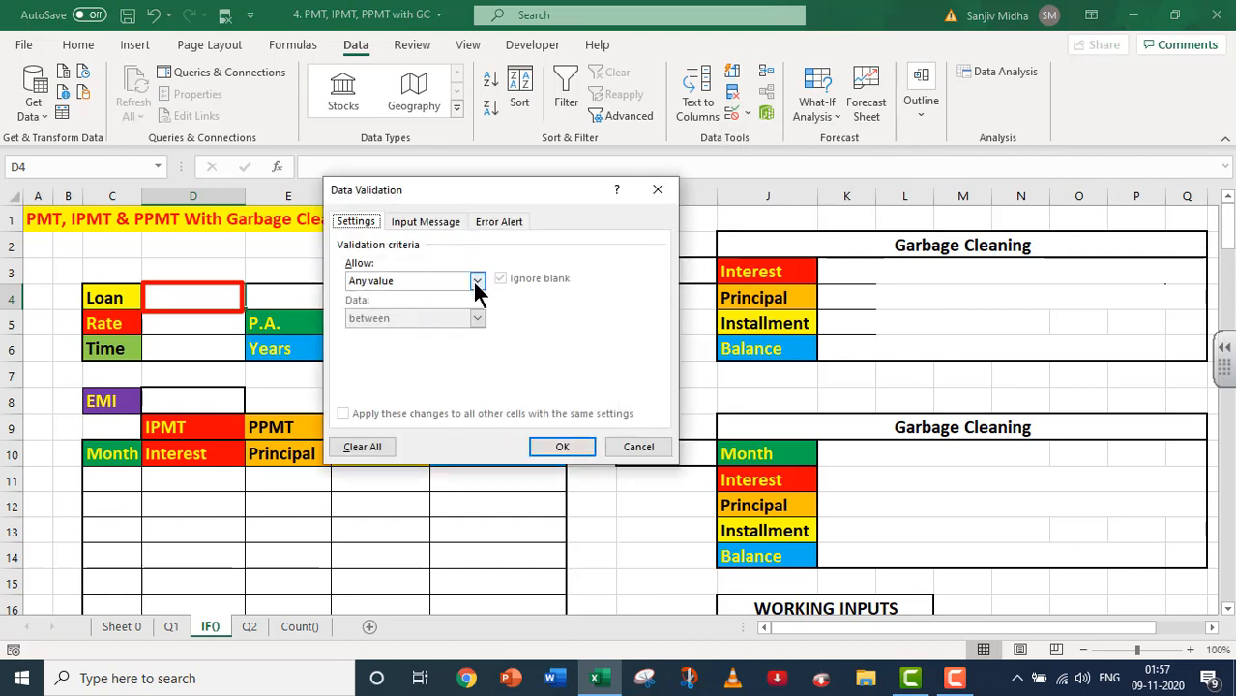
left_click(475, 281)
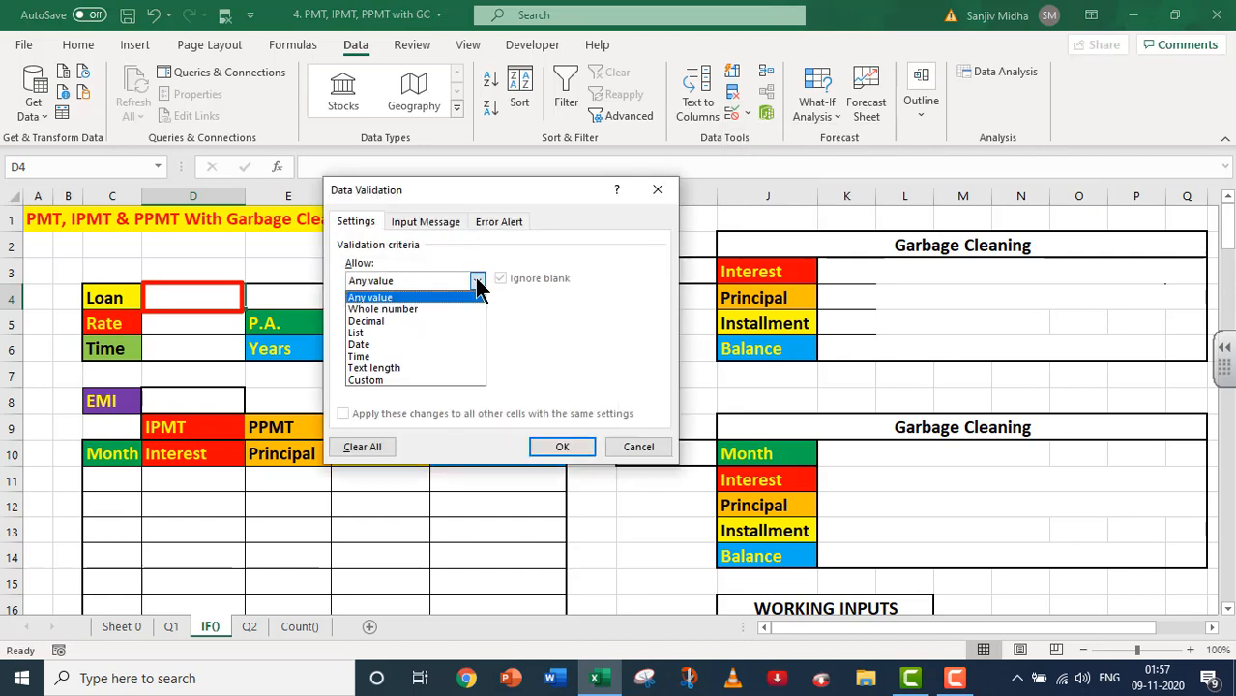
left_click(384, 332)
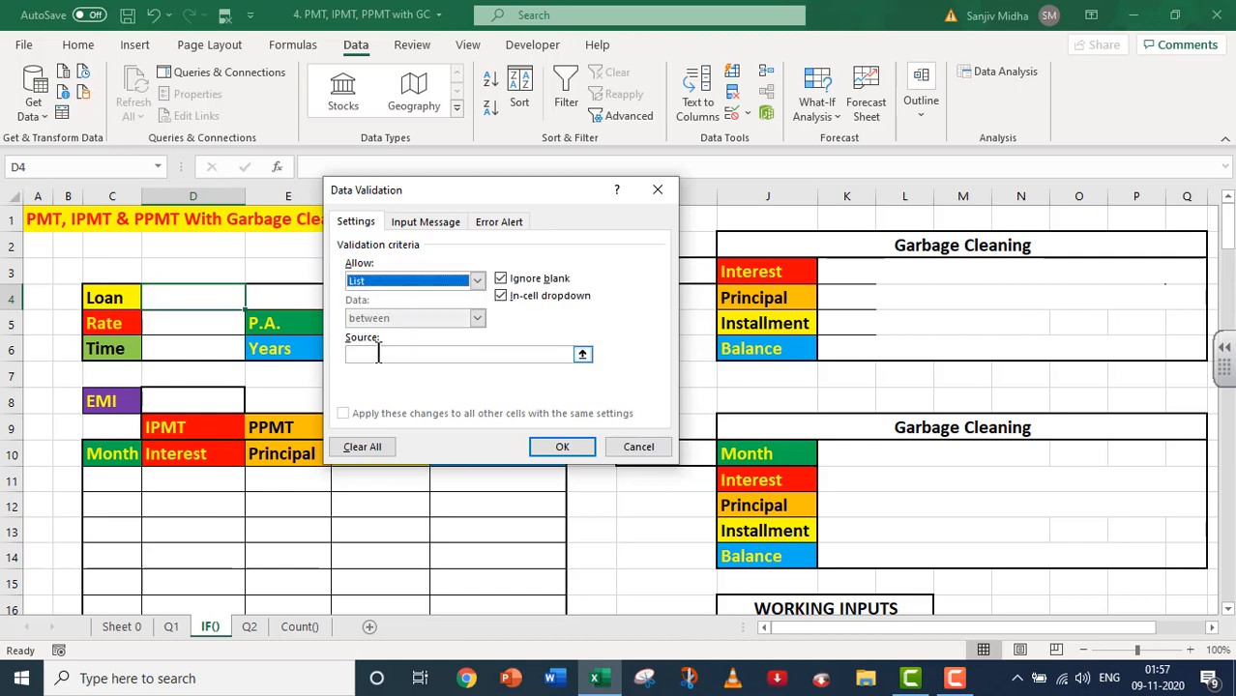
left_click(387, 354)
scroll(403, 365, "down", 3)
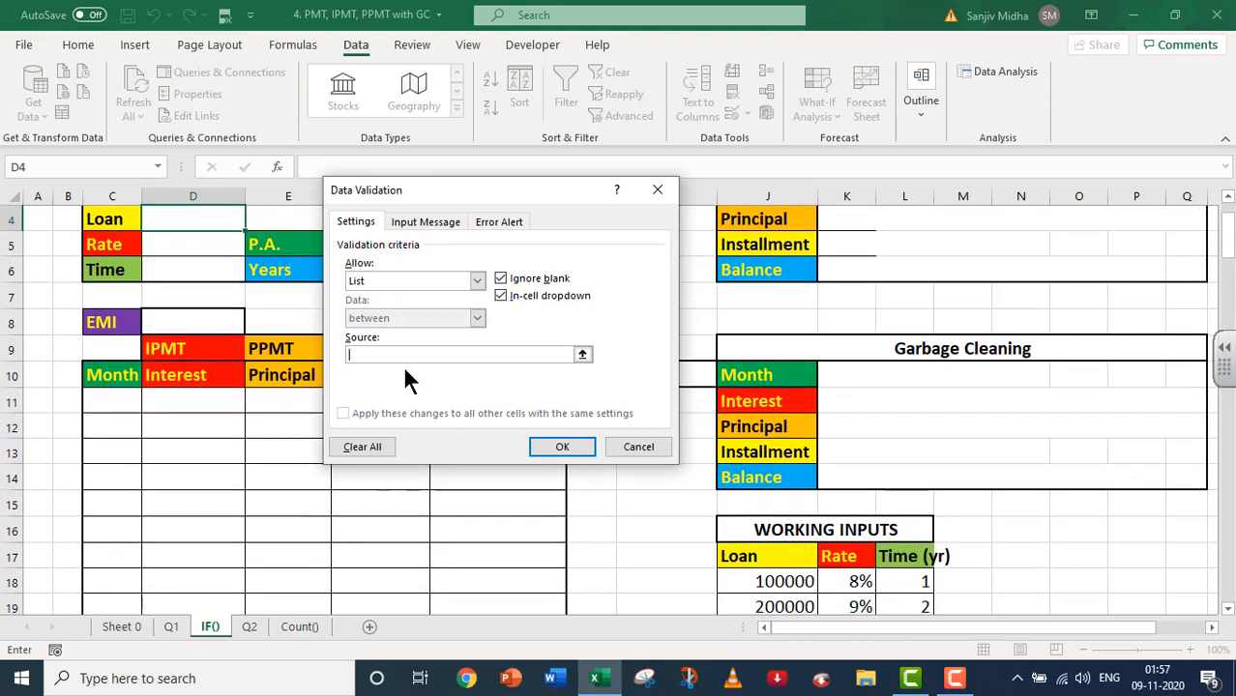
scroll(561, 406, "down", 2)
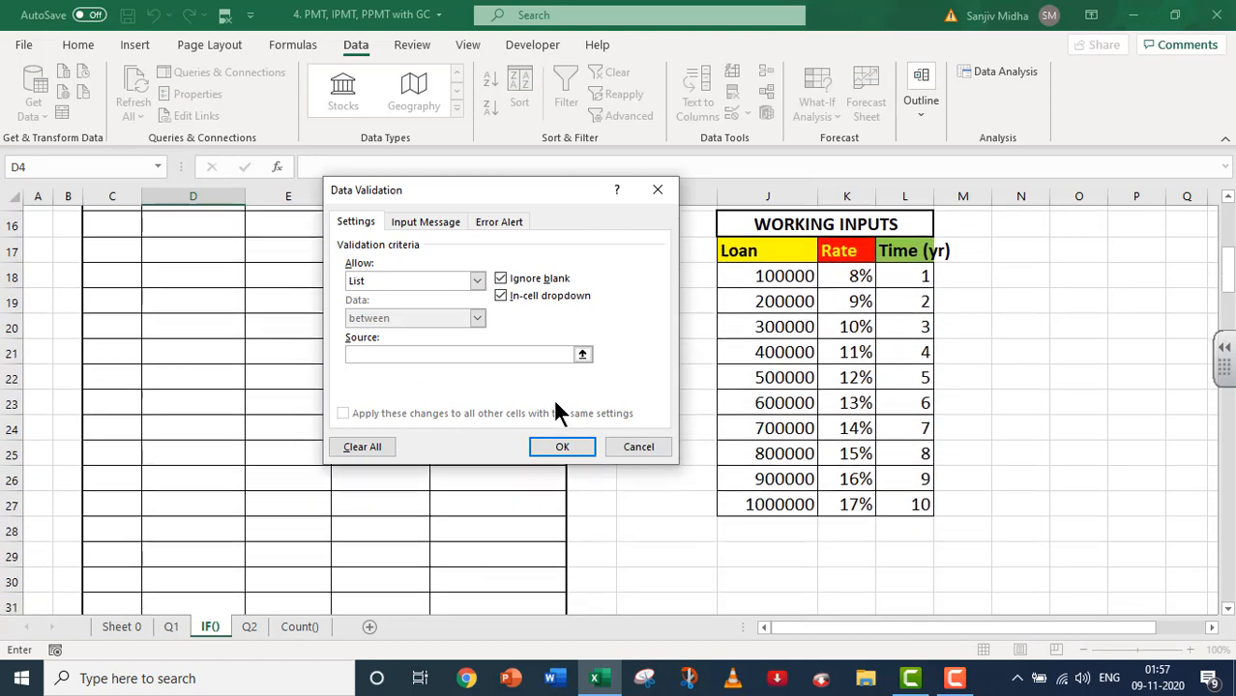
left_click_drag(743, 271, 737, 499)
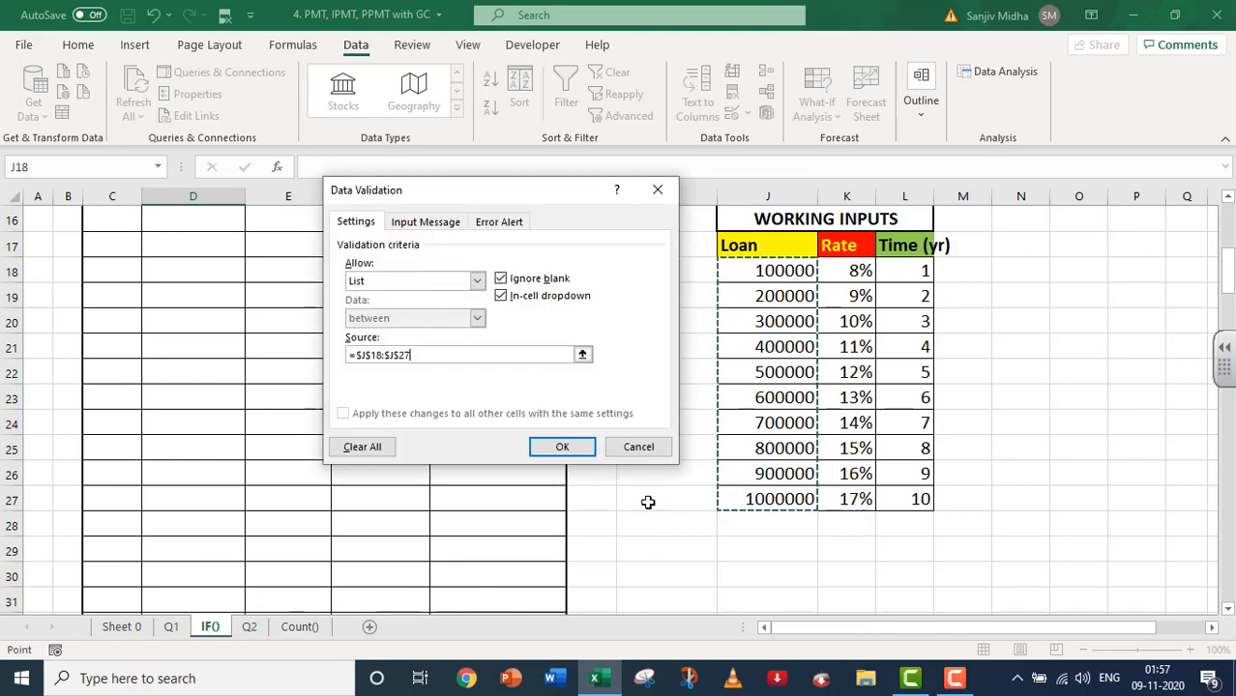
left_click(546, 450)
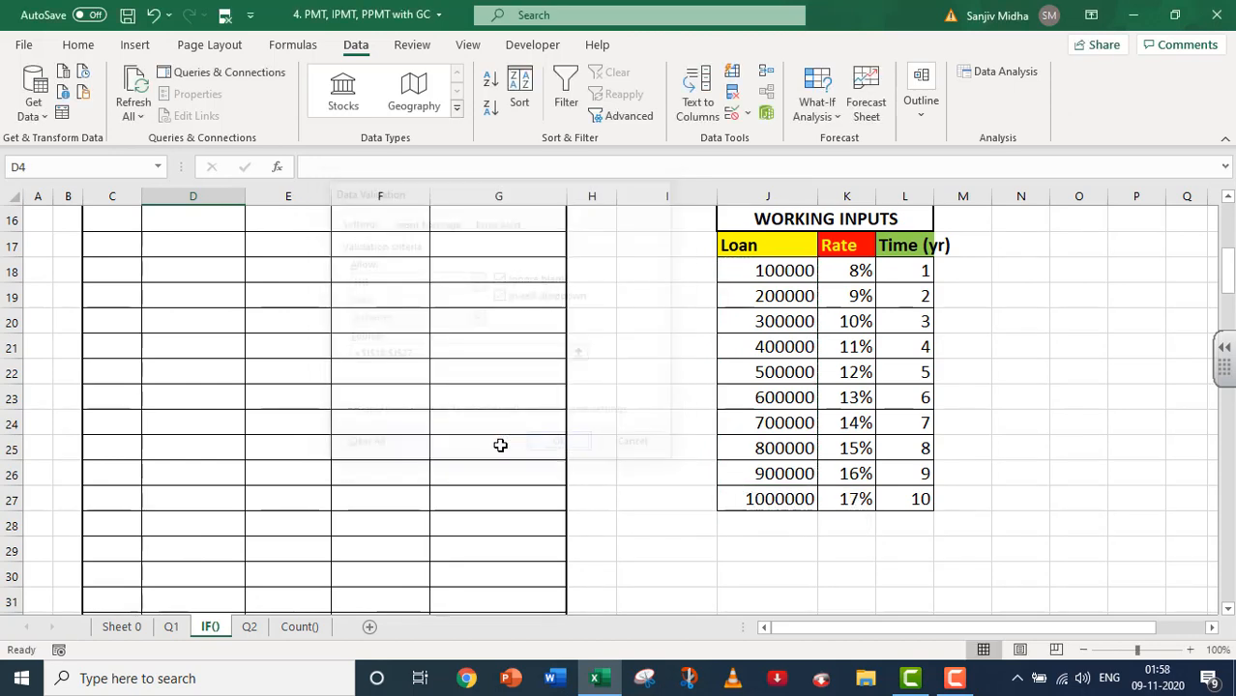
- Choose 500000 from the Loan cell's dropdown list and widen column D so the amount fits
scroll(499, 443, "up", 5)
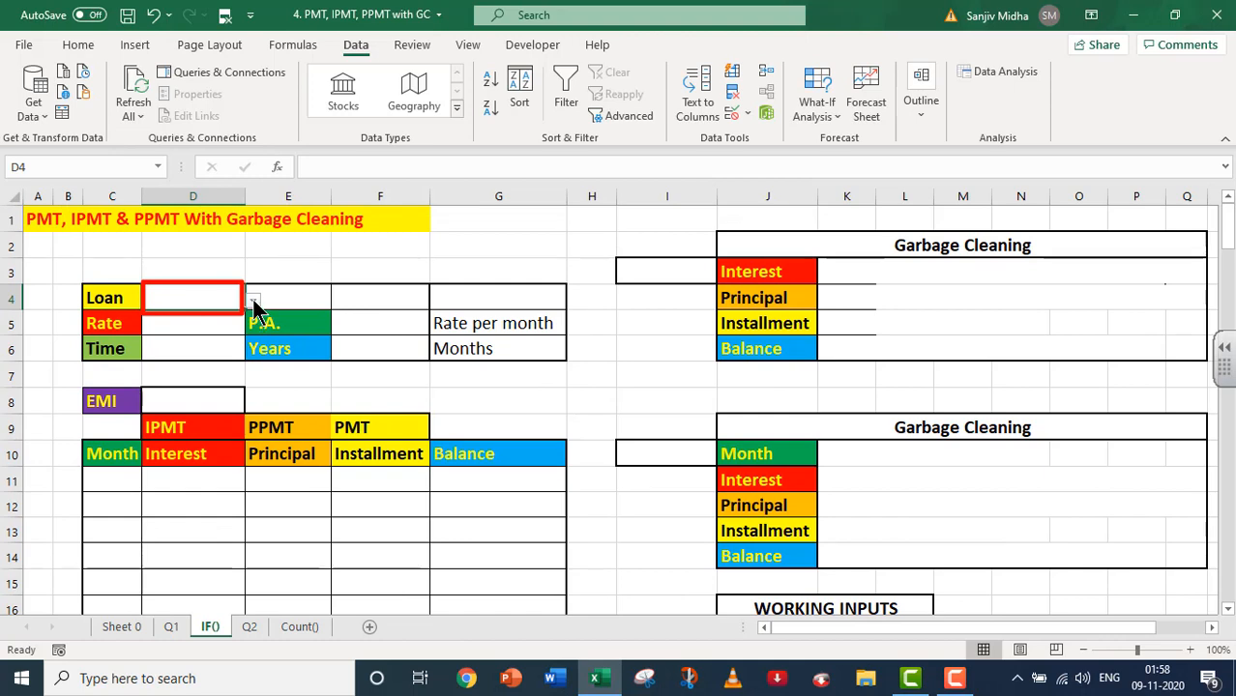
left_click(254, 302)
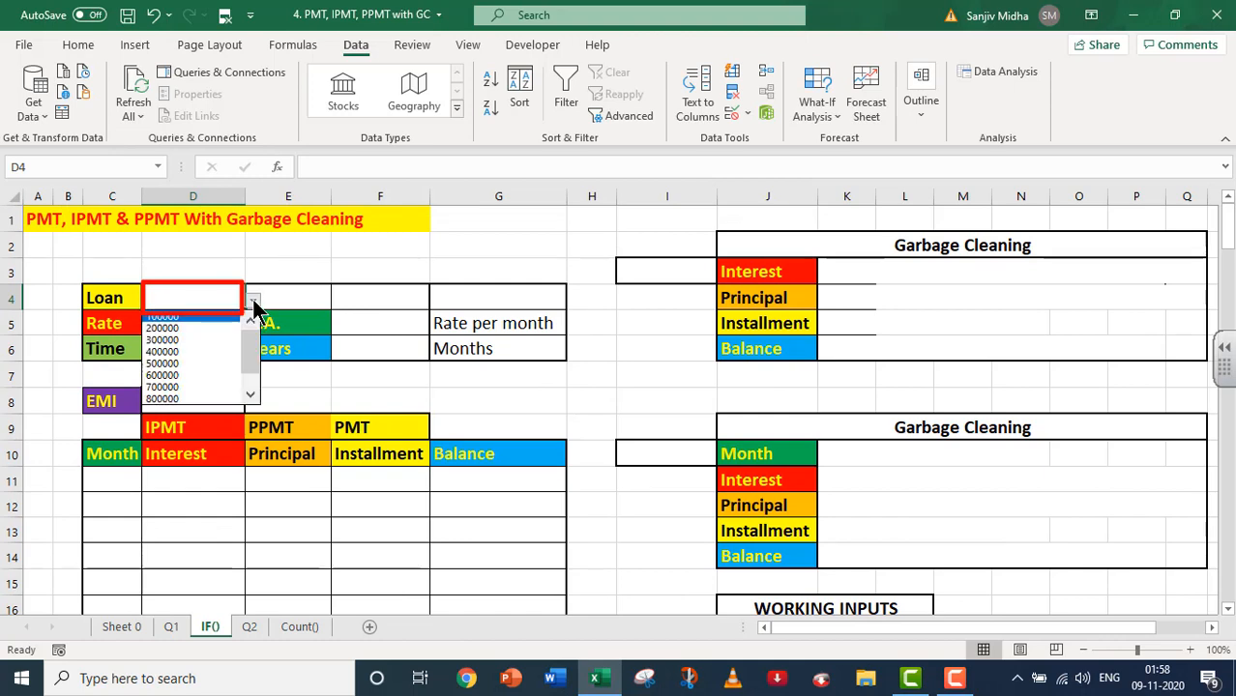
left_click(190, 360)
left_click_drag(246, 196, 281, 198)
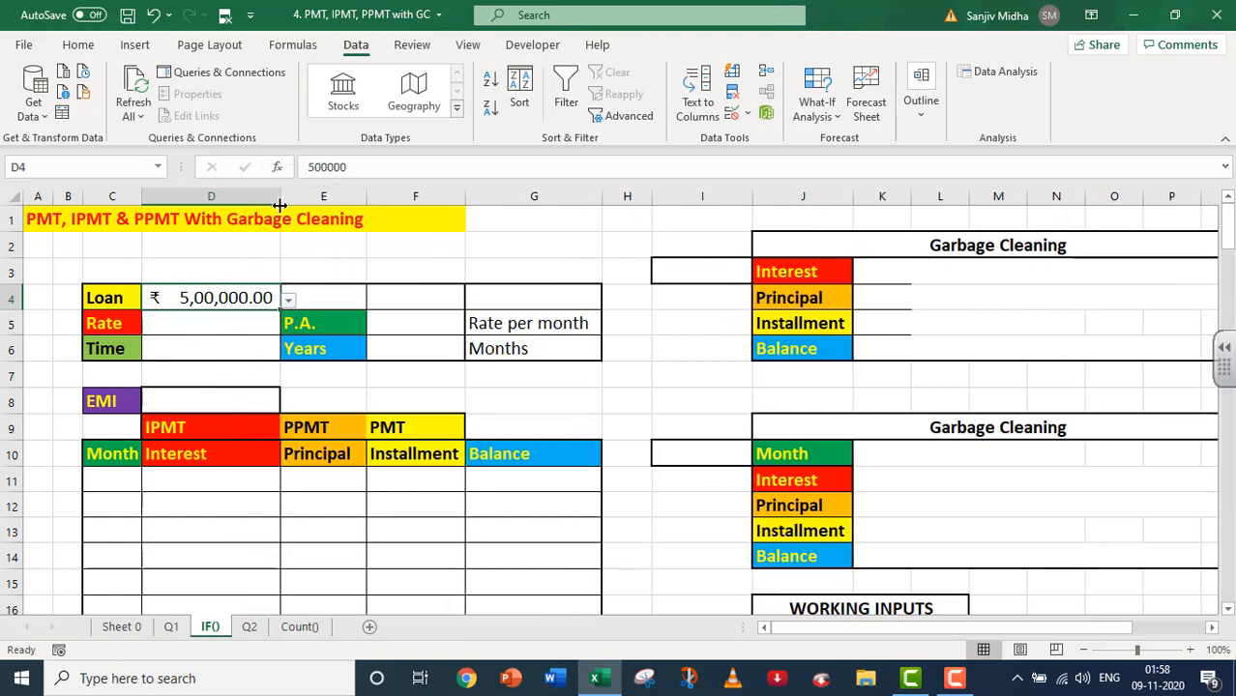
- Try other loan amounts from the D4 list, picking 400000 and finally 100000
left_click(288, 301)
left_click(212, 345)
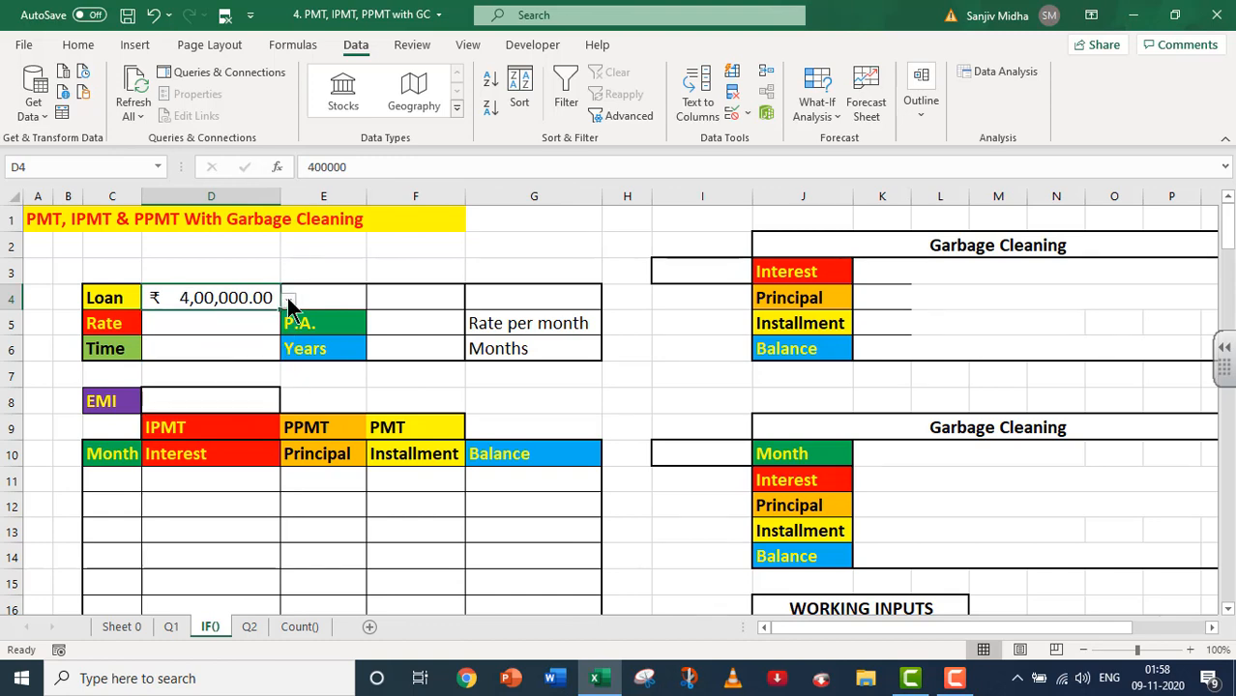
left_click(288, 301)
left_click(217, 313)
- Add a list data validation to the Rate cell D5, using the percentages in K18:K27 as its source
left_click(206, 325)
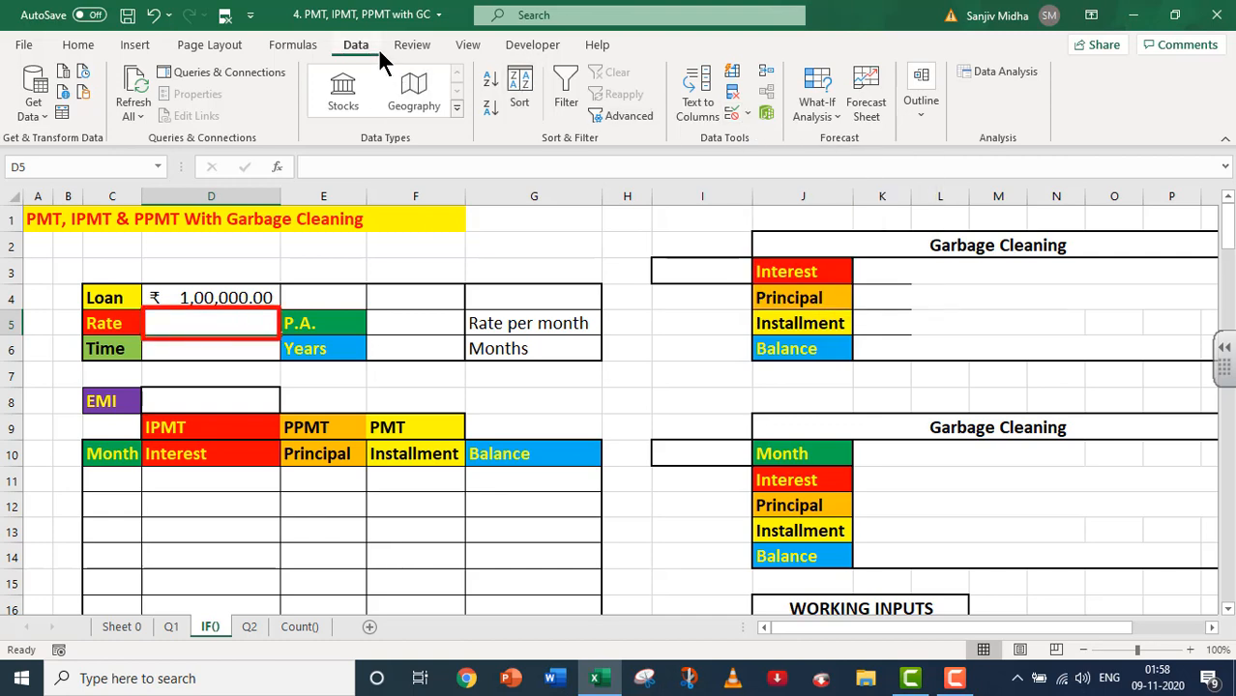
left_click(746, 108)
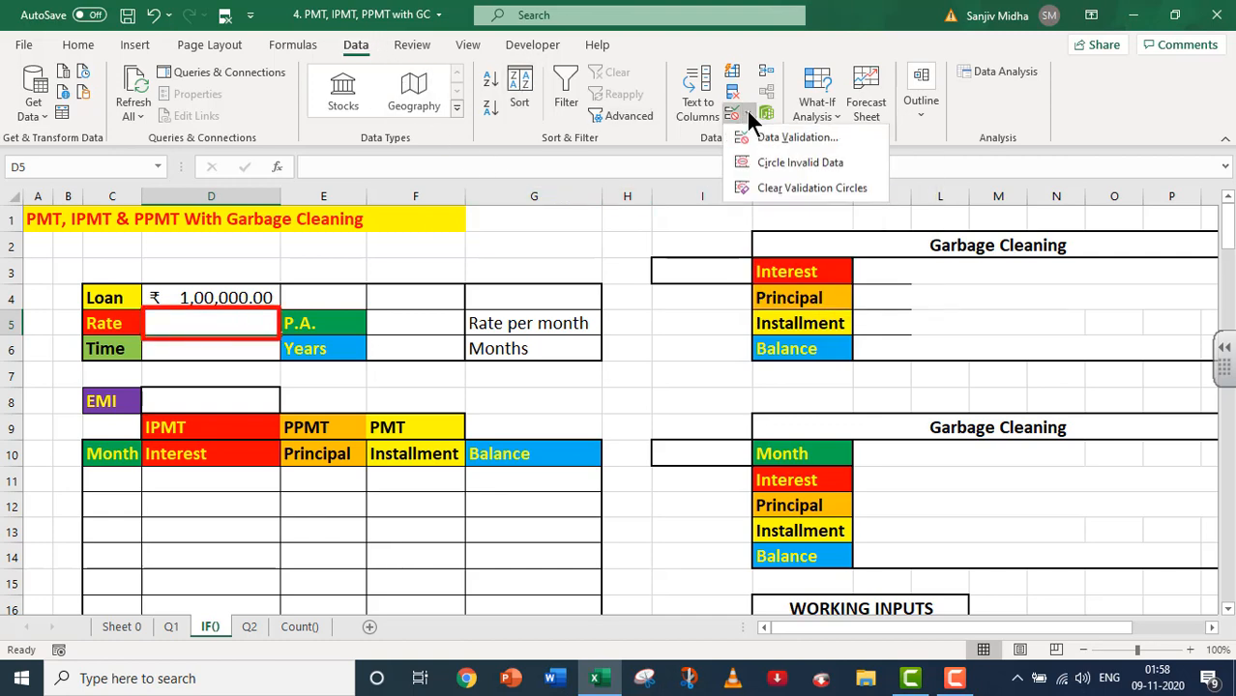
left_click(775, 138)
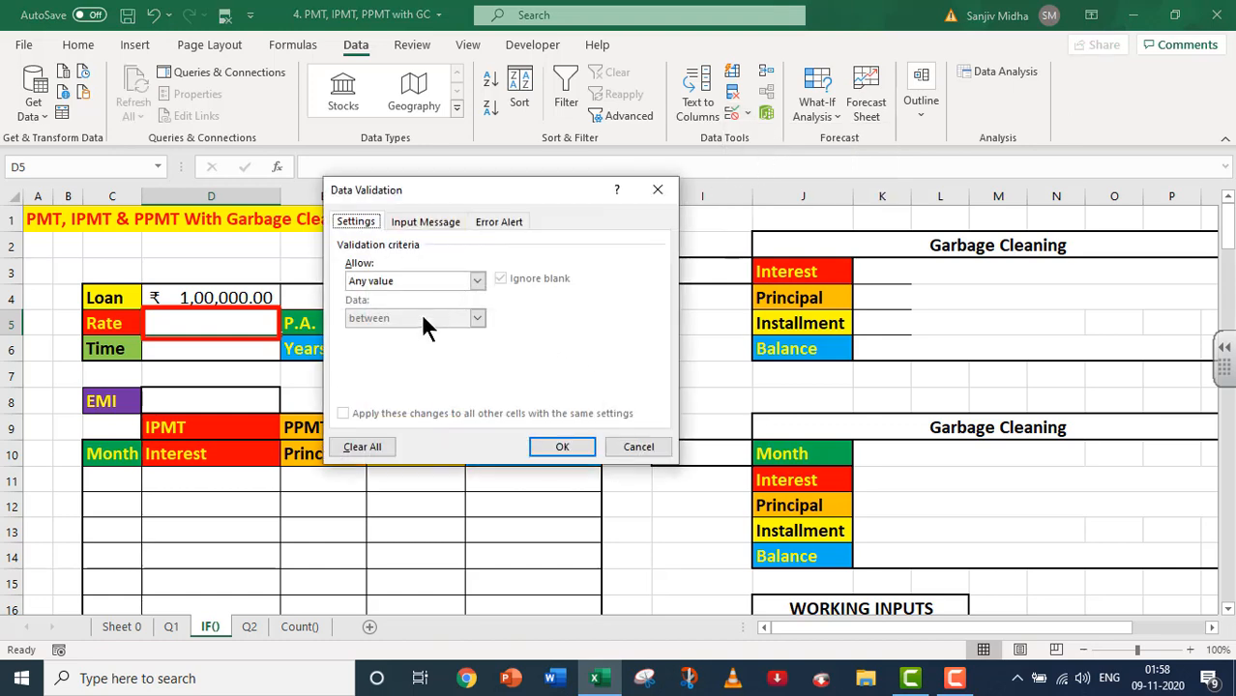
left_click(475, 279)
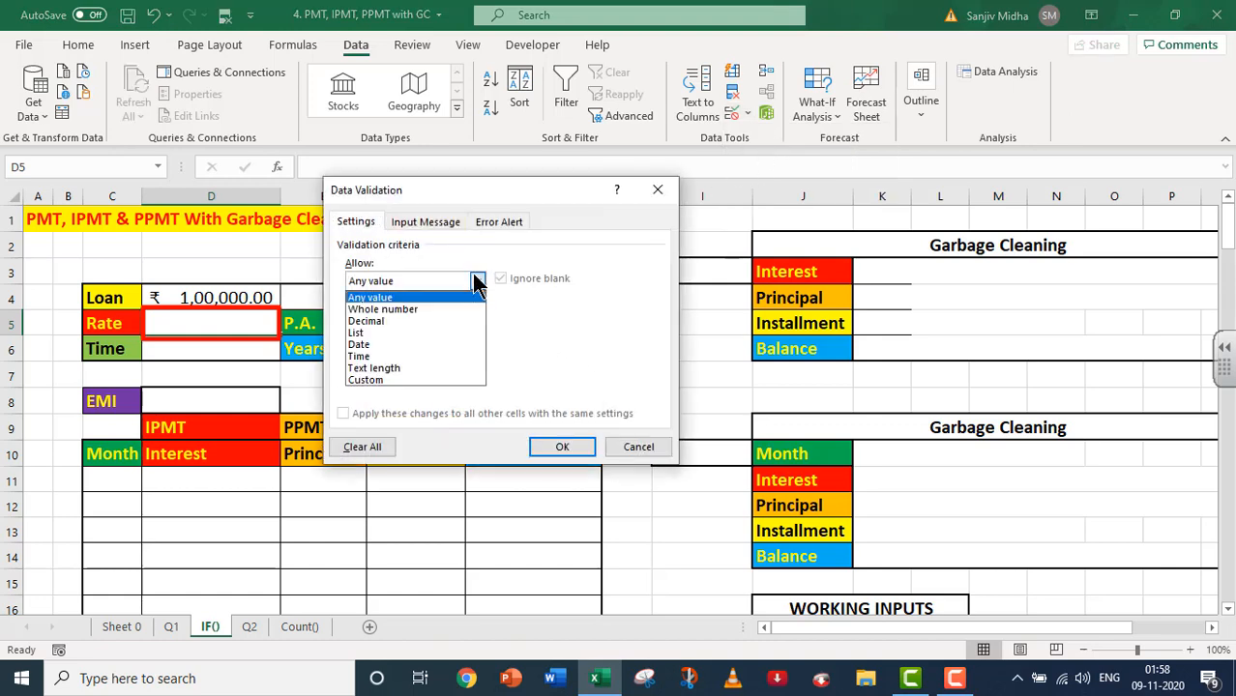
left_click(414, 332)
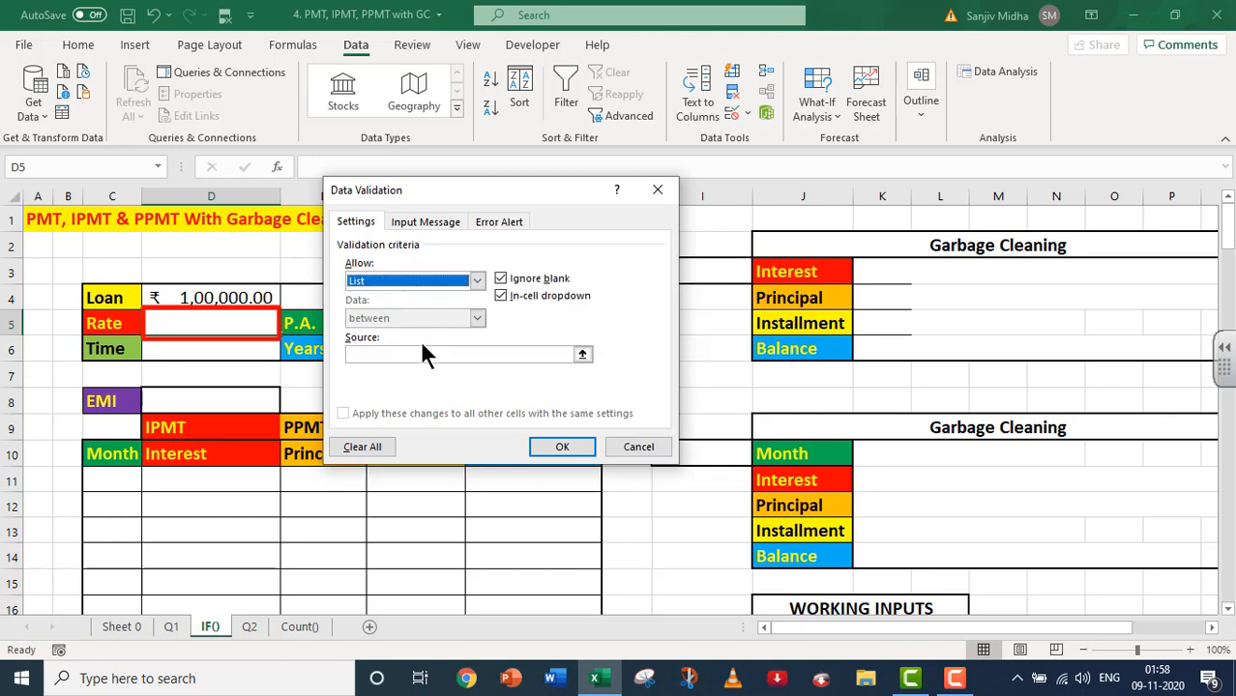
left_click(396, 354)
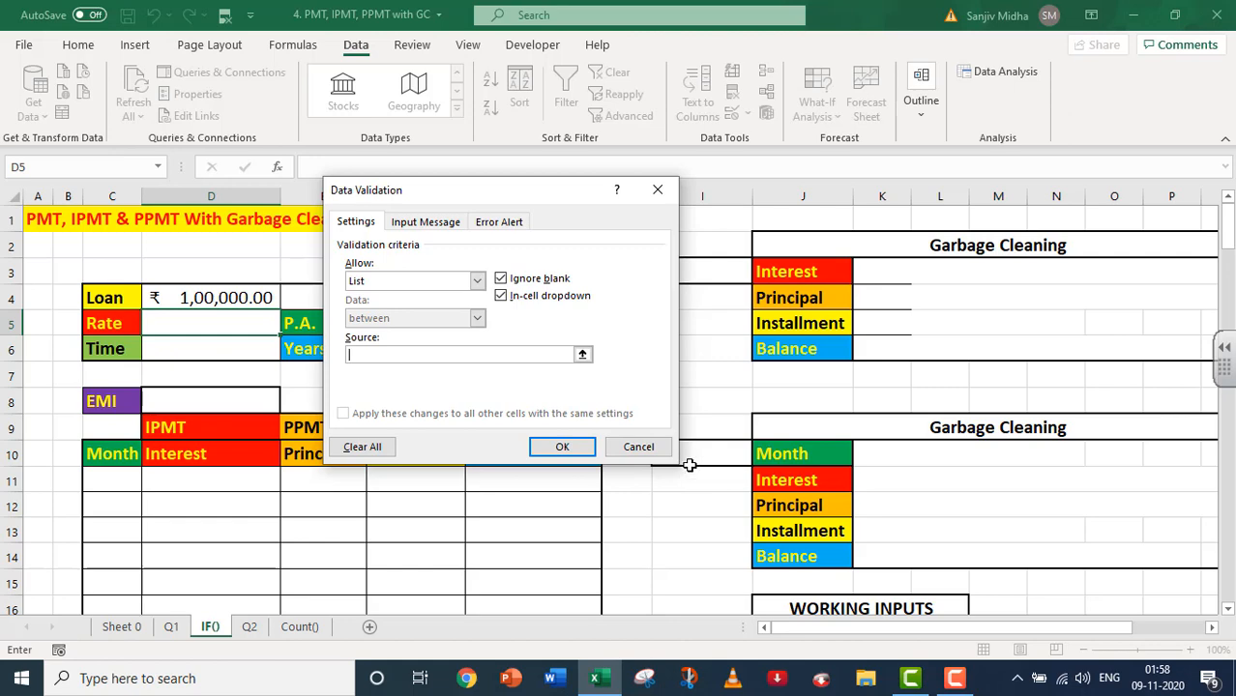
scroll(691, 469, "down", 3)
scroll(694, 474, "down", 2)
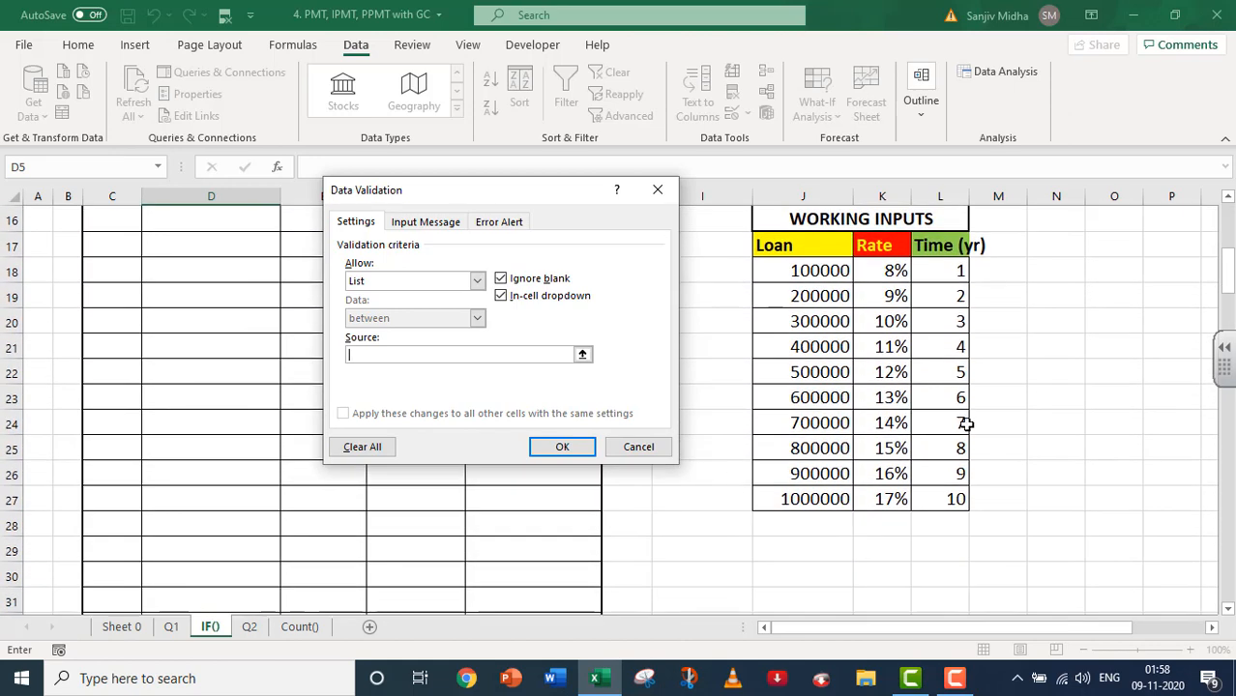
left_click_drag(882, 272, 882, 496)
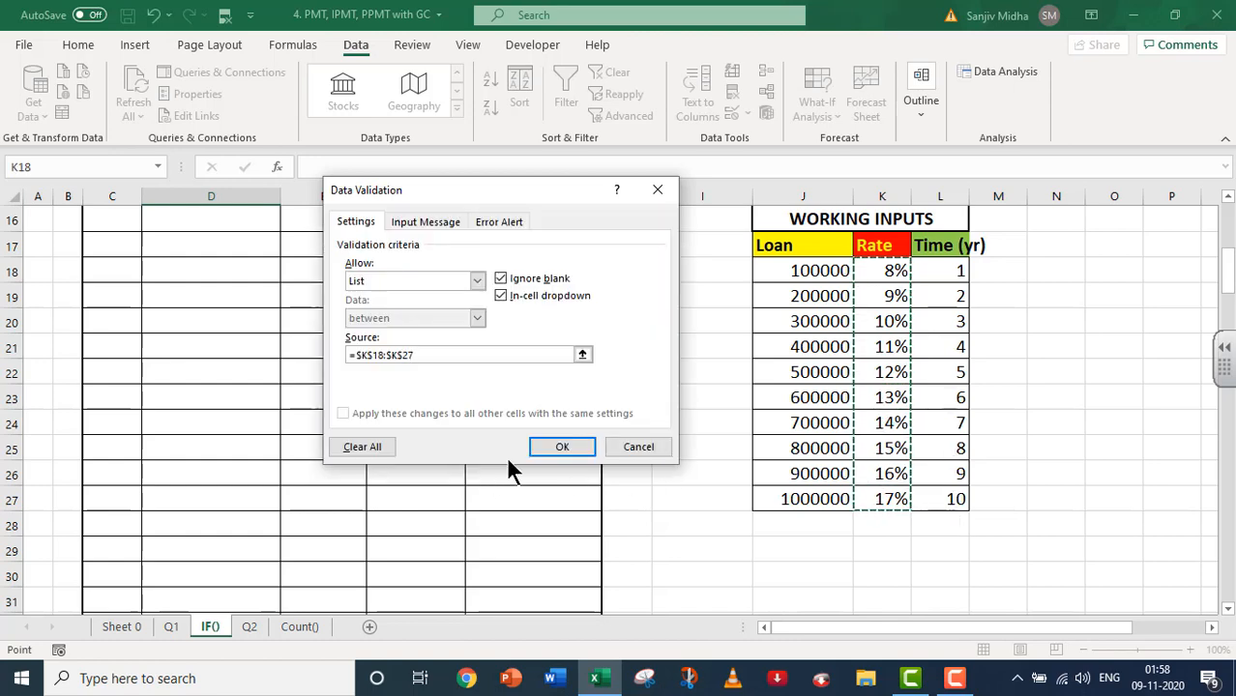
left_click(559, 448)
- Choose 12% from the Rate cell's dropdown list
scroll(484, 443, "up", 3)
scroll(479, 443, "up", 2)
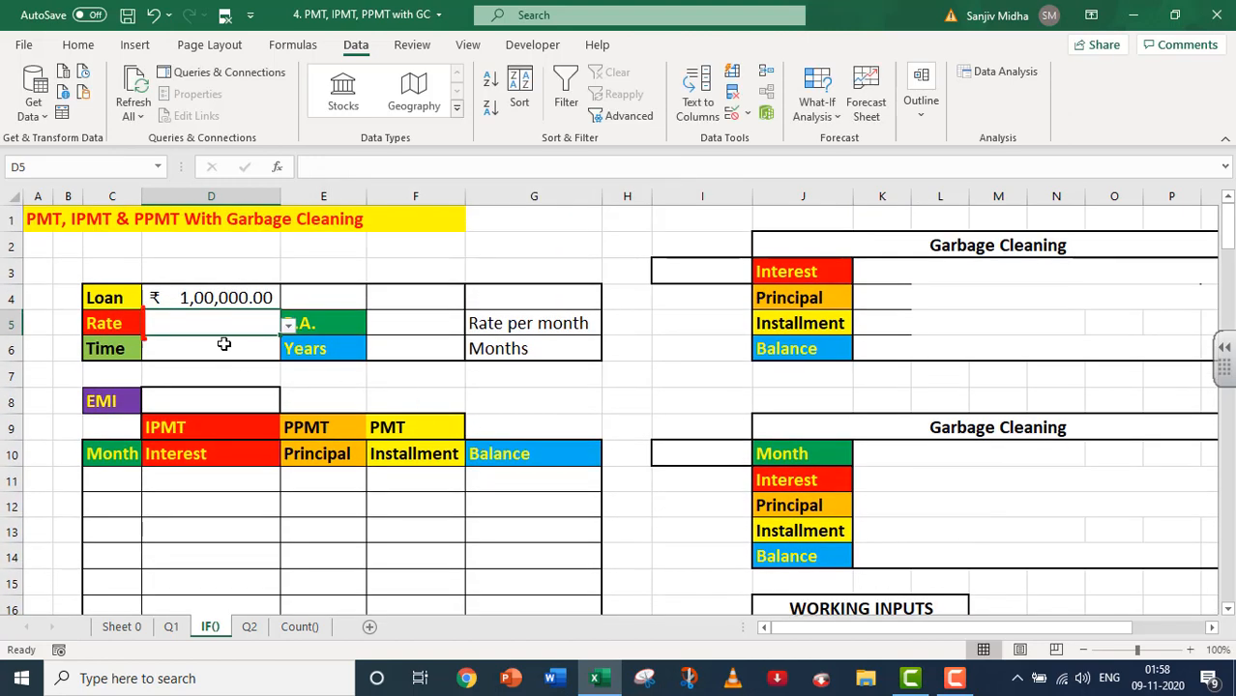
left_click(288, 325)
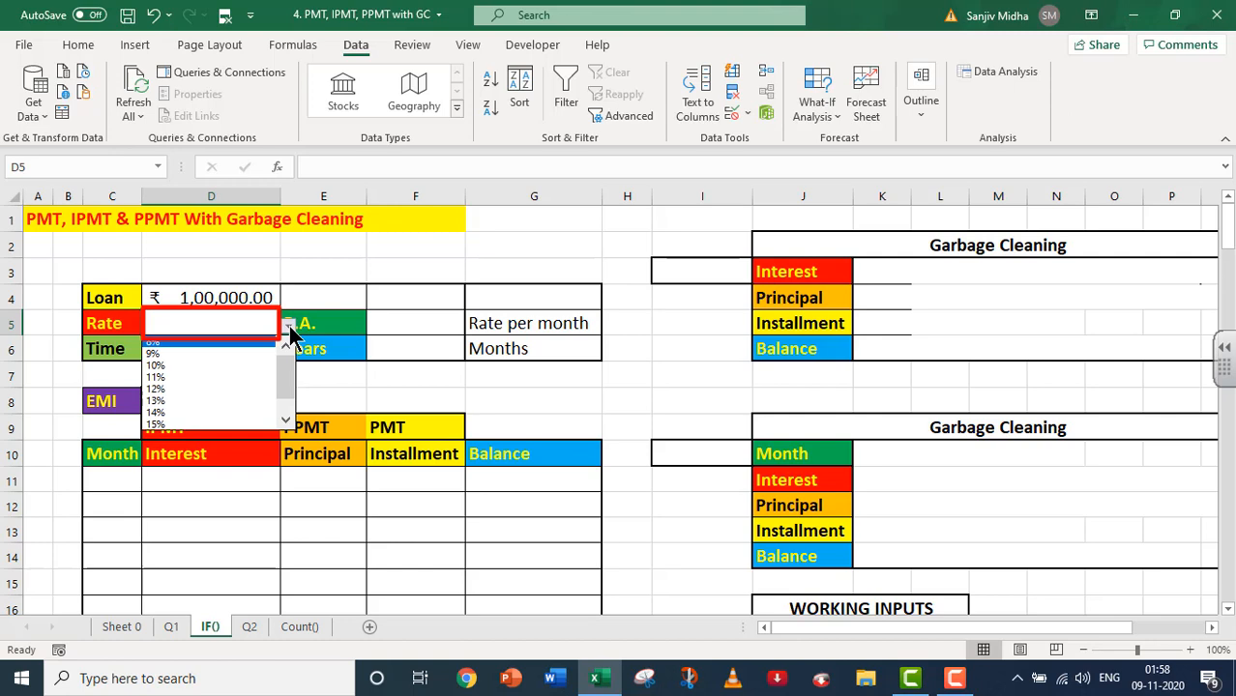
left_click(195, 386)
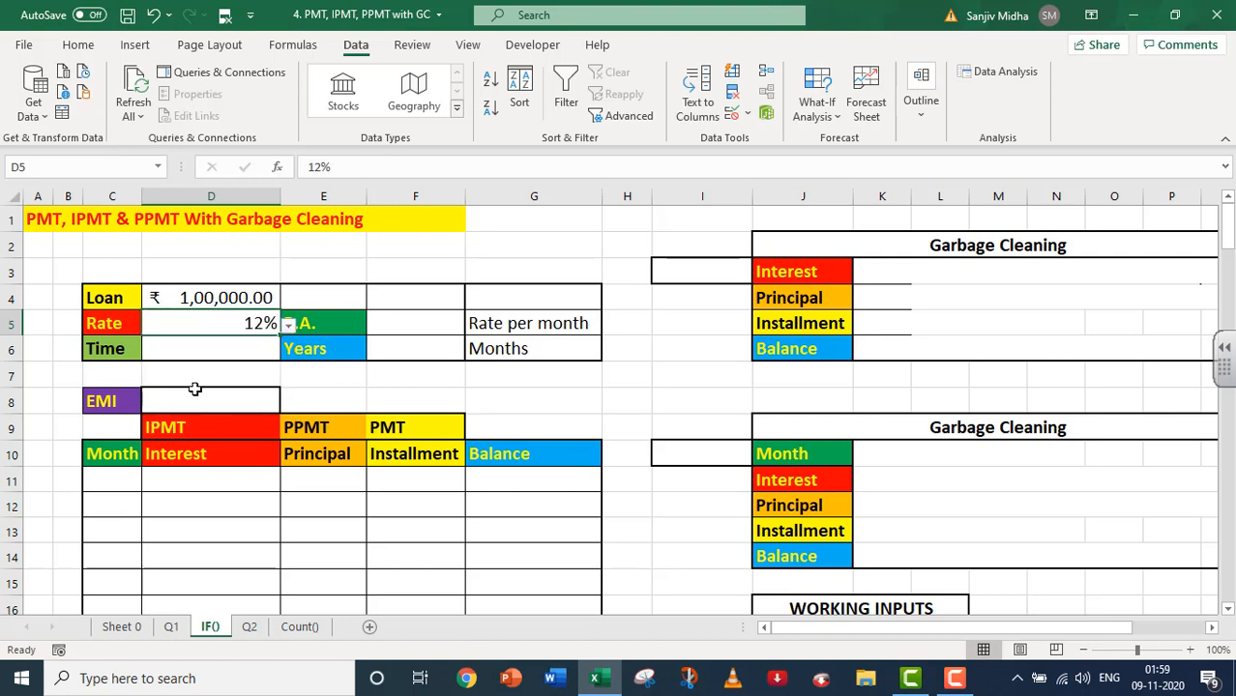
- Add a list data validation to the Time cell D6, using the years in L18:L27 as its source
left_click(229, 350)
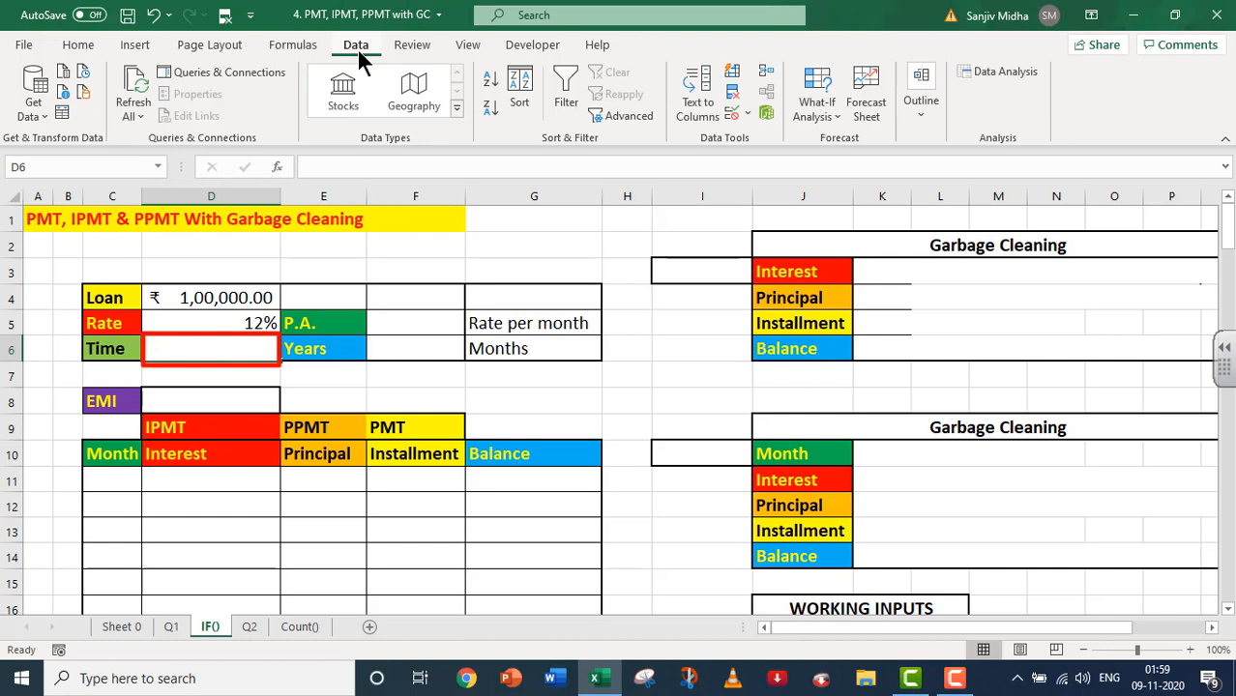
left_click(747, 114)
left_click(757, 133)
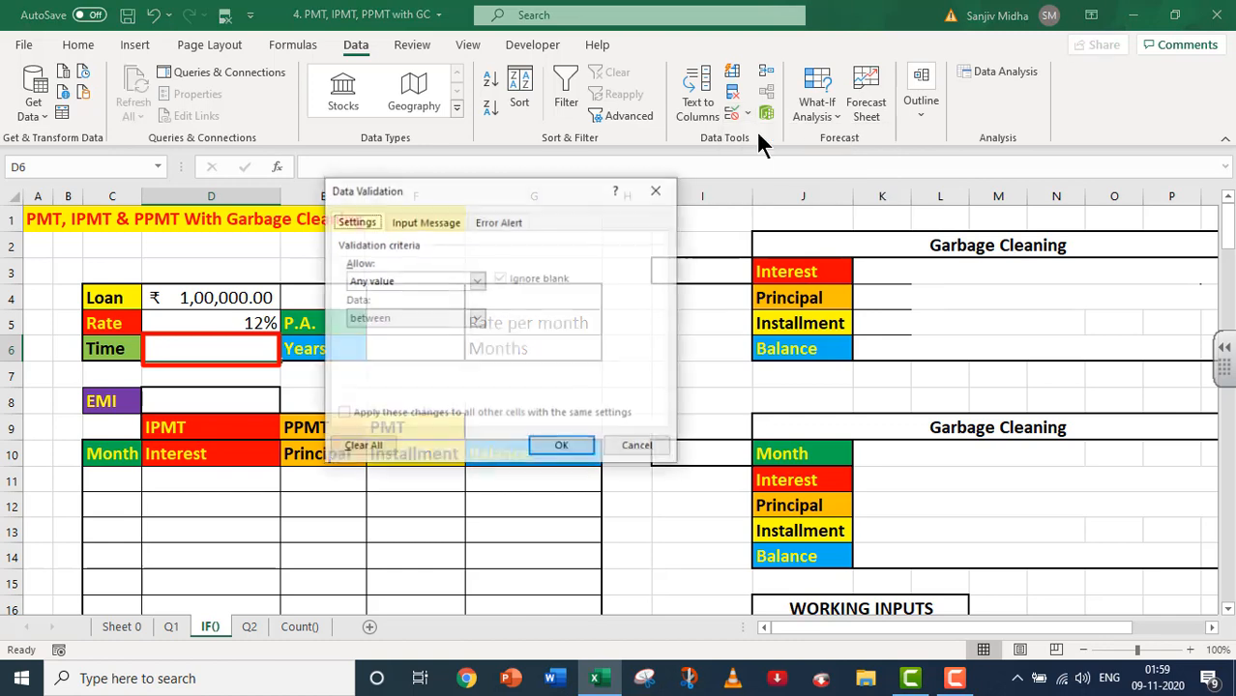
left_click(476, 282)
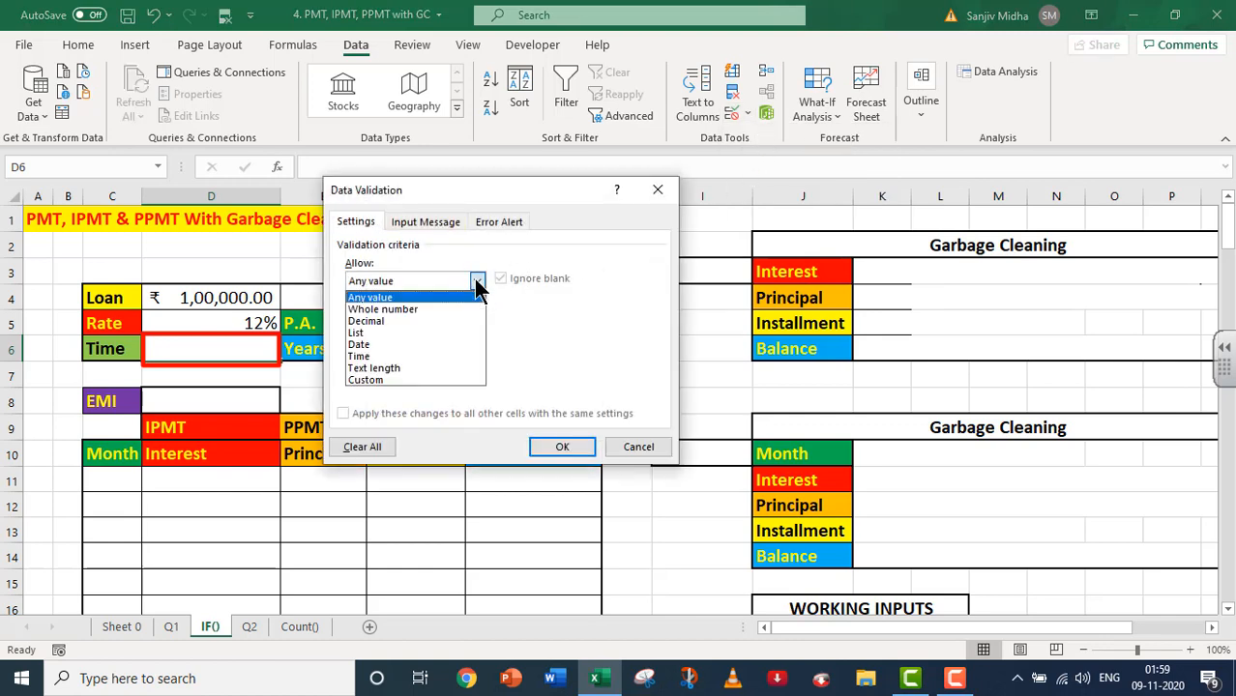
left_click(420, 334)
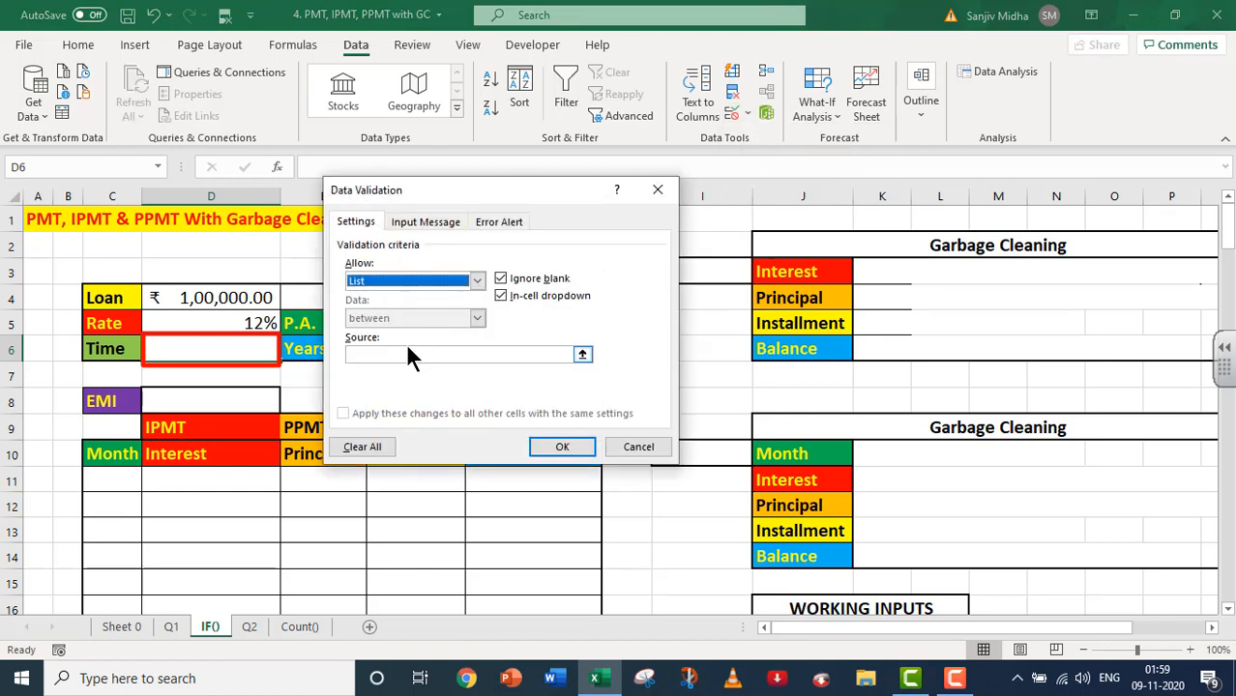
left_click(385, 355)
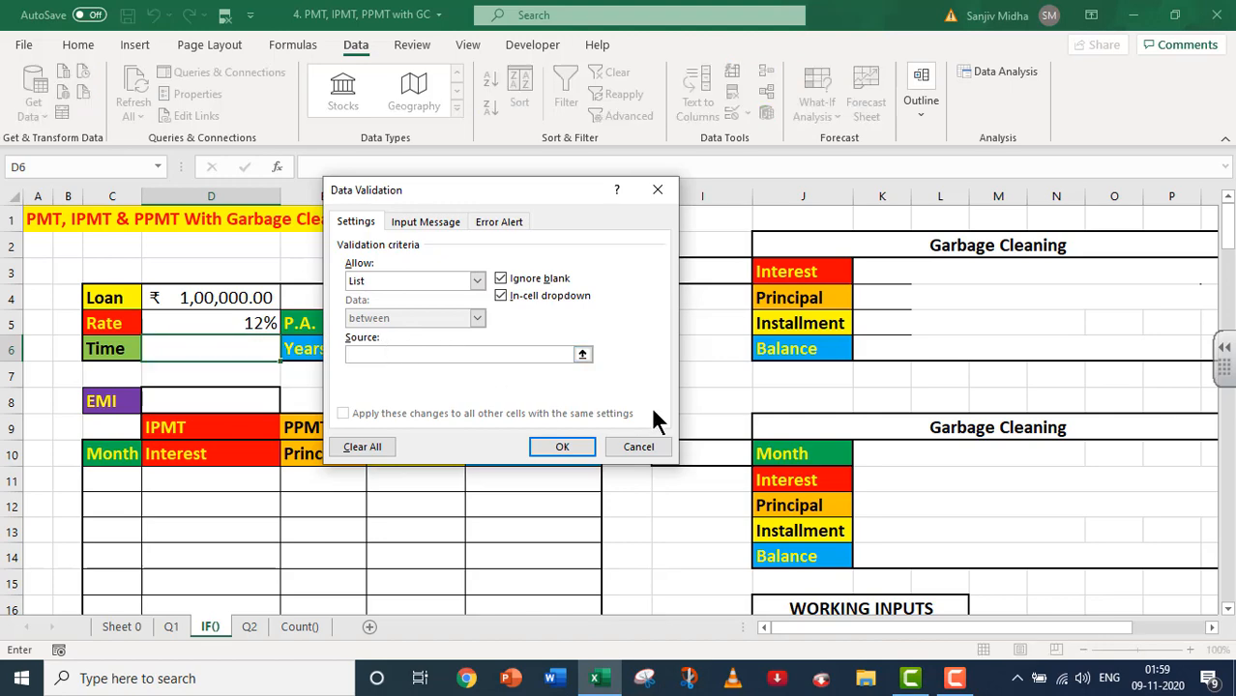
scroll(653, 415, "down", 4)
scroll(660, 418, "down", 2)
scroll(677, 418, "up", 2)
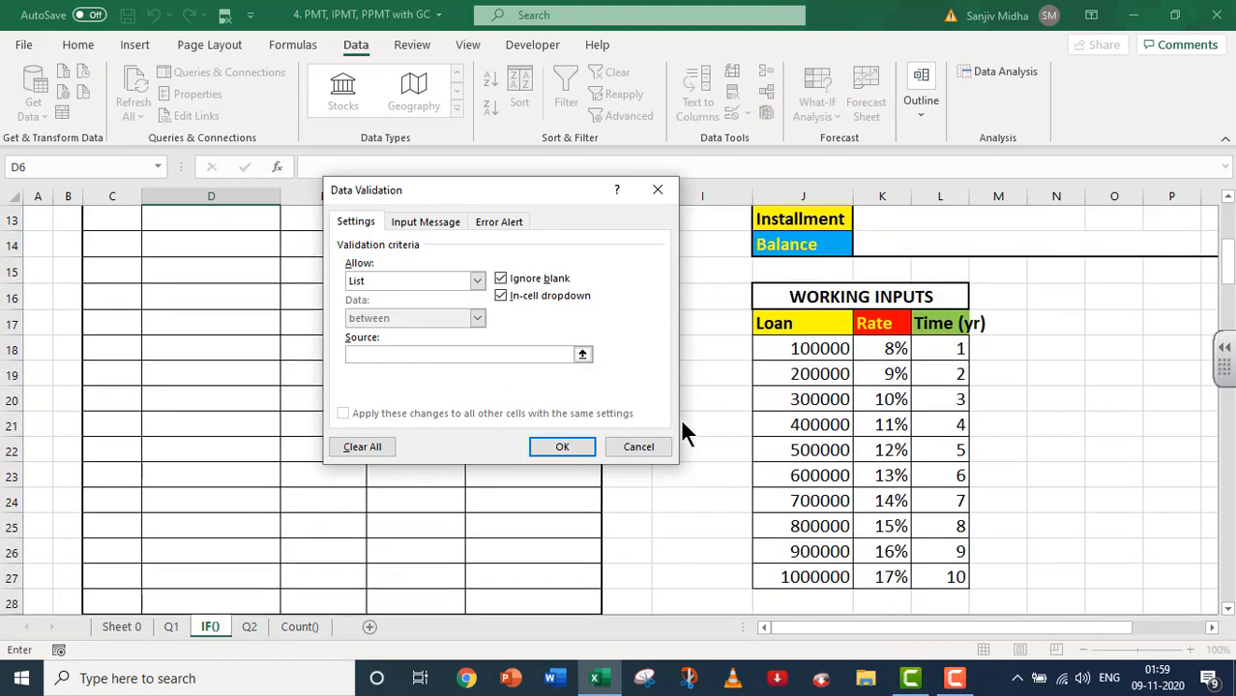
left_click_drag(955, 351, 947, 575)
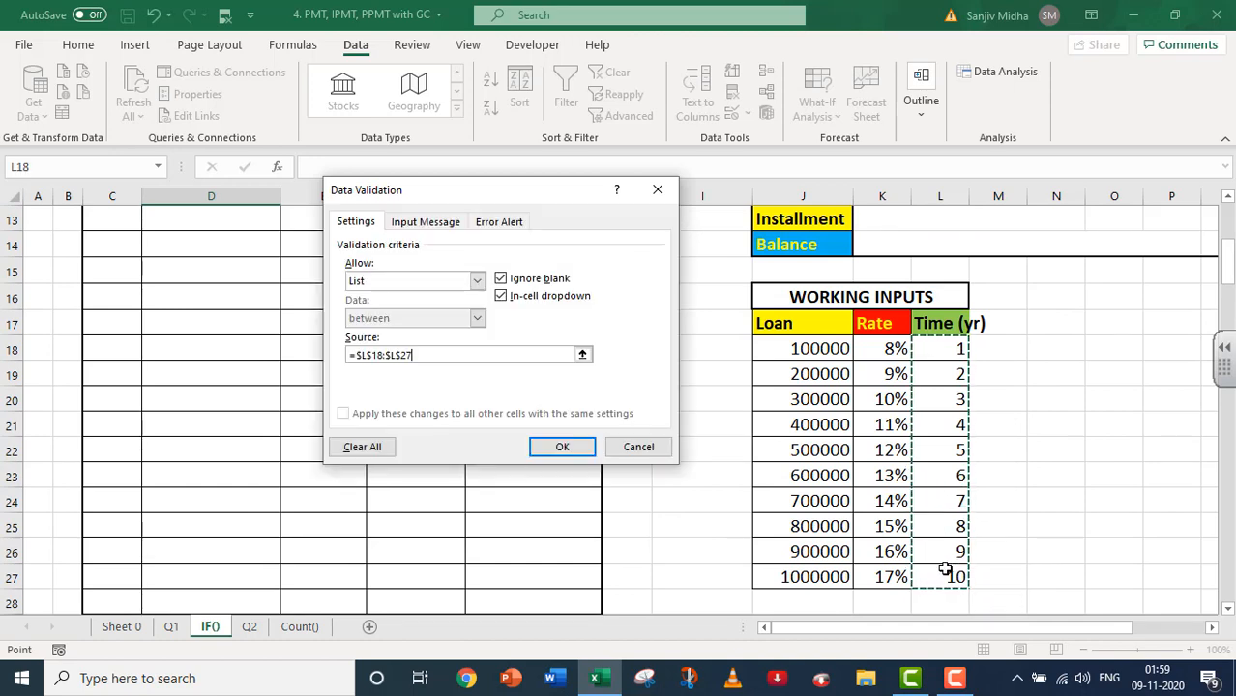
left_click(561, 447)
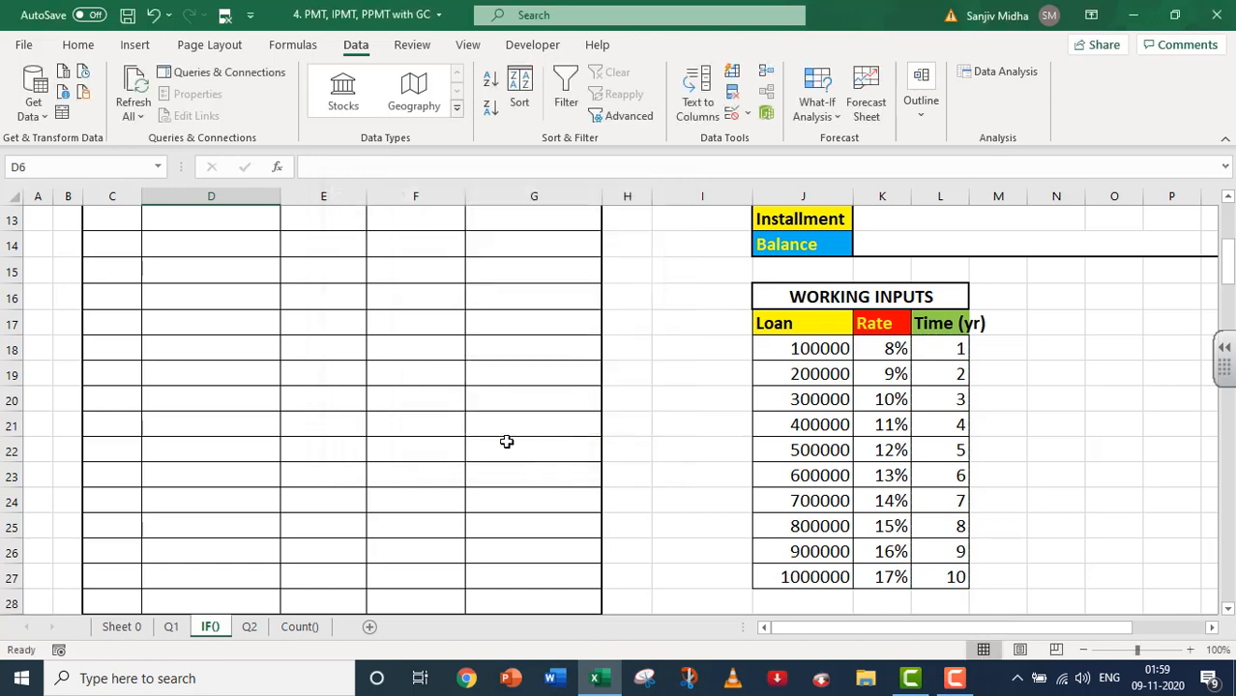
- Try values from the Time cell's dropdown list, picking 5, 10 and finally 1
scroll(425, 427, "up", 4)
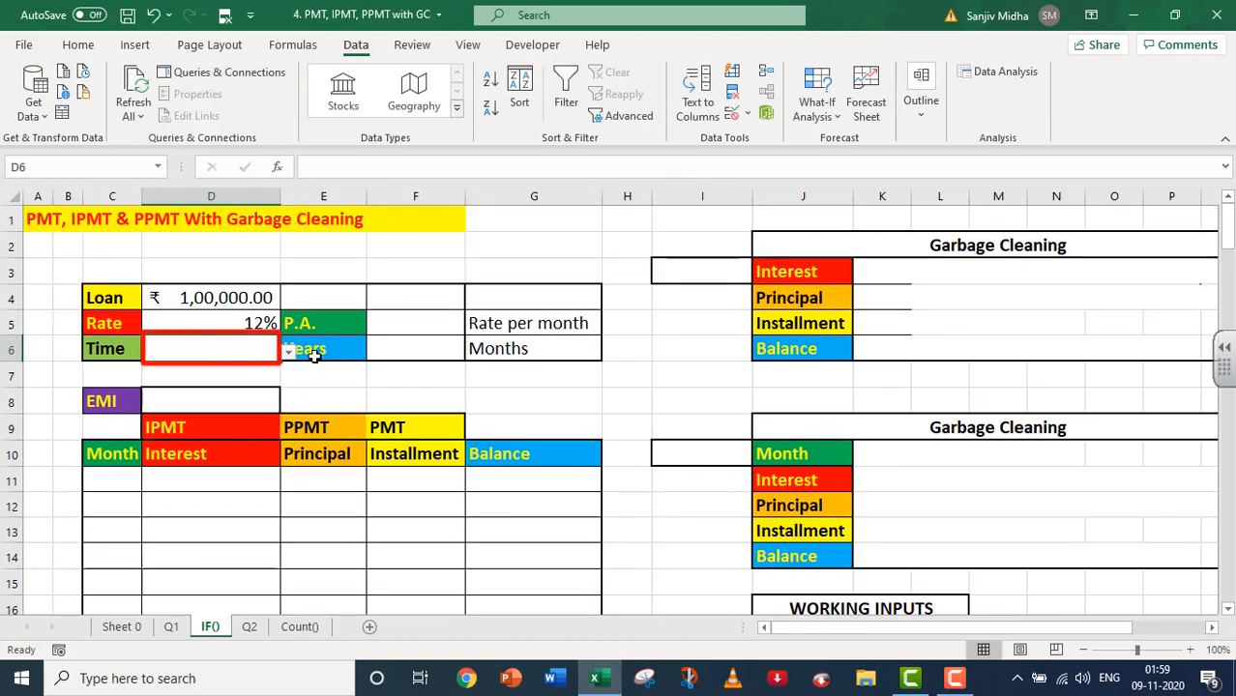
left_click(287, 350)
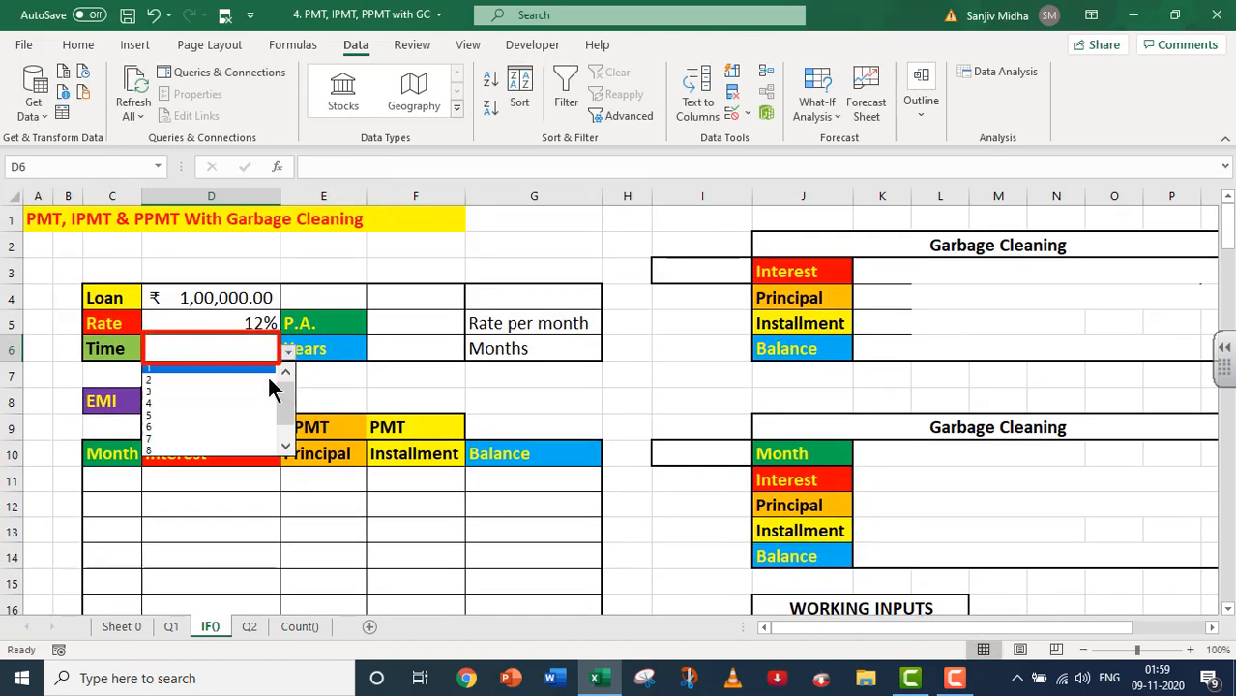
left_click(226, 411)
left_click(288, 349)
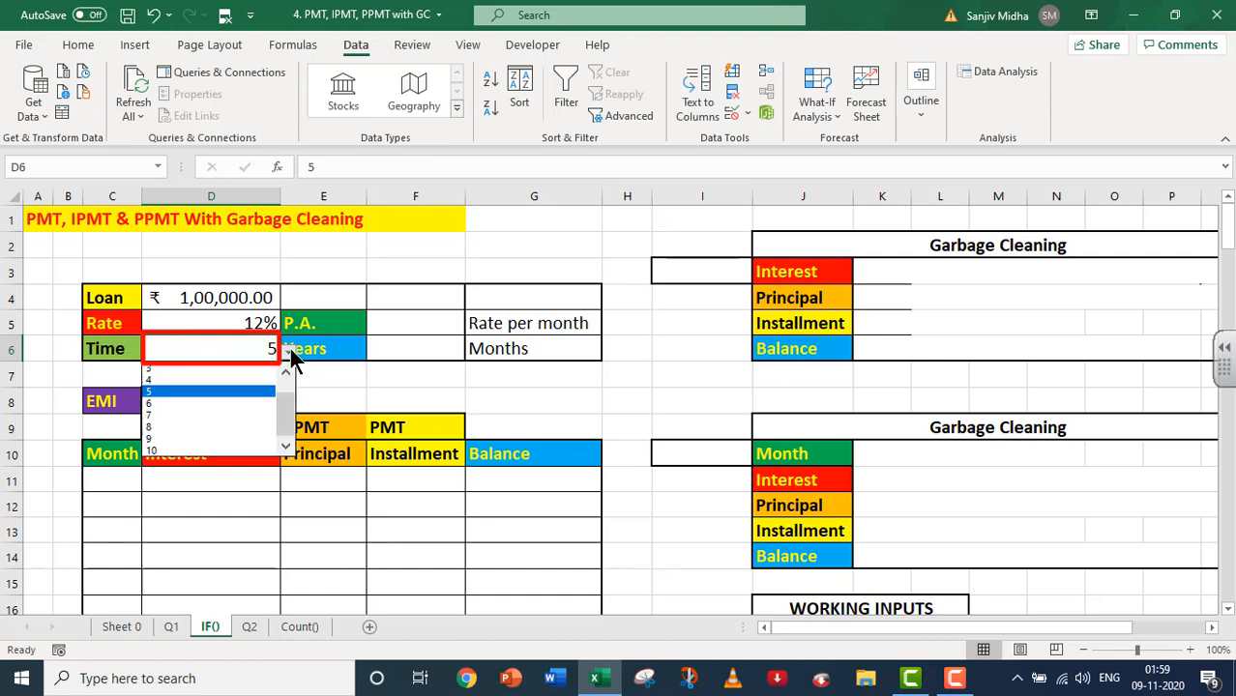
left_click(206, 452)
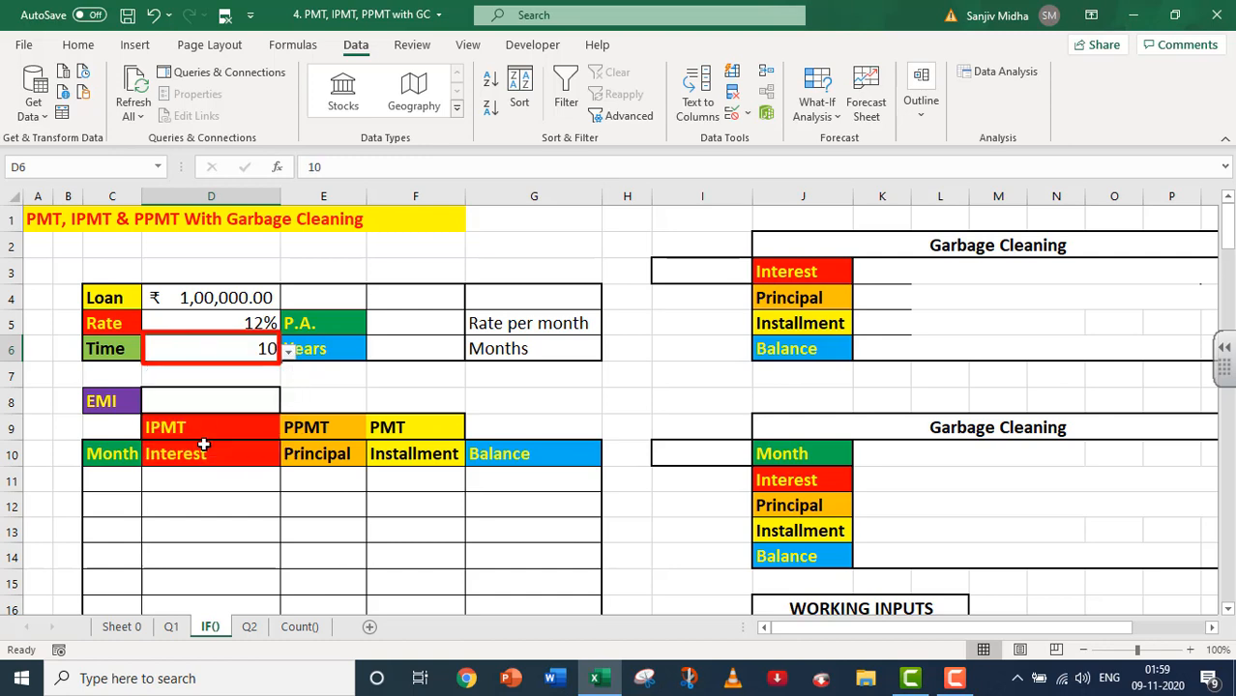
left_click(289, 348)
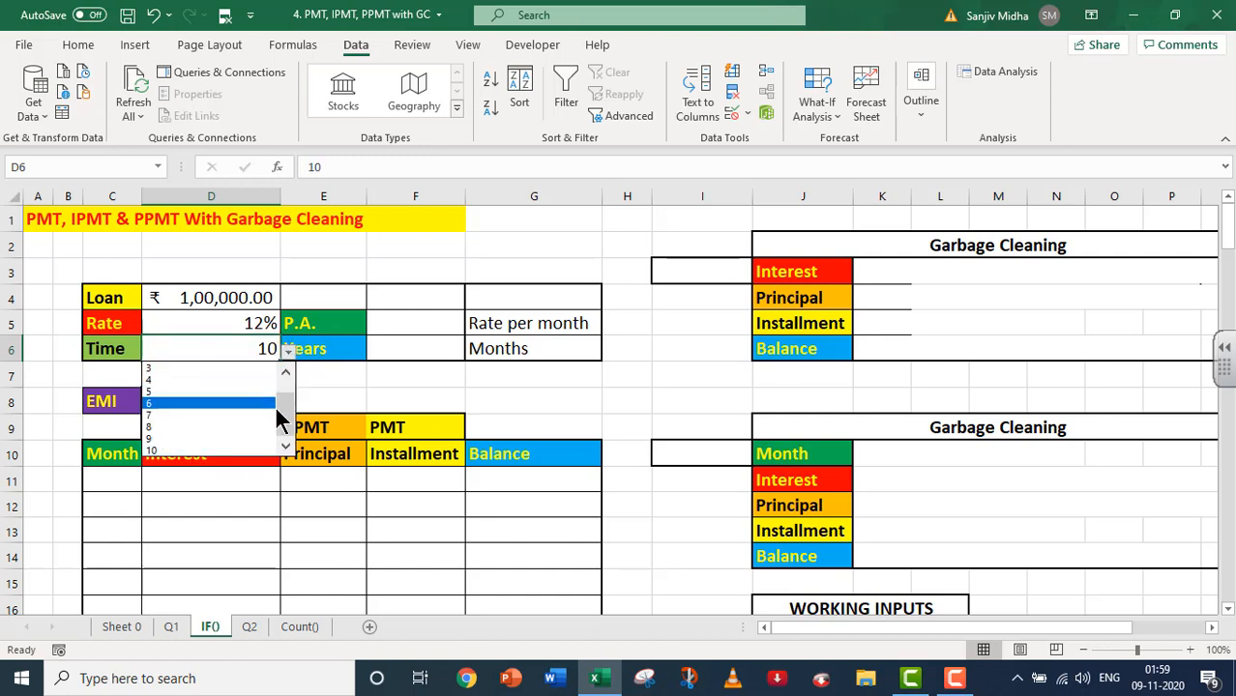
left_click_drag(277, 418, 287, 374)
left_click(209, 365)
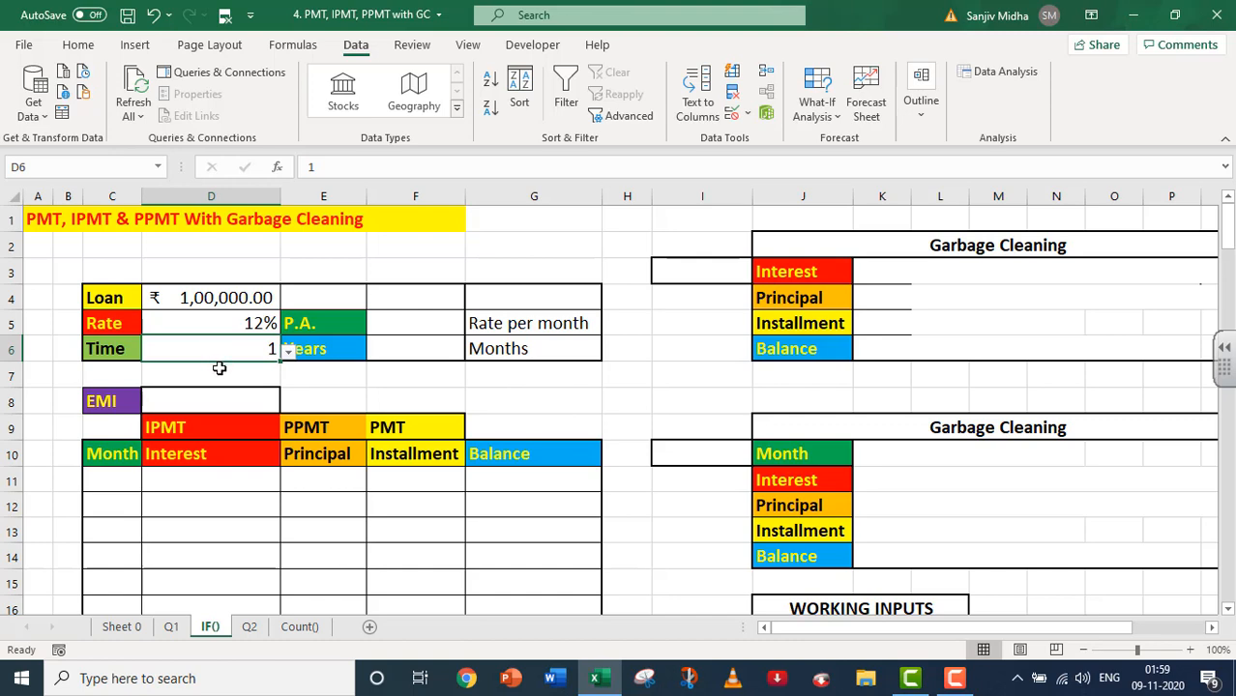
- Calculate the monthly rate in F5 with the formula =D5/12
double_click(418, 323)
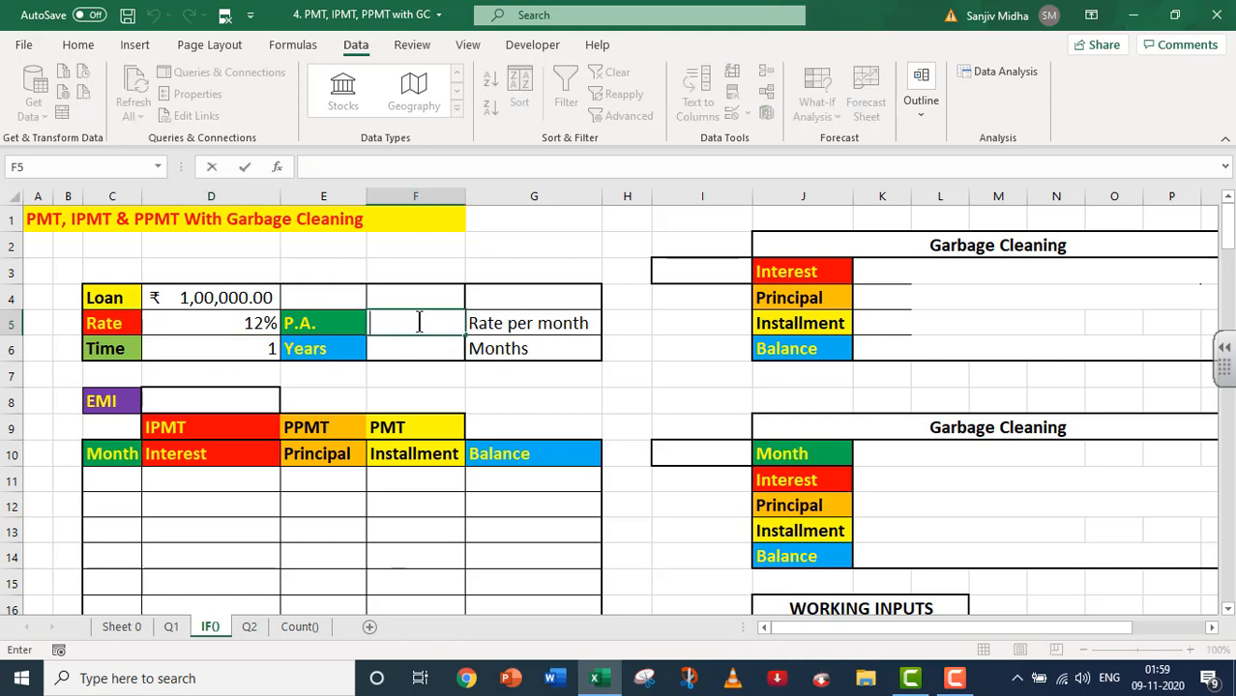
type("=")
left_click(241, 325)
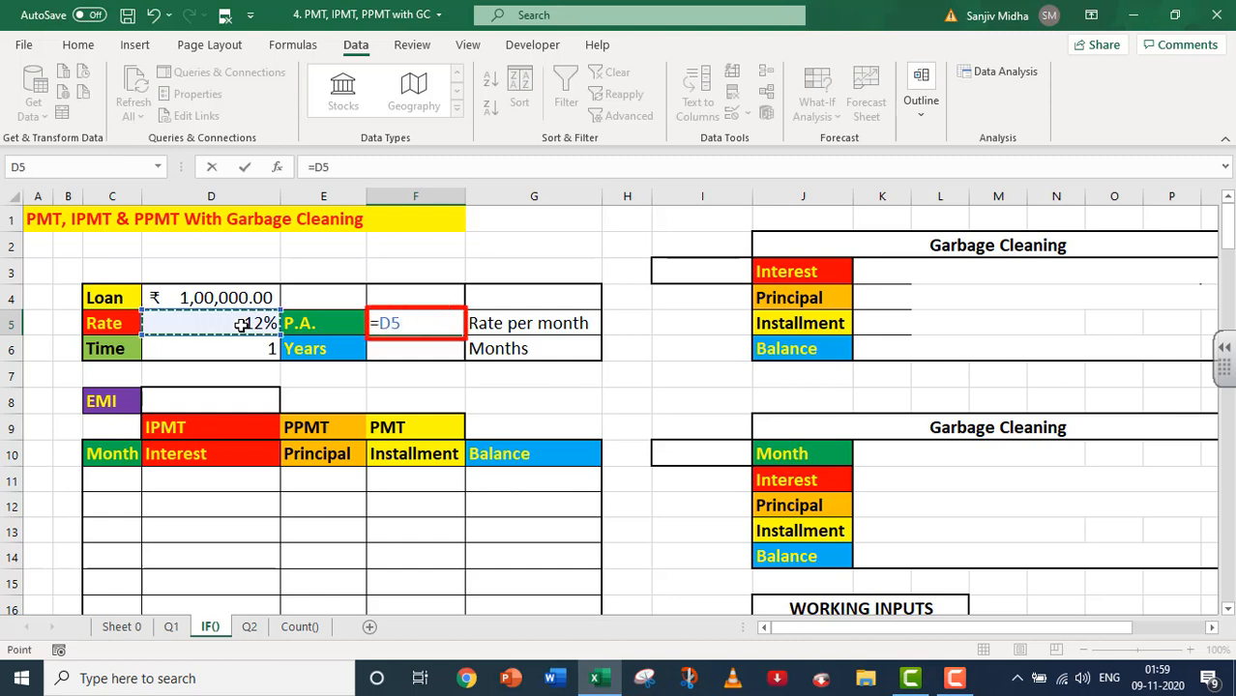
type("/12")
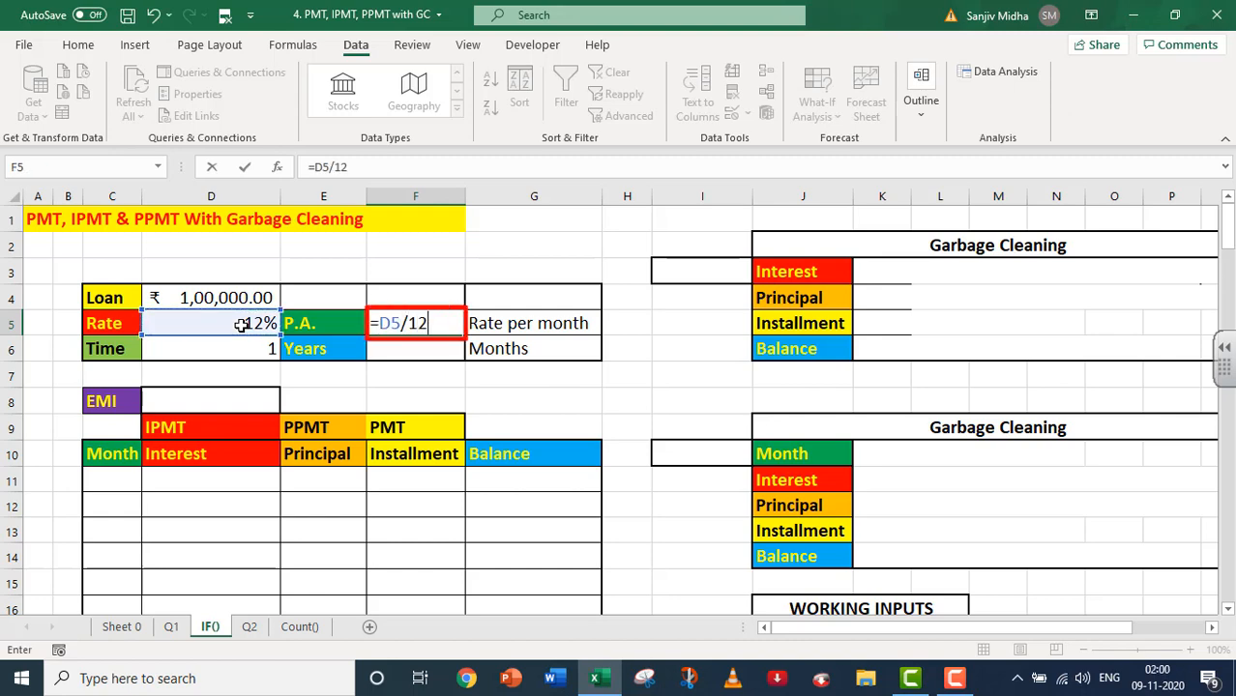
key("Return")
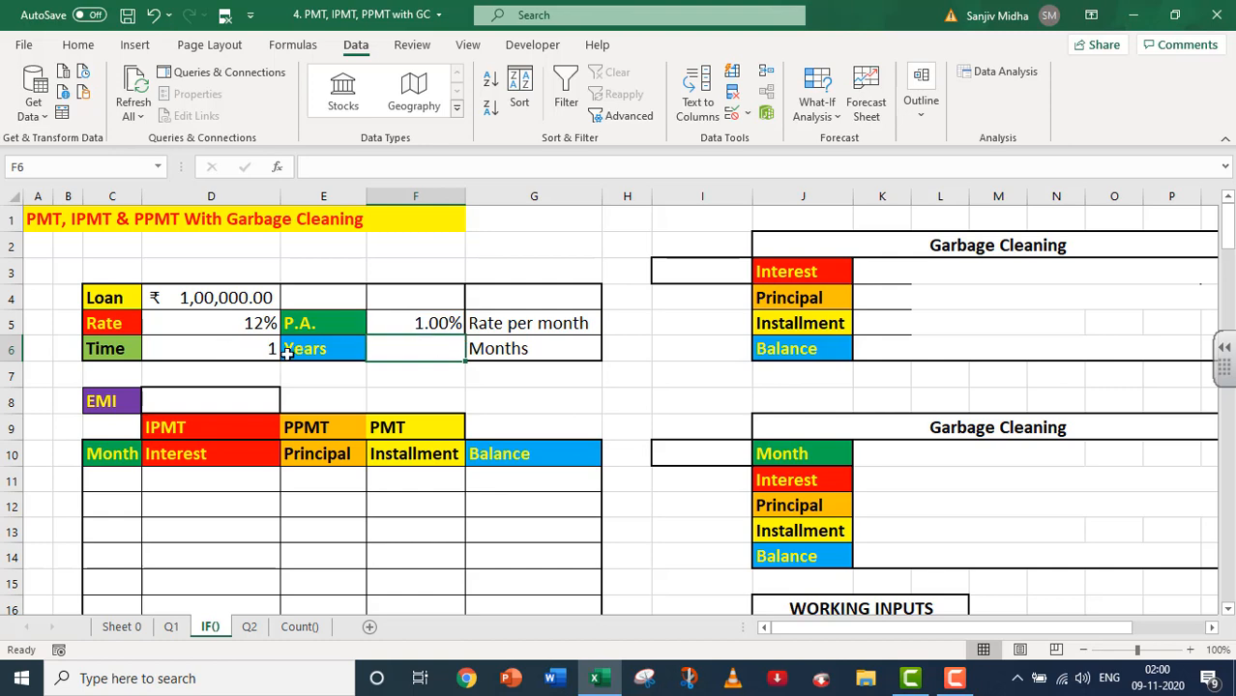
- Calculate the loan period in months in F6 with the formula =D6*12
double_click(400, 348)
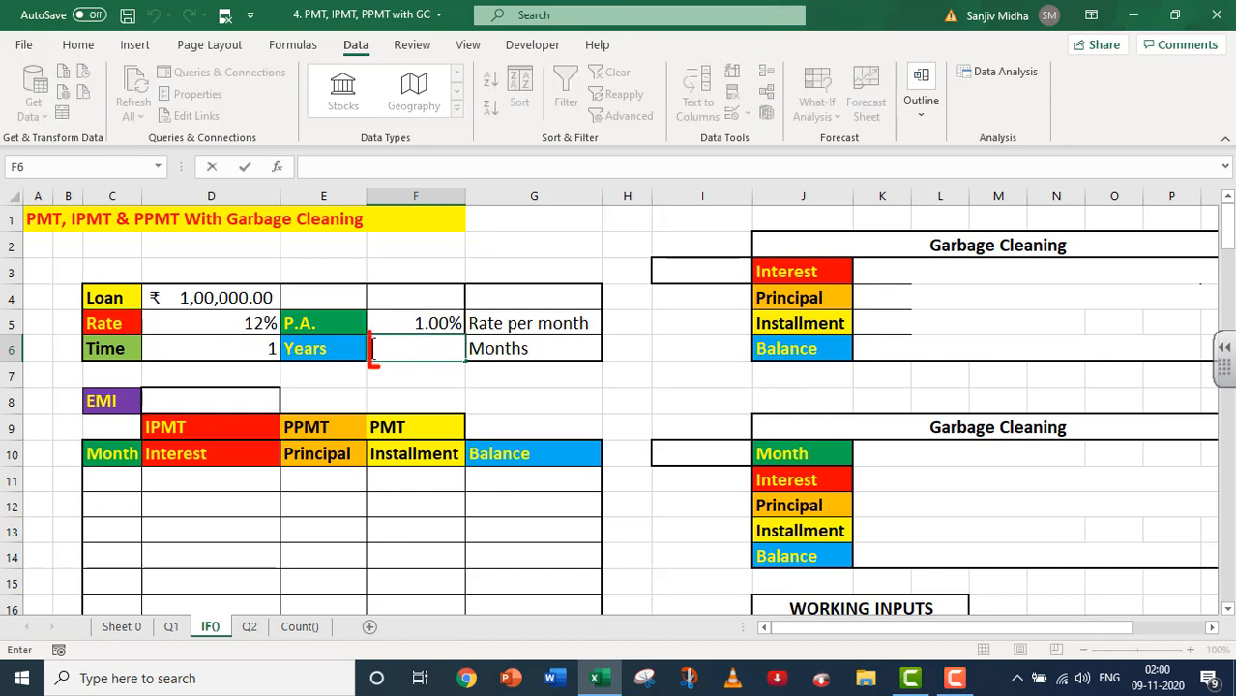
type("=")
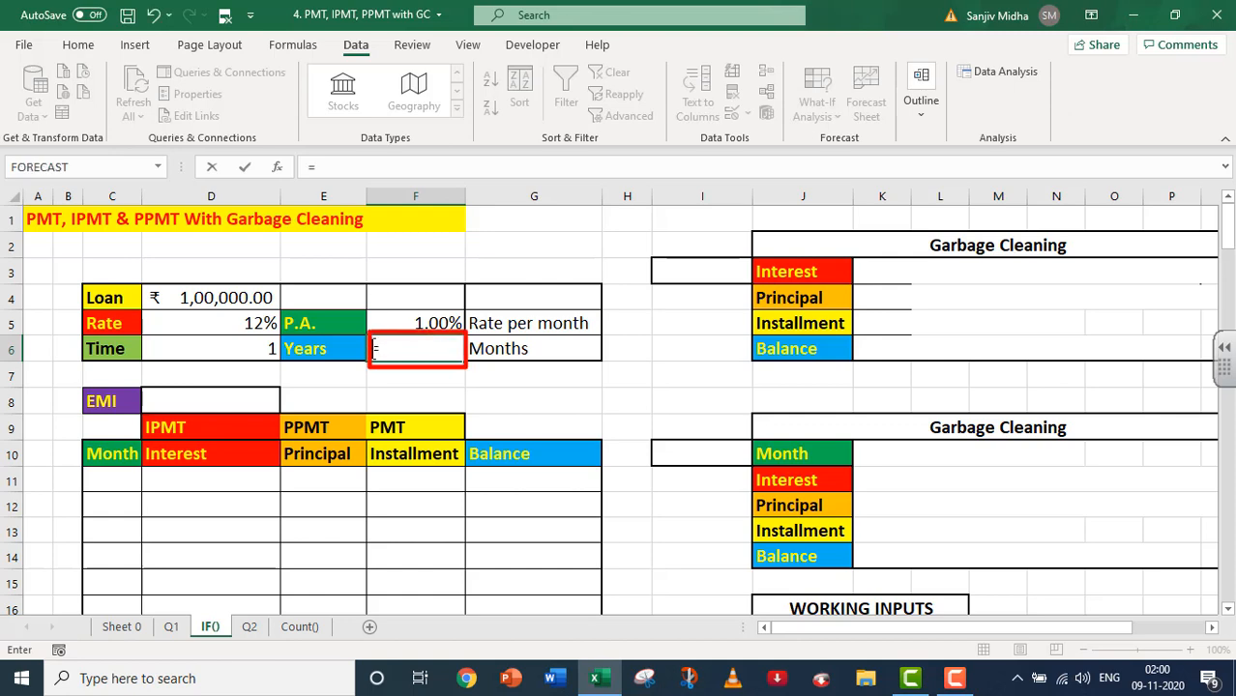
left_click(263, 349)
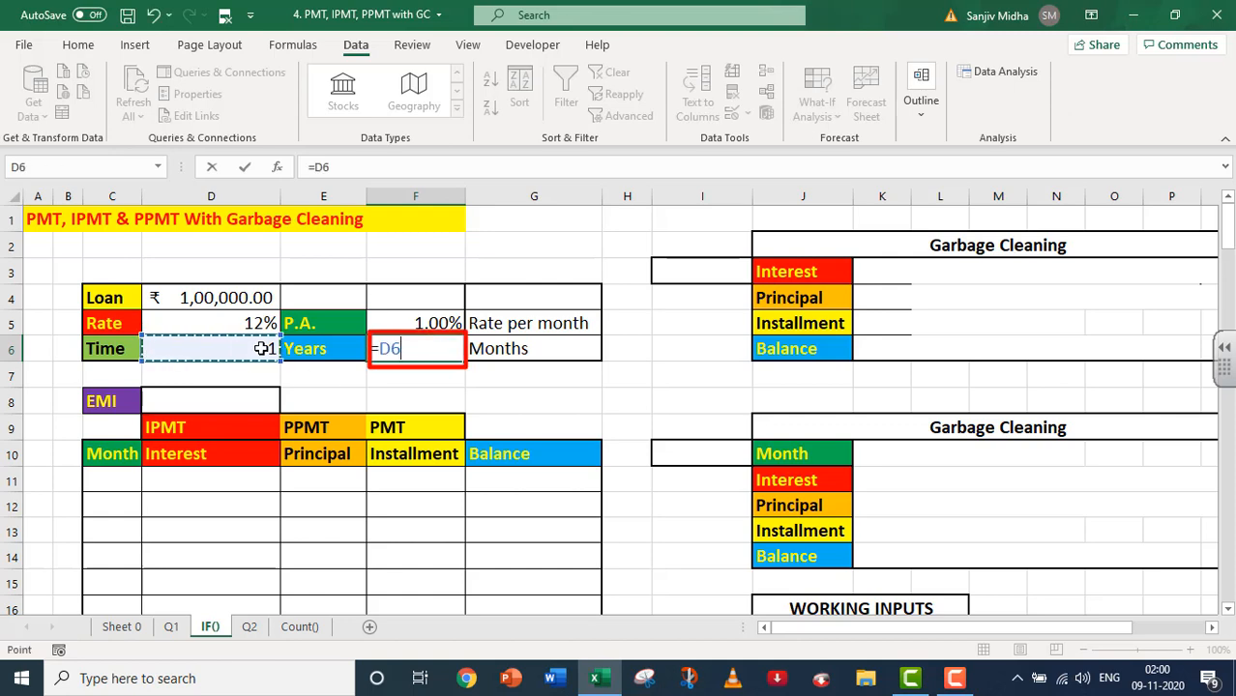
type("*12")
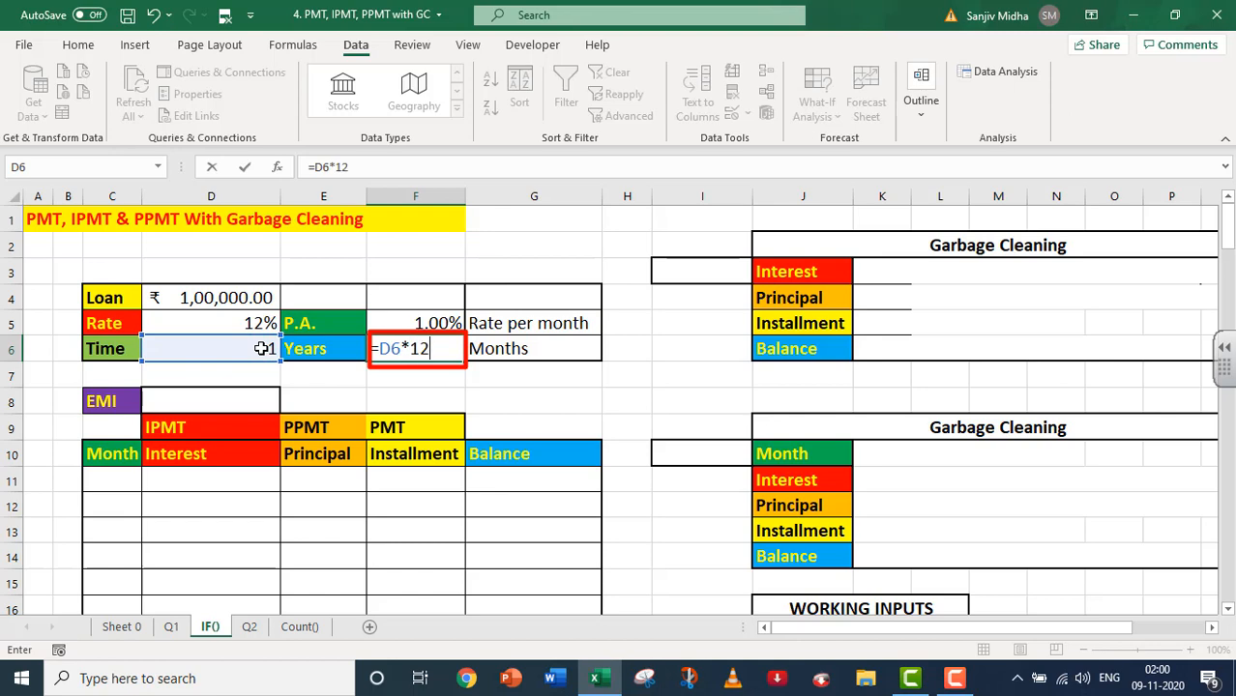
key("Return")
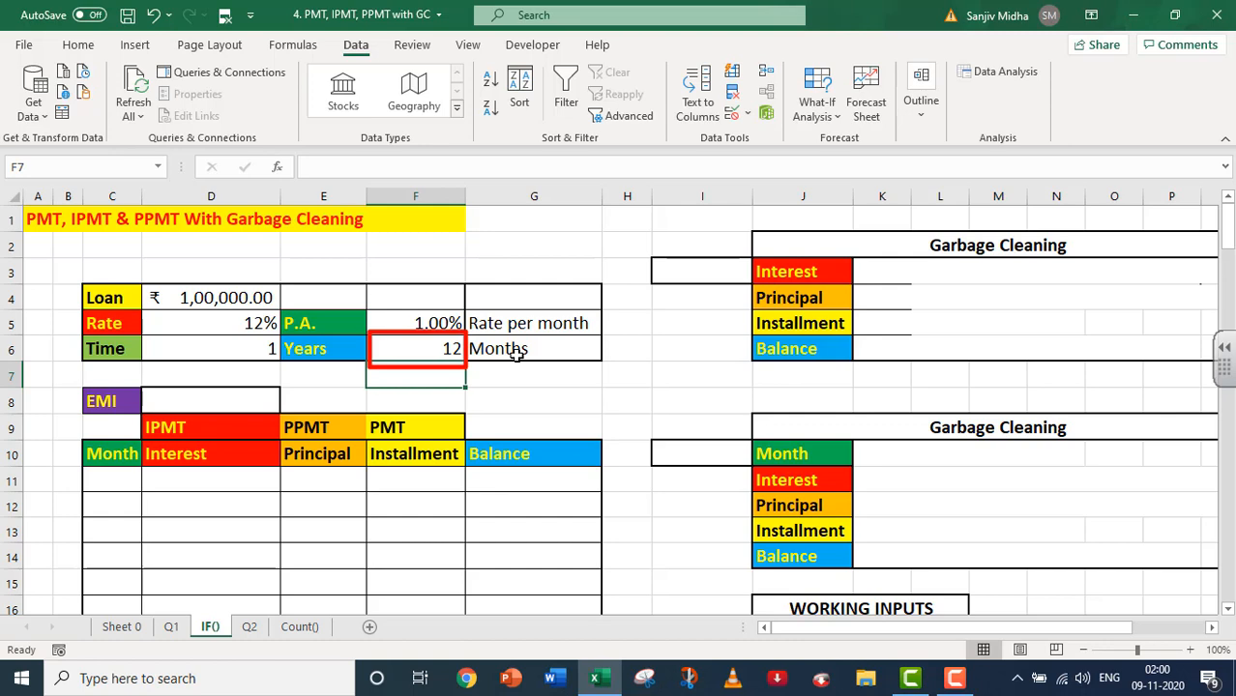
- Calculate the EMI in D8 with =PMT(F5,F6,D4,0,0), using end-of-period payments
double_click(162, 400)
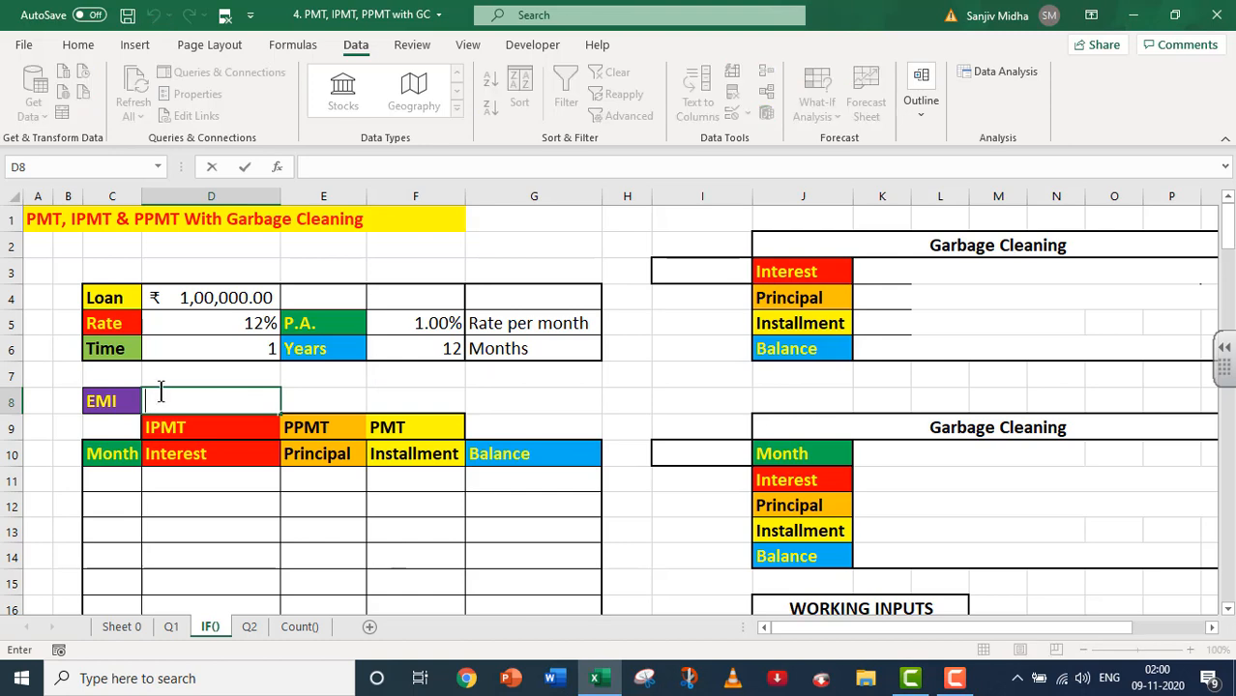
type("=PMT(")
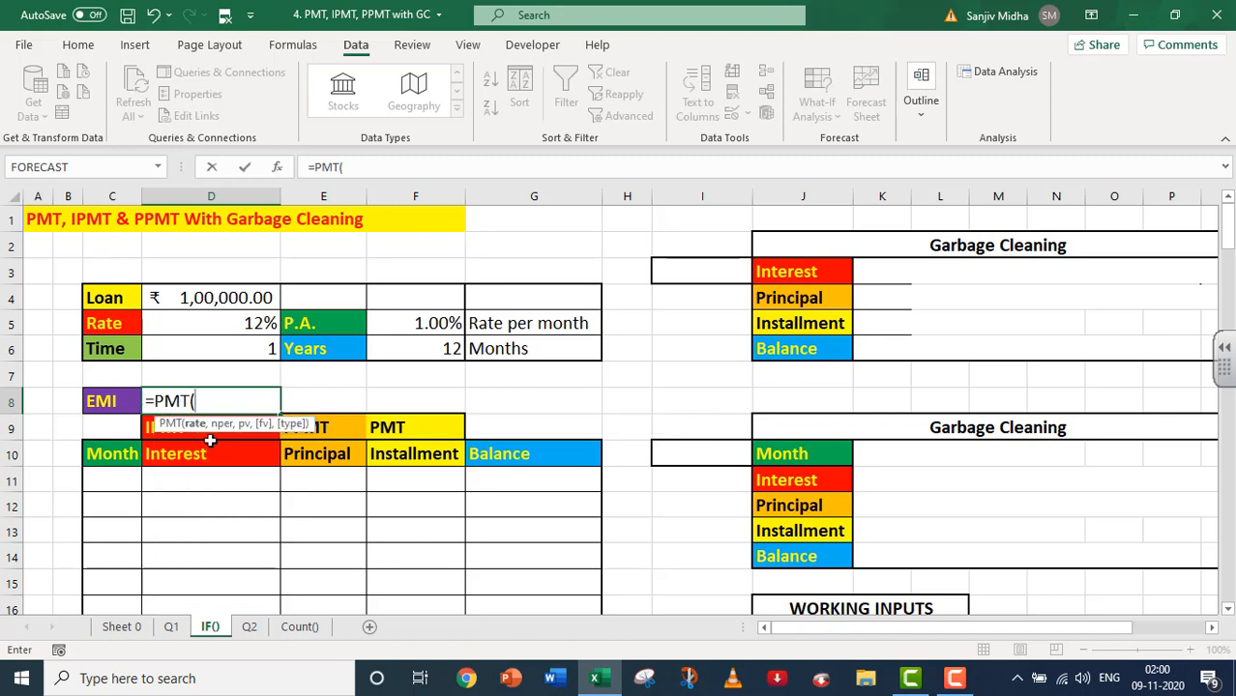
left_click(435, 323)
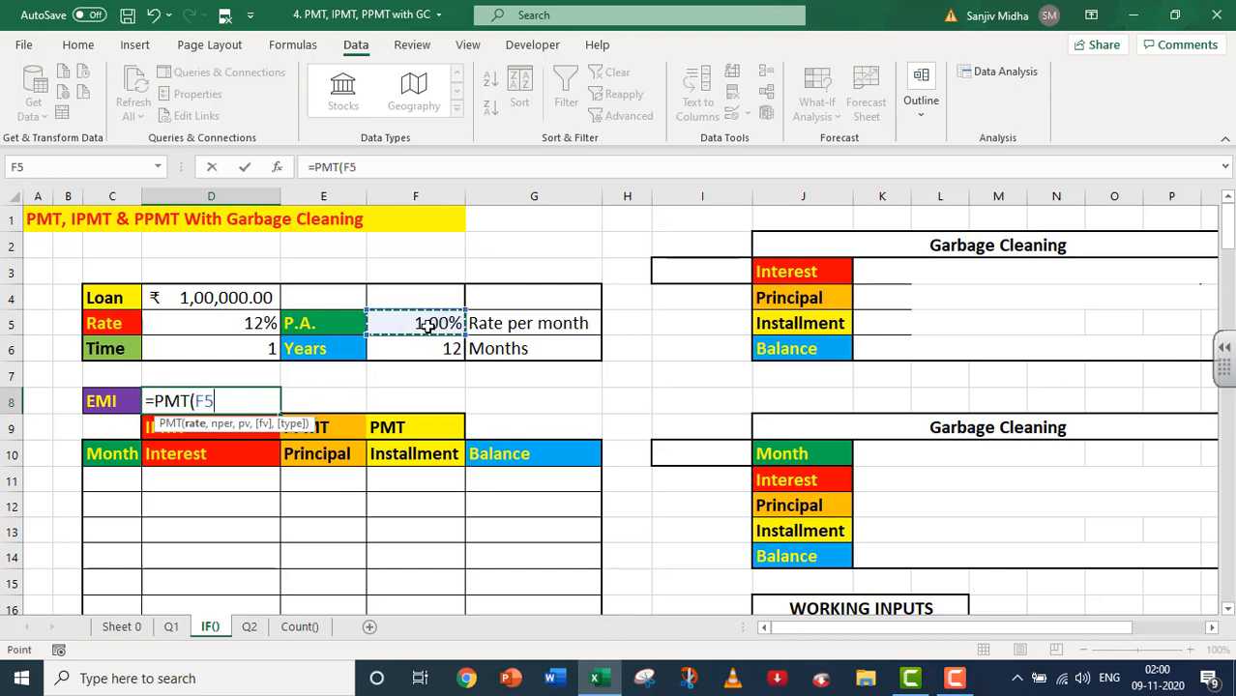
type(",")
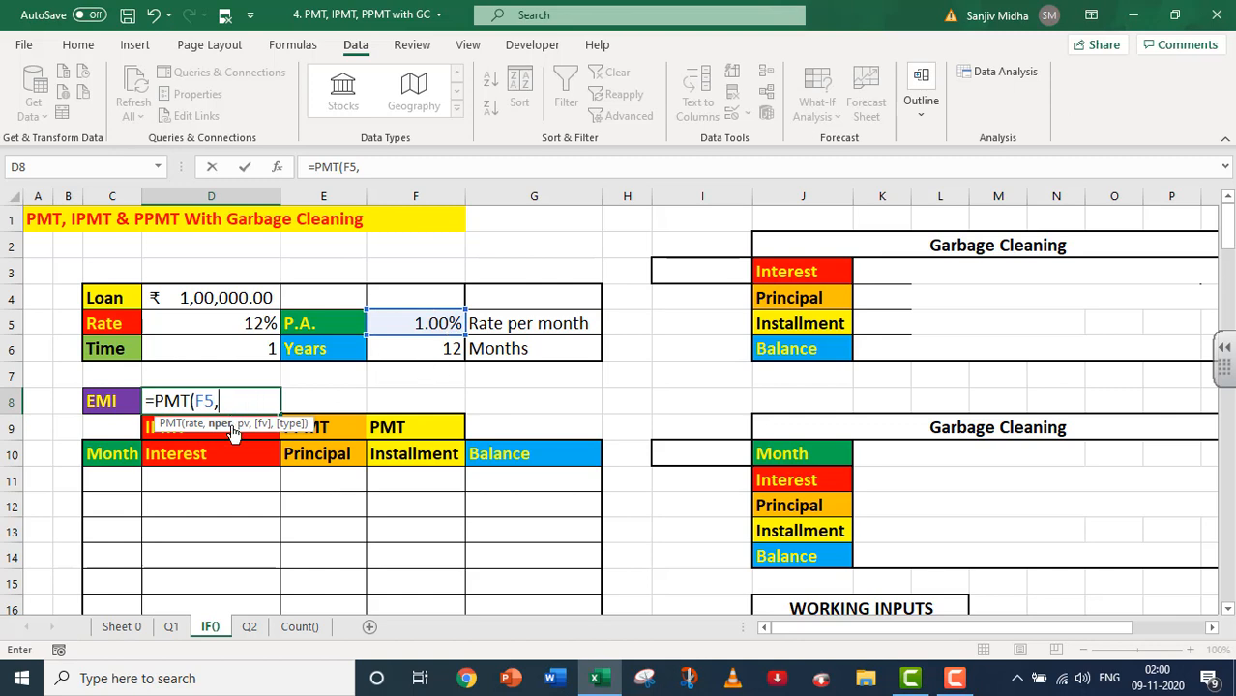
left_click(431, 349)
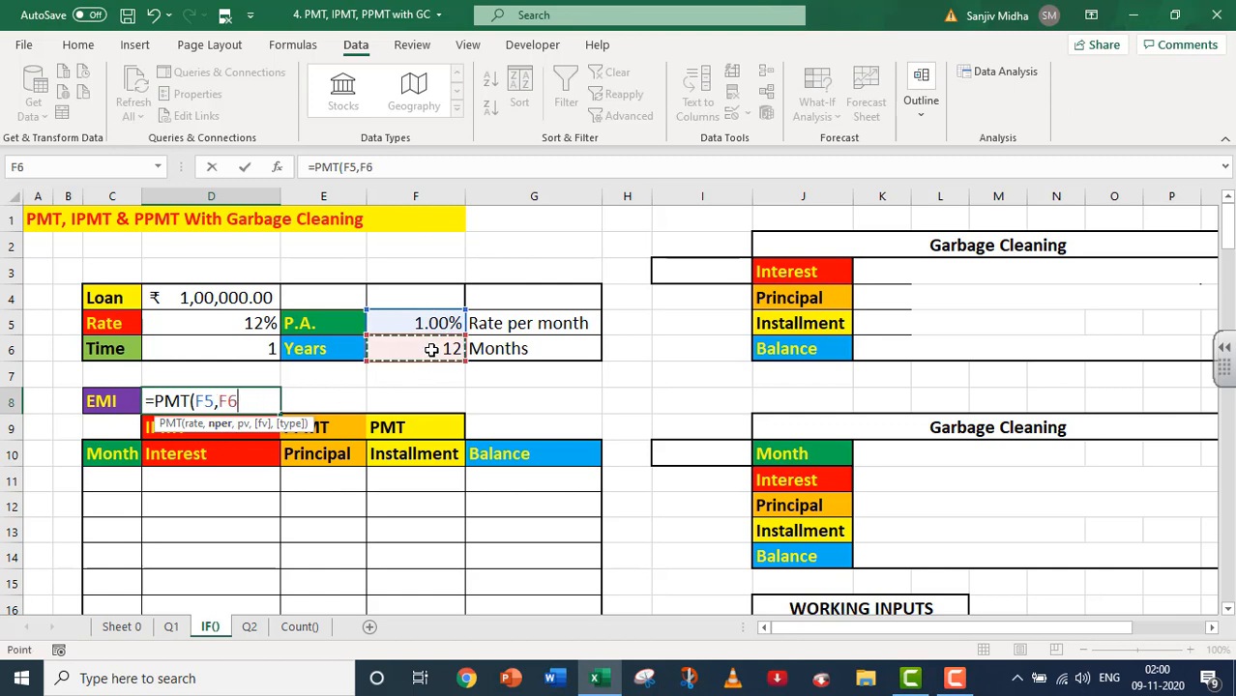
type(",")
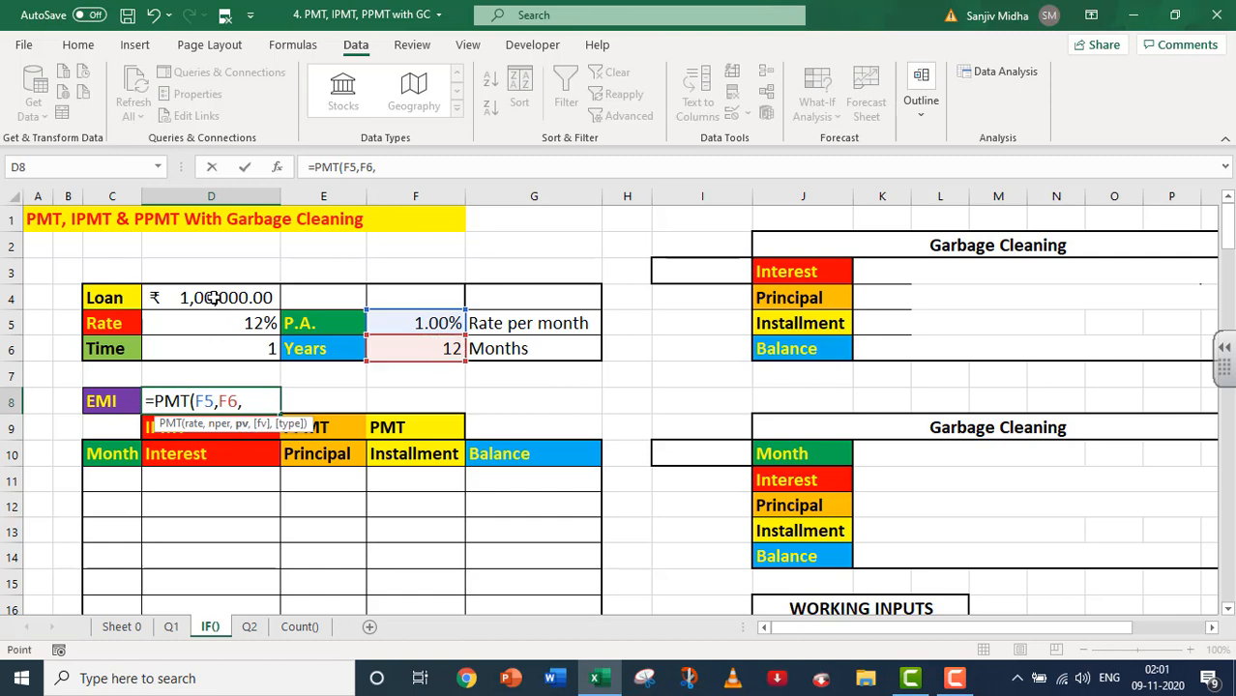
left_click(214, 297)
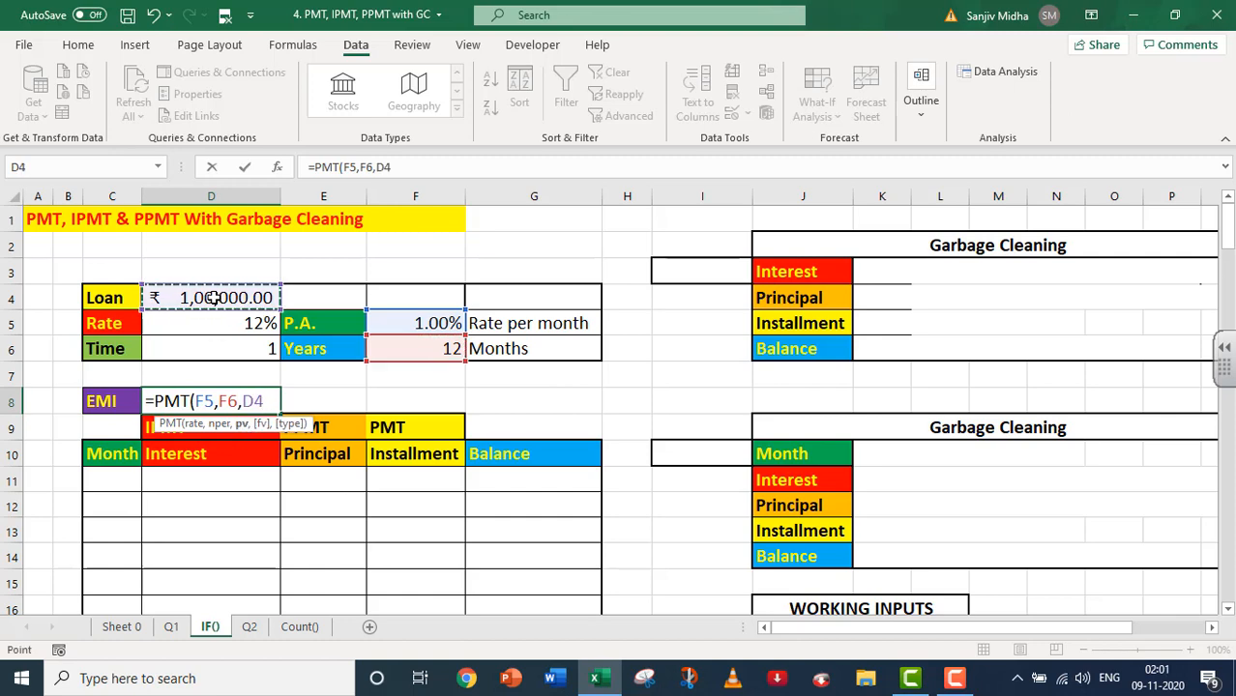
type(",")
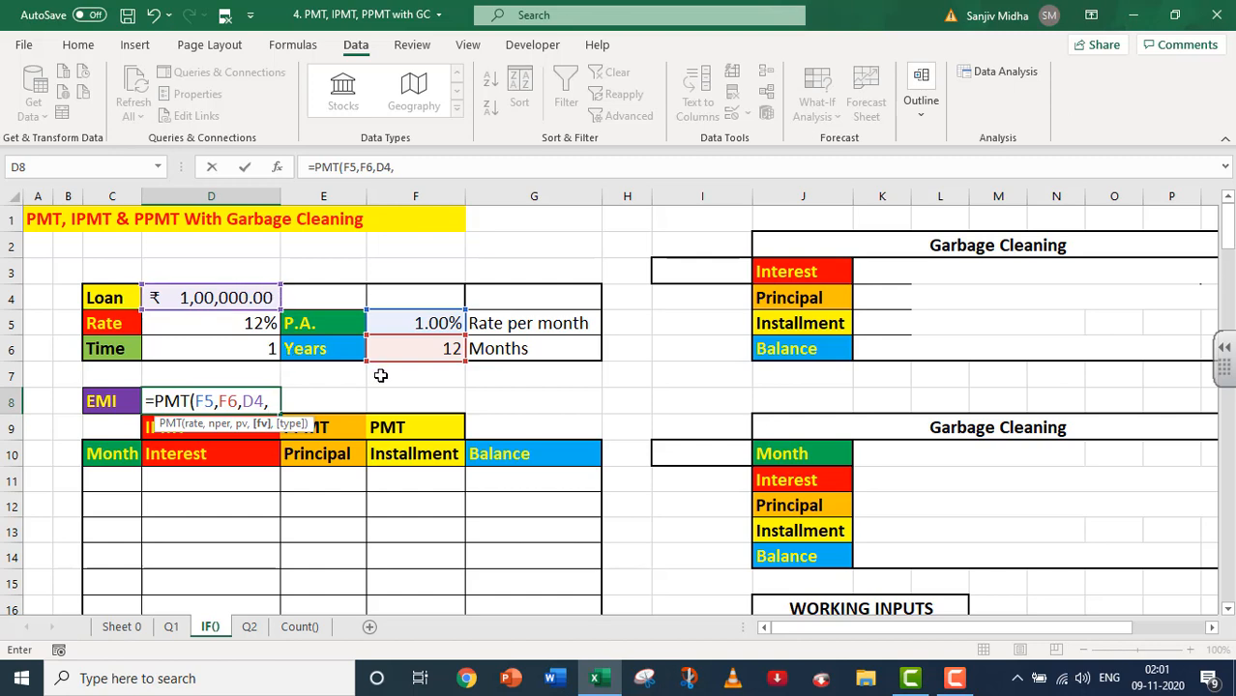
type("0,")
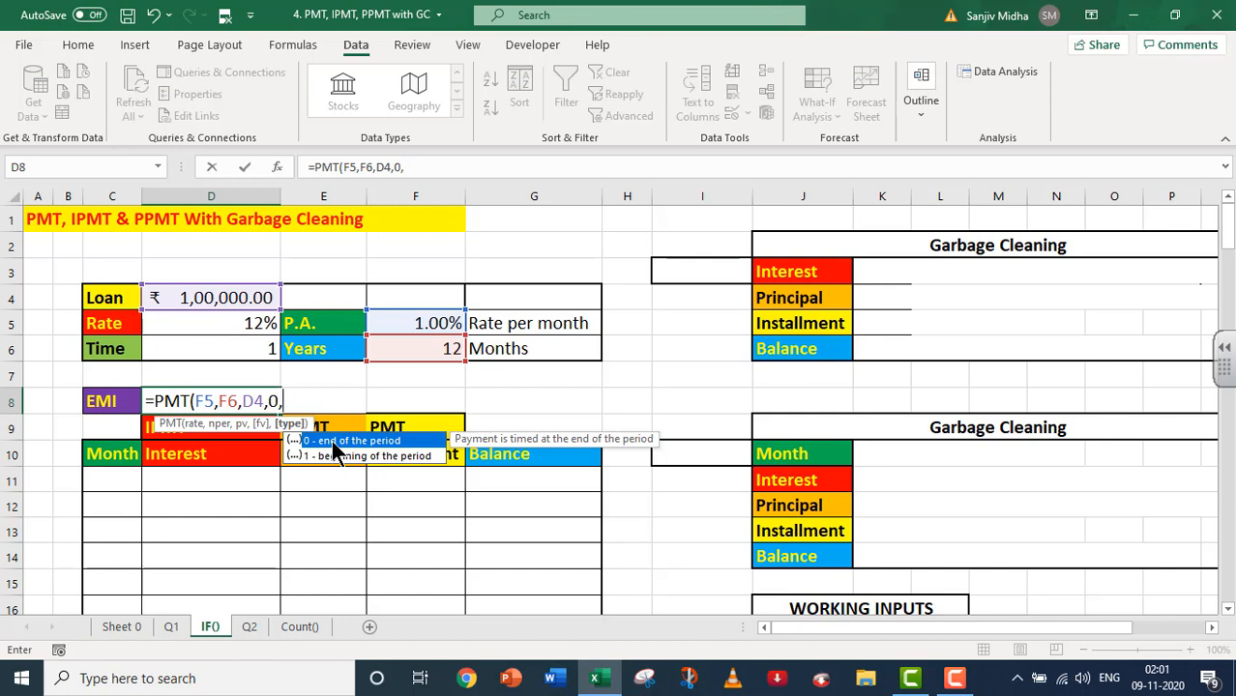
double_click(330, 441)
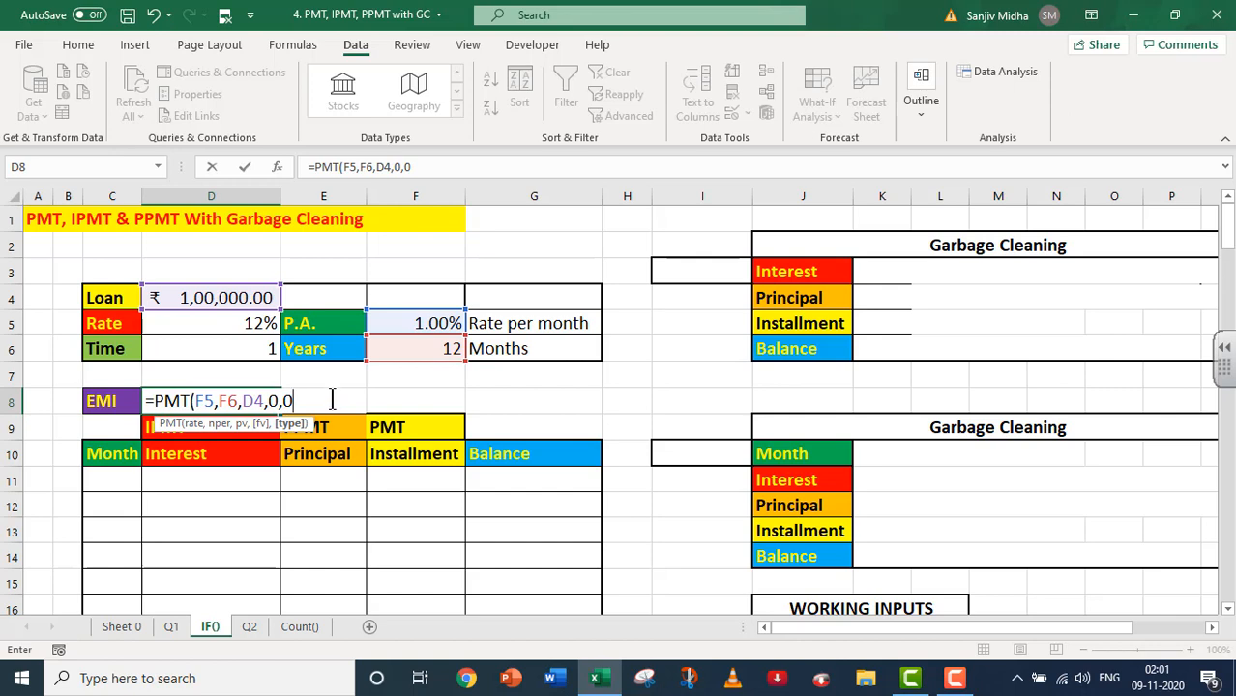
type(")")
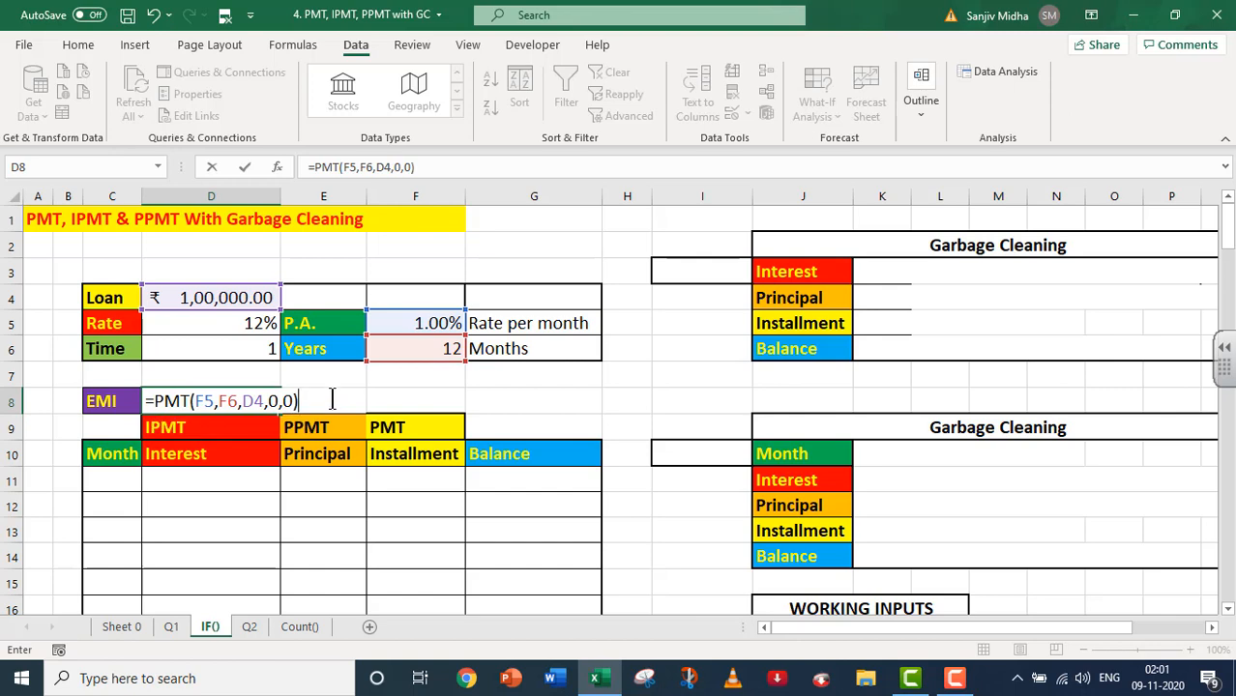
key("Return")
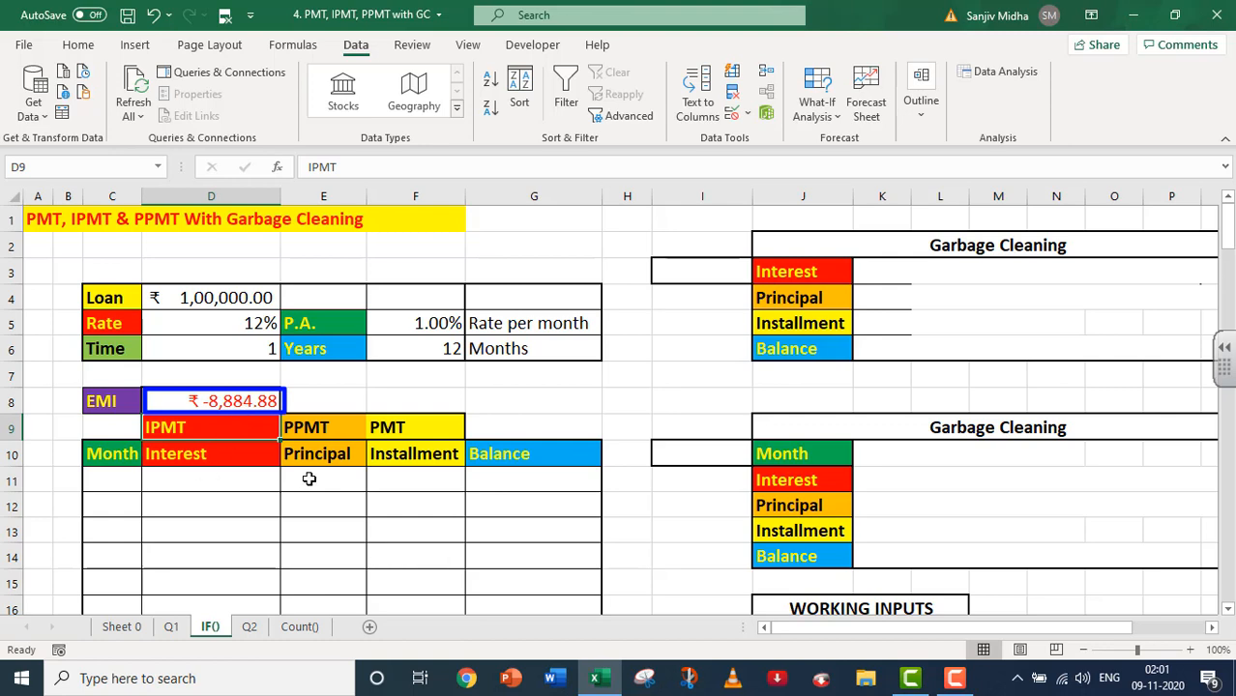
- Enter 1 as the first month in C11 and begin the Interest formula in D11 with =IF(C11=" "," ",
left_click(116, 479)
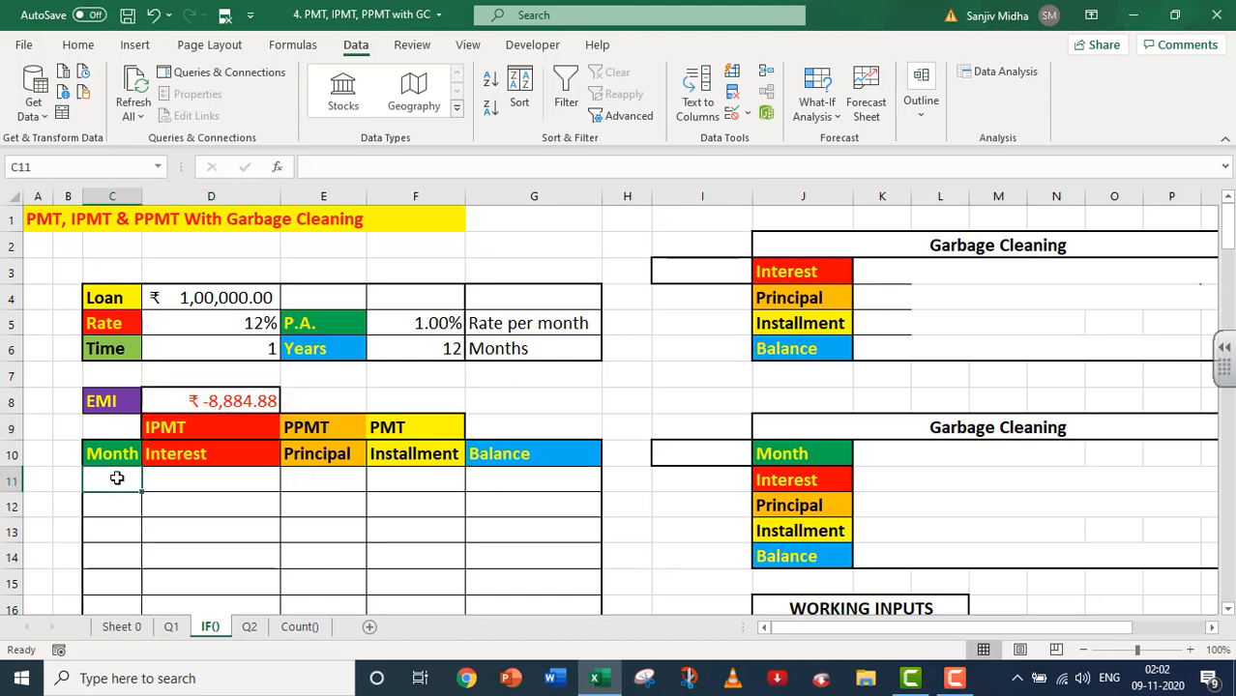
type("1")
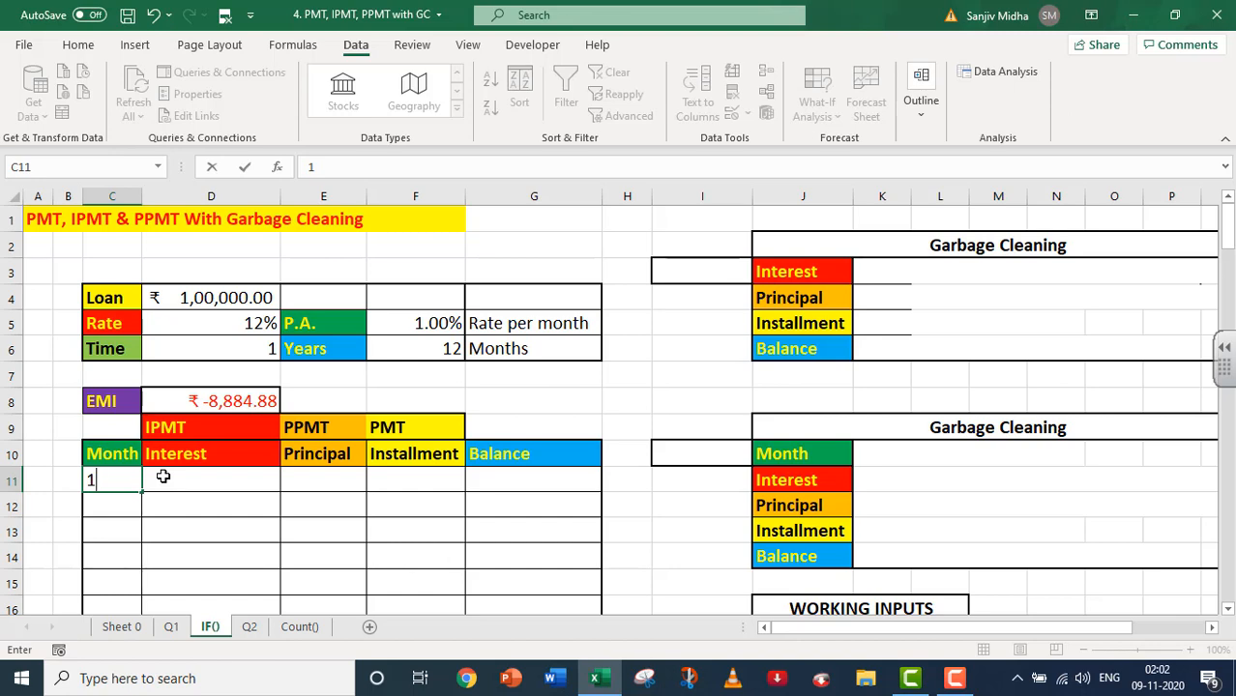
left_click(163, 476)
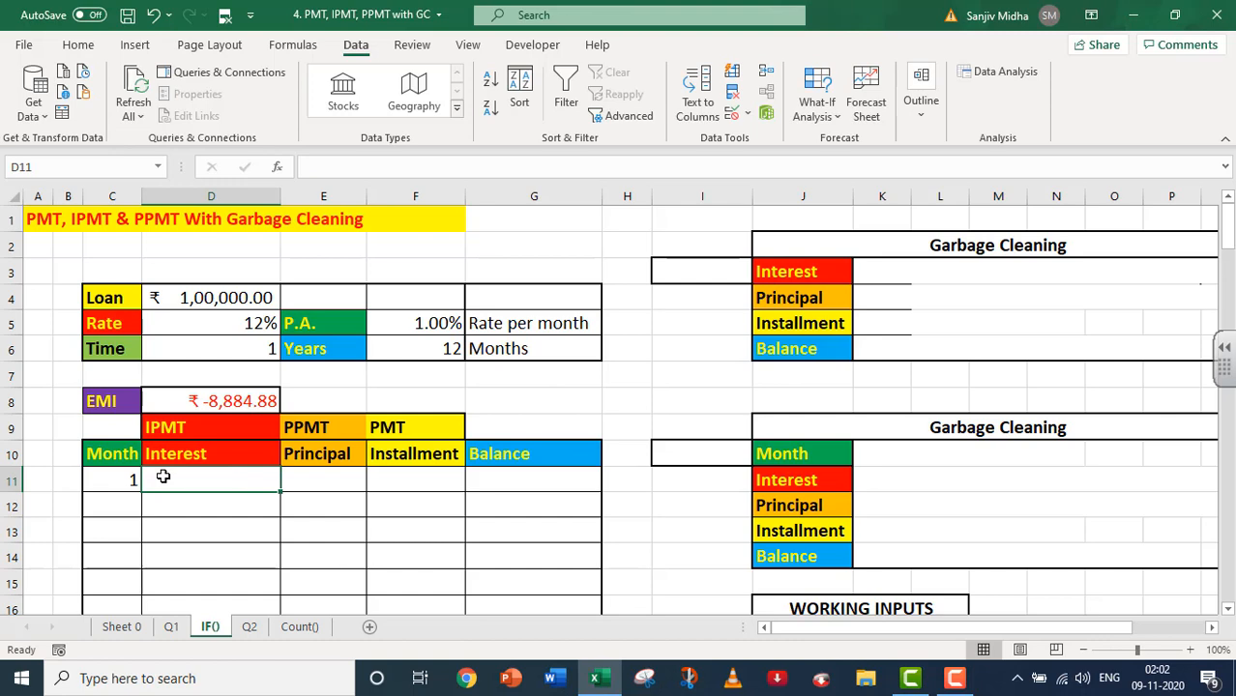
type("=")
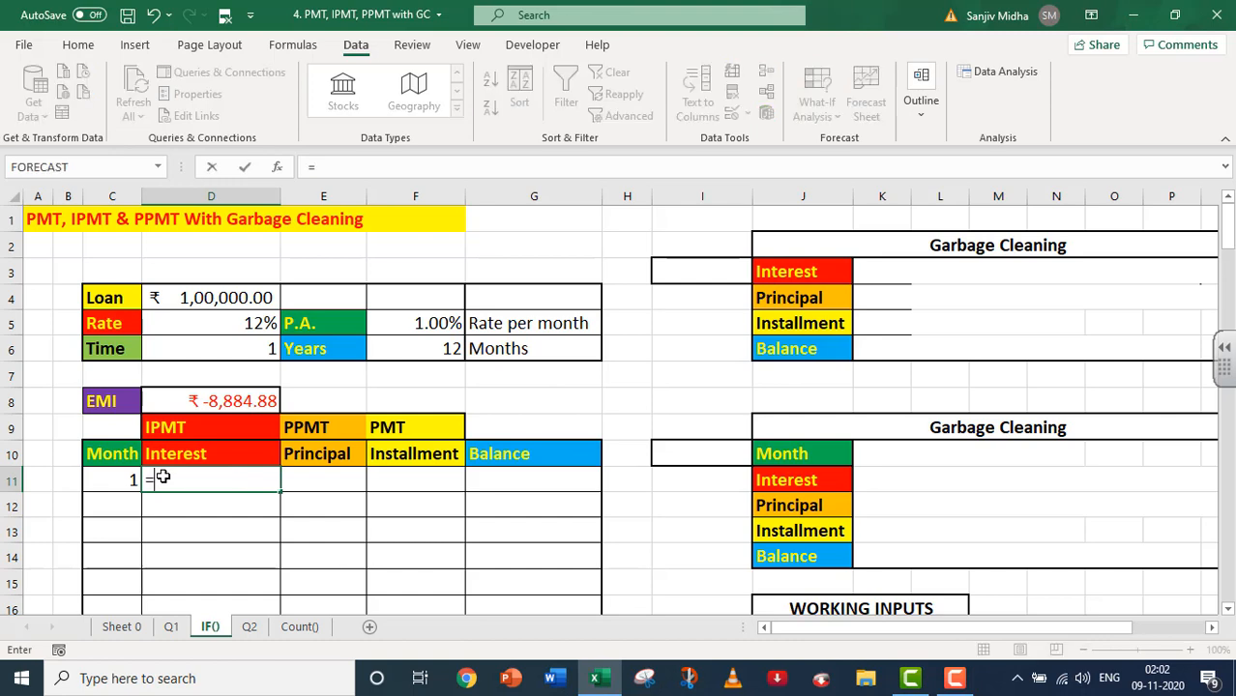
type("IF(")
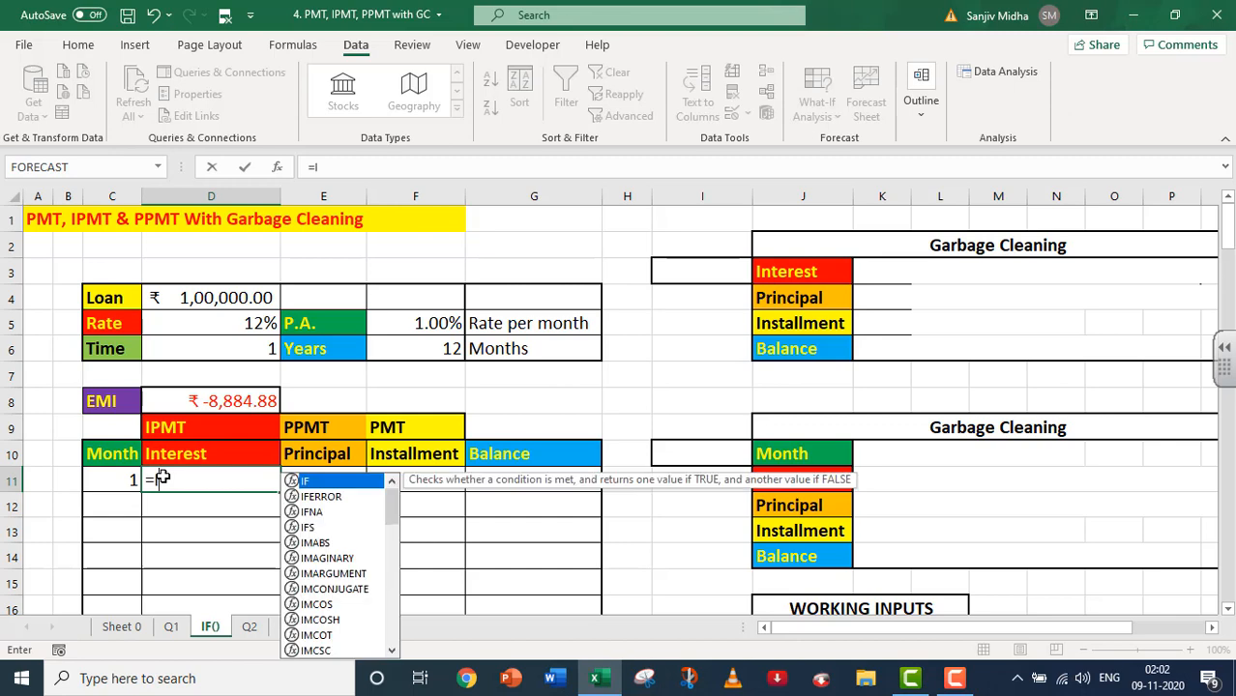
left_click(113, 480)
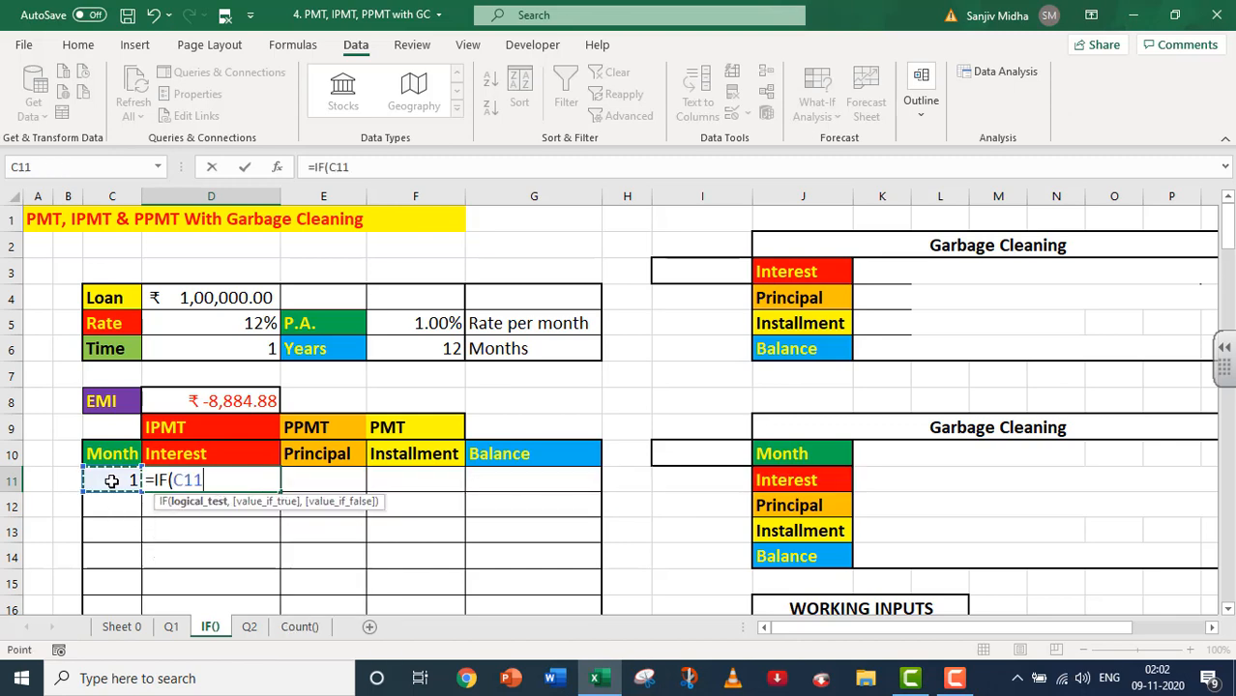
type("=")
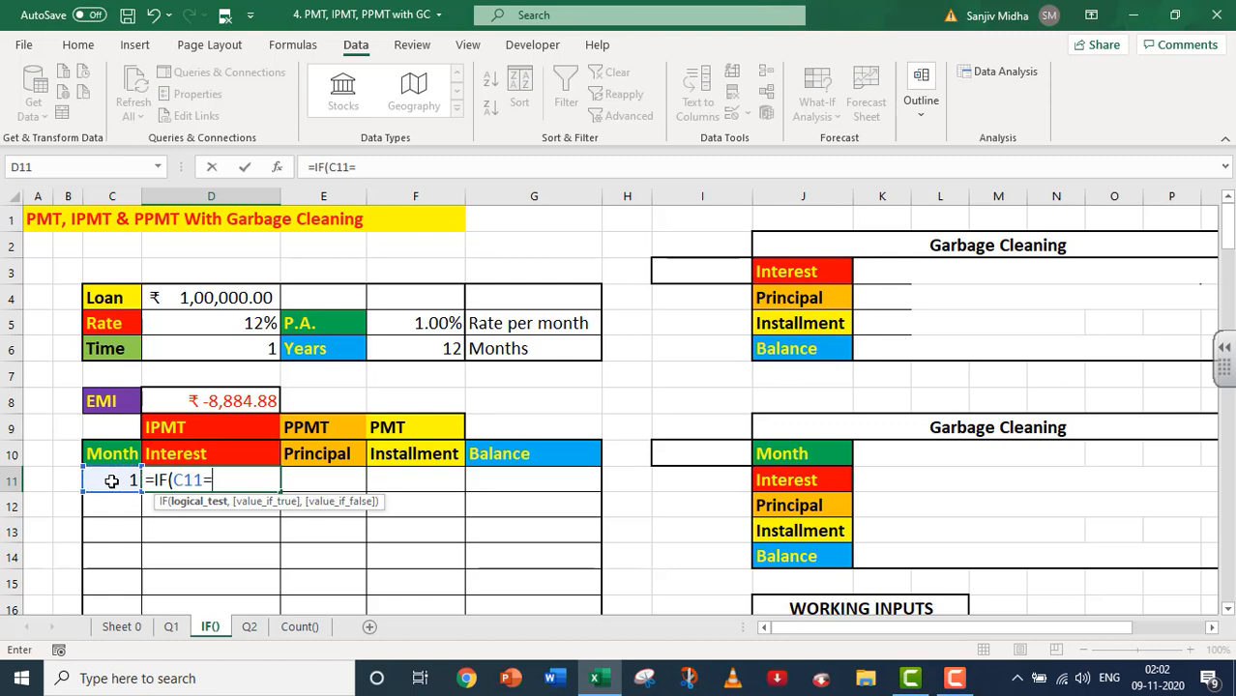
type("\" \",\" \"")
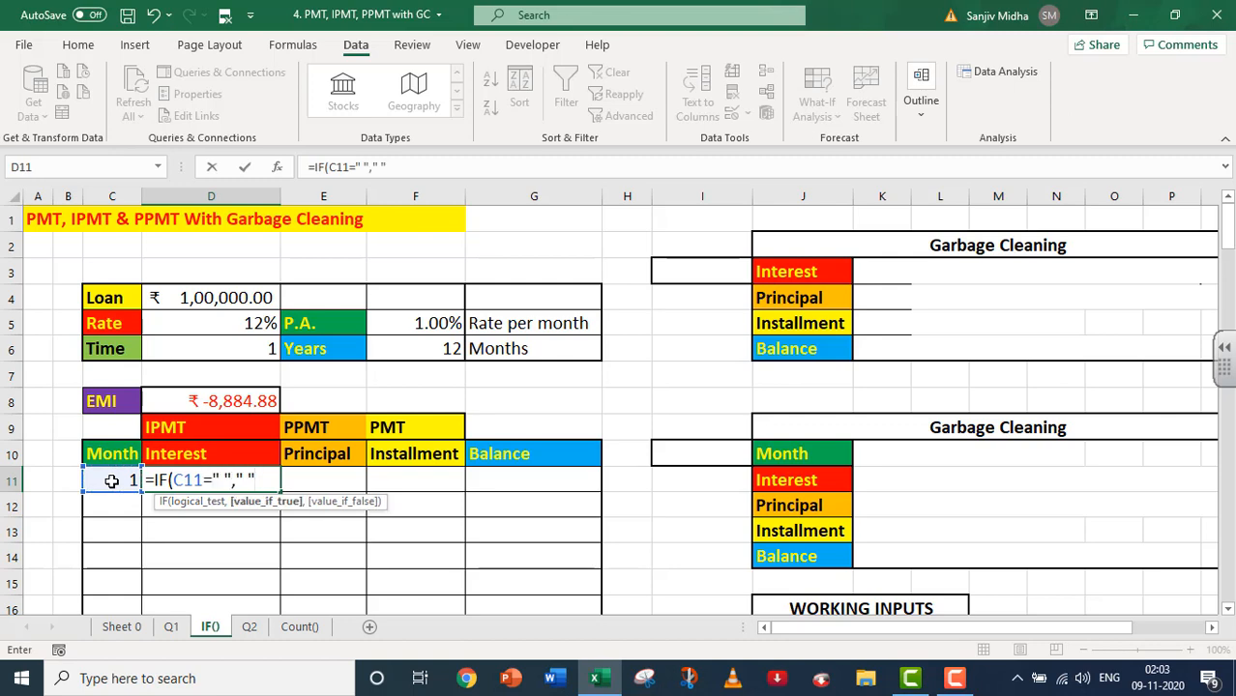
type(",")
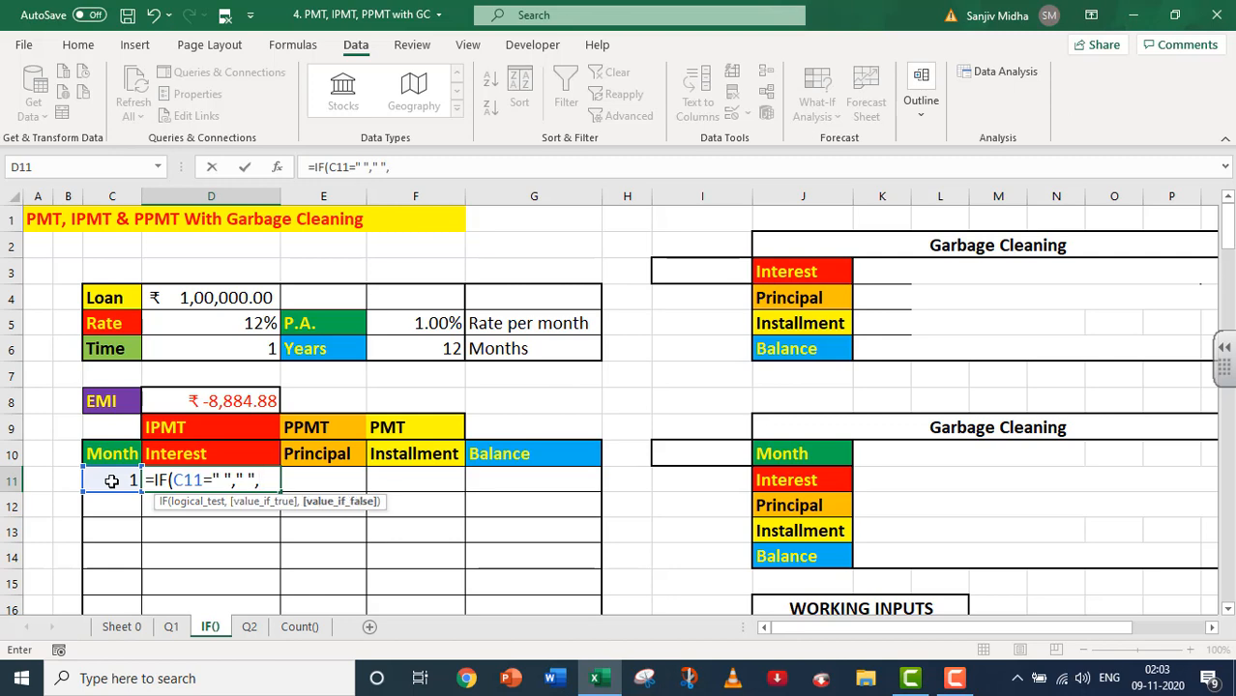
- Nest IPMT as the value-if-false in D11's formula, with absolute rate $F$5, period C11 and absolute number of periods $F$6
type("IPMT")
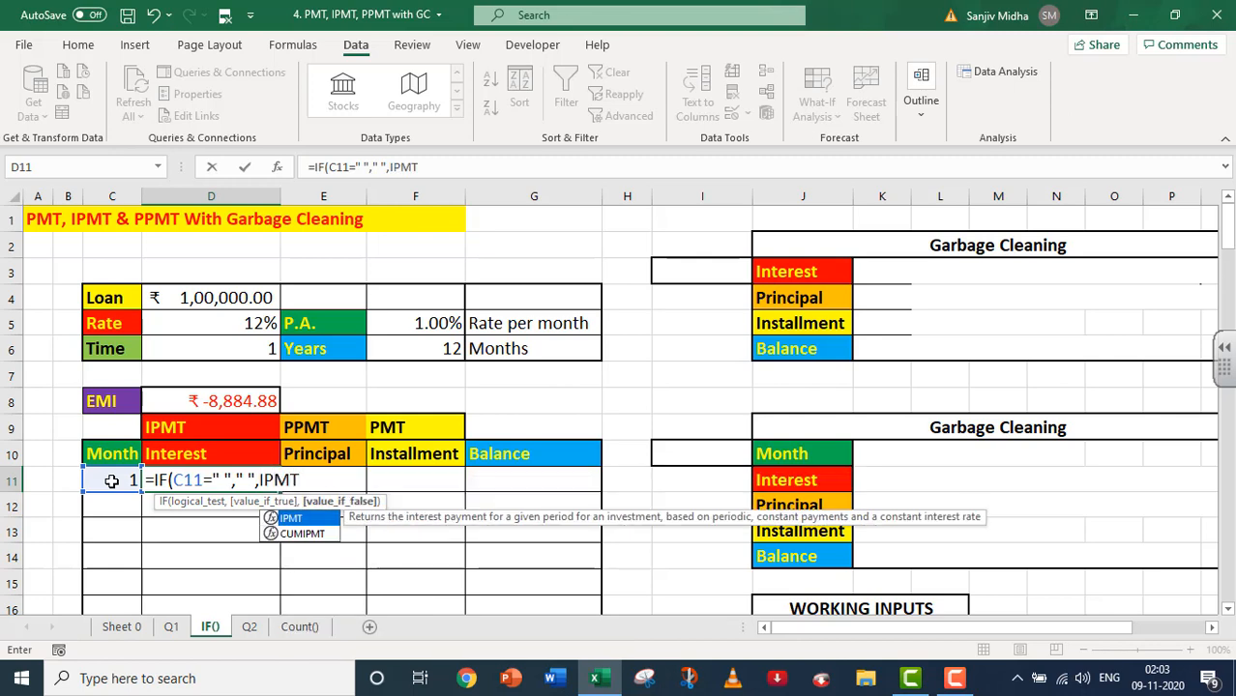
type("(")
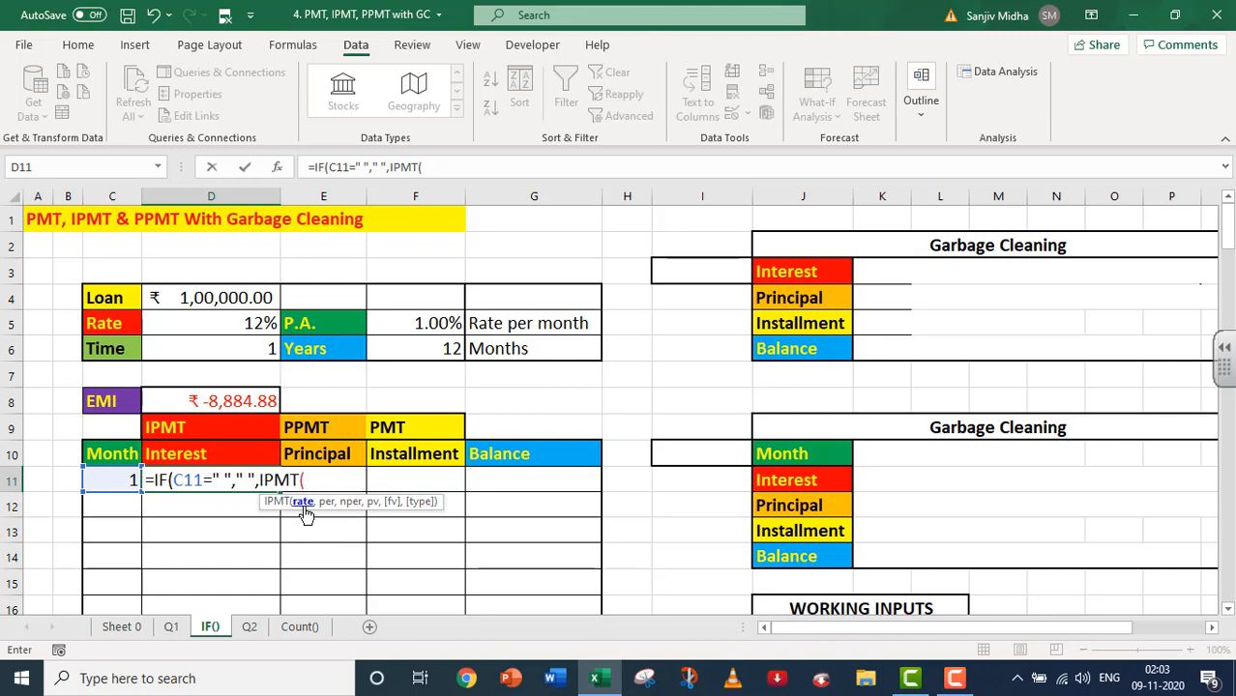
left_click(430, 324)
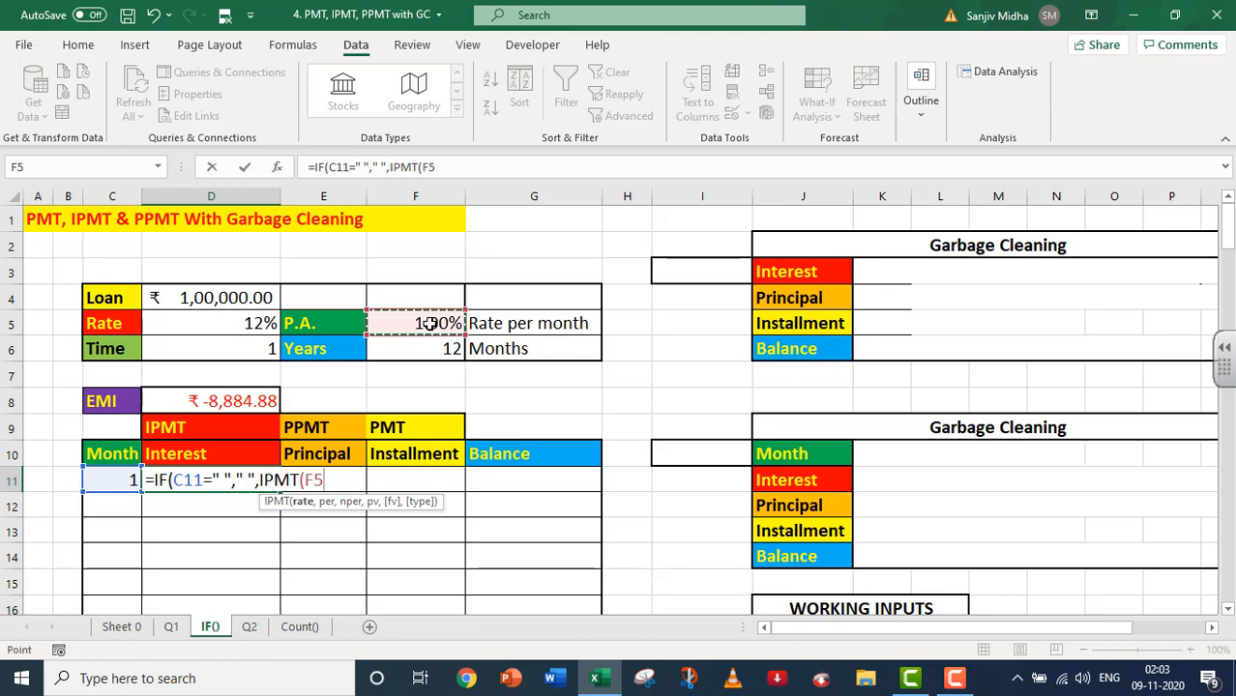
key("F4")
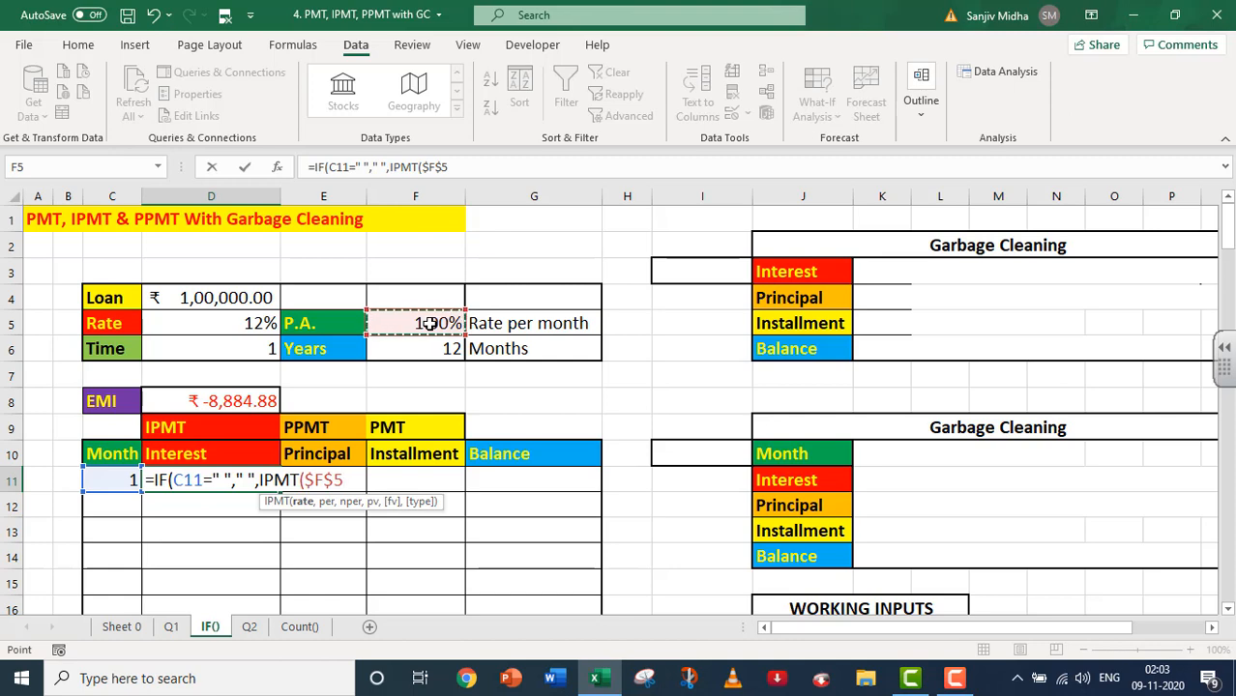
type(",")
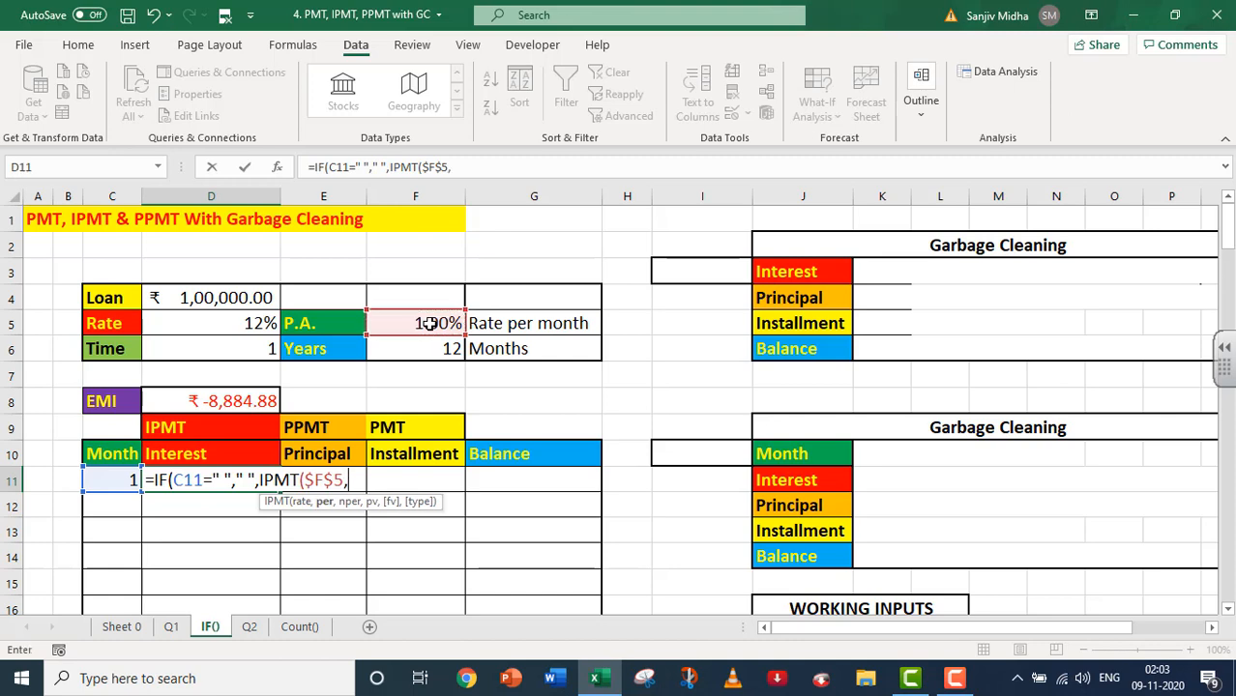
left_click(128, 482)
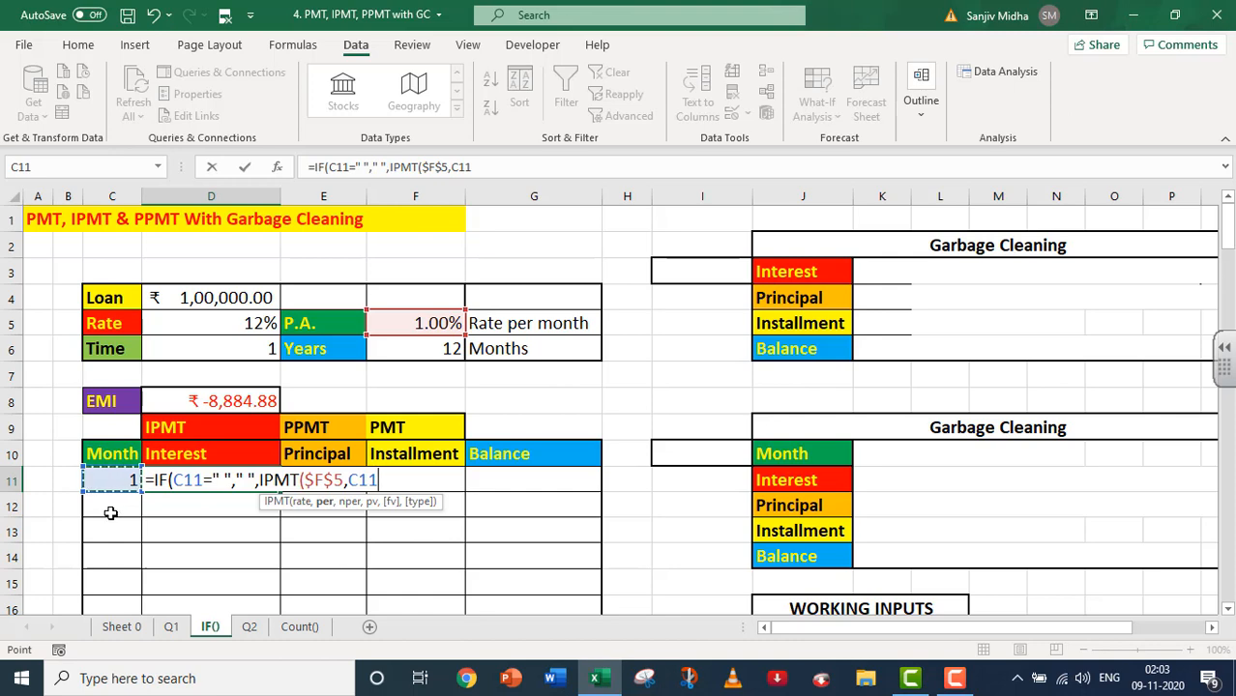
type(",")
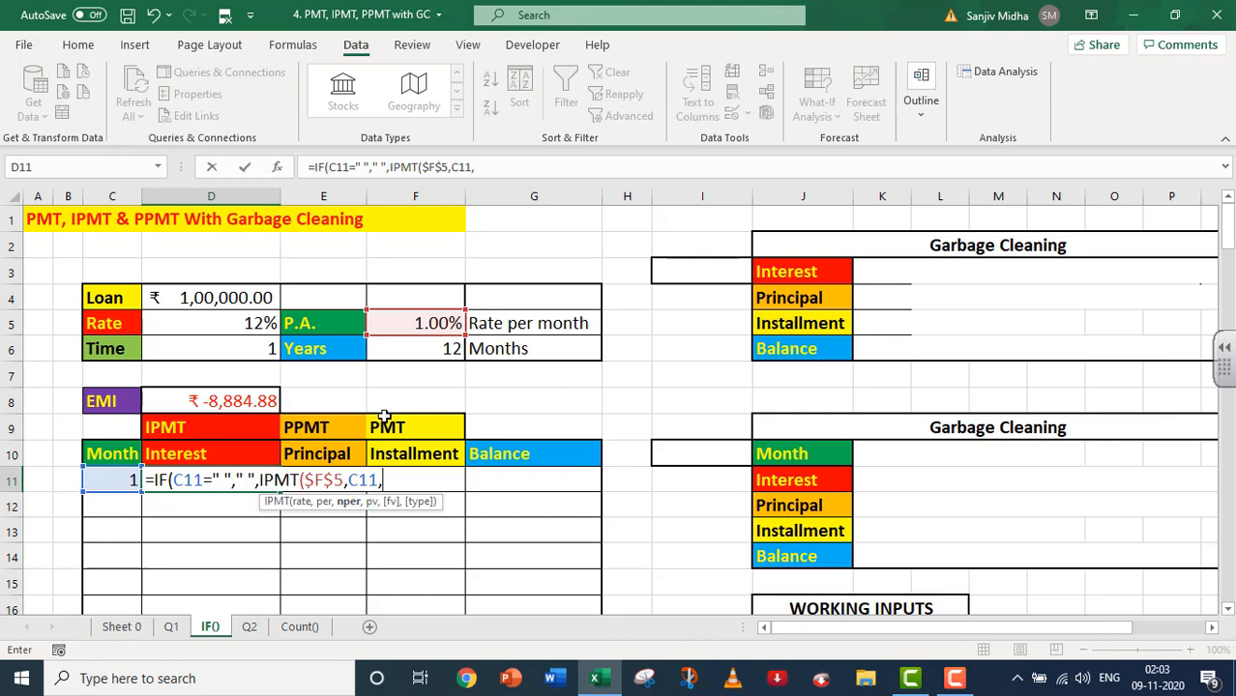
left_click(430, 349)
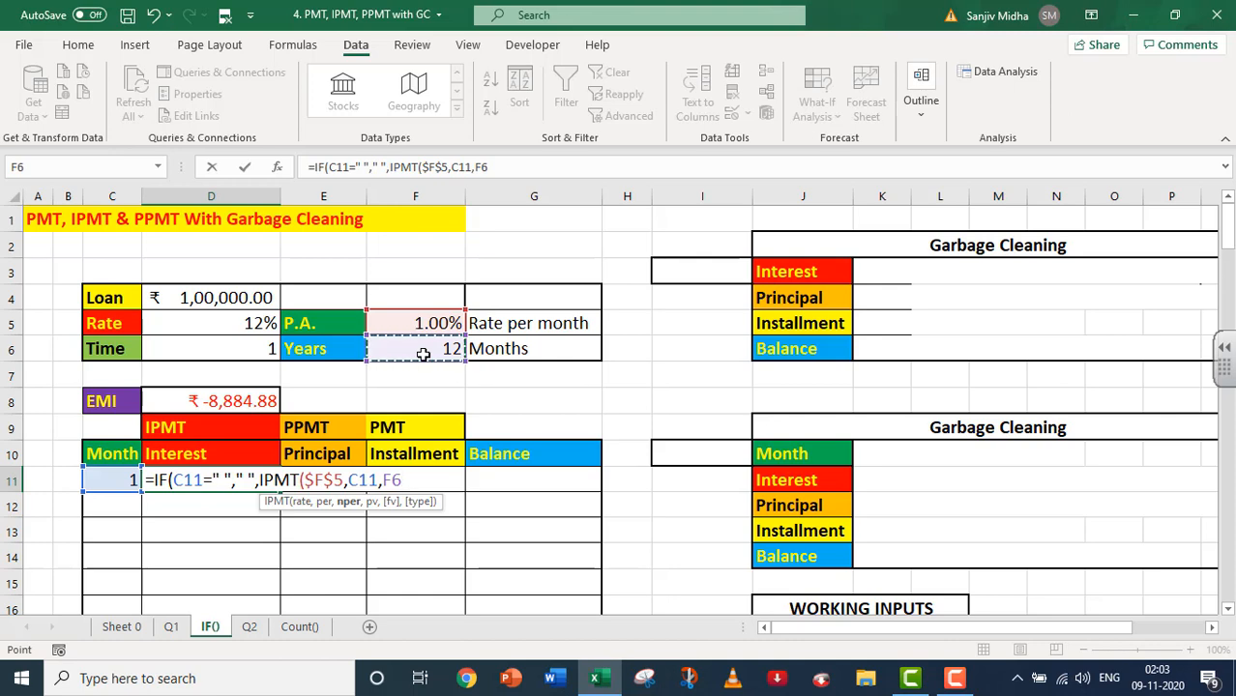
key("F4")
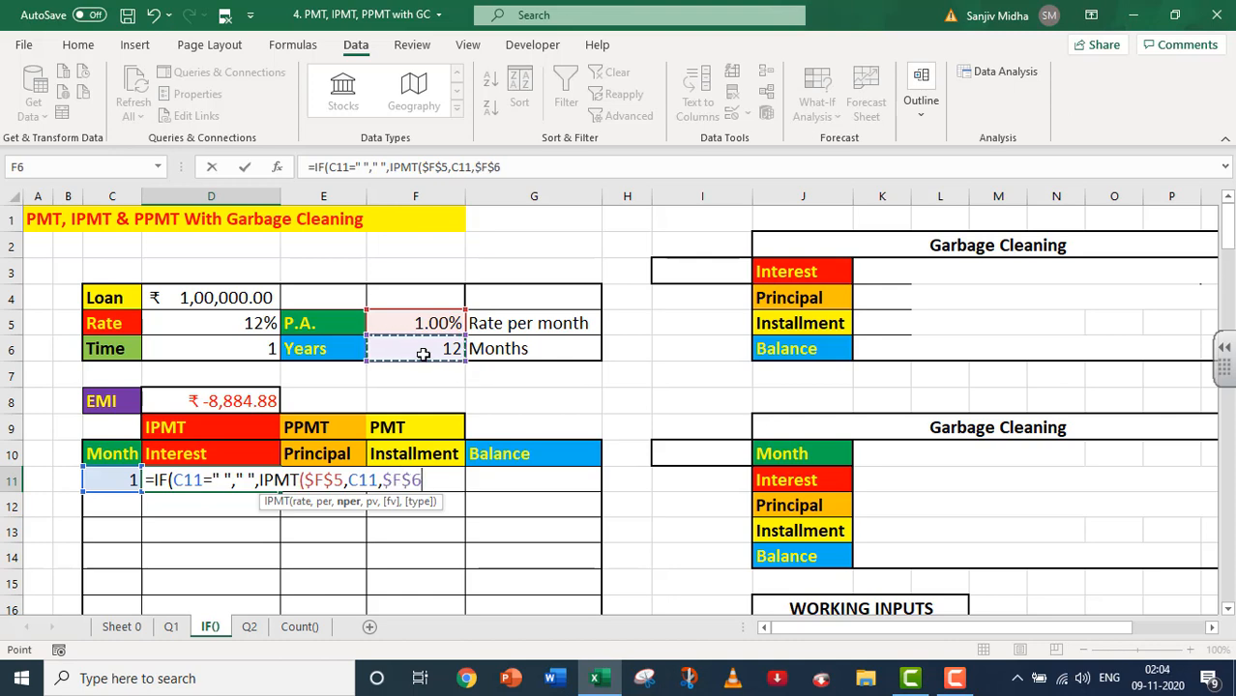
type(",")
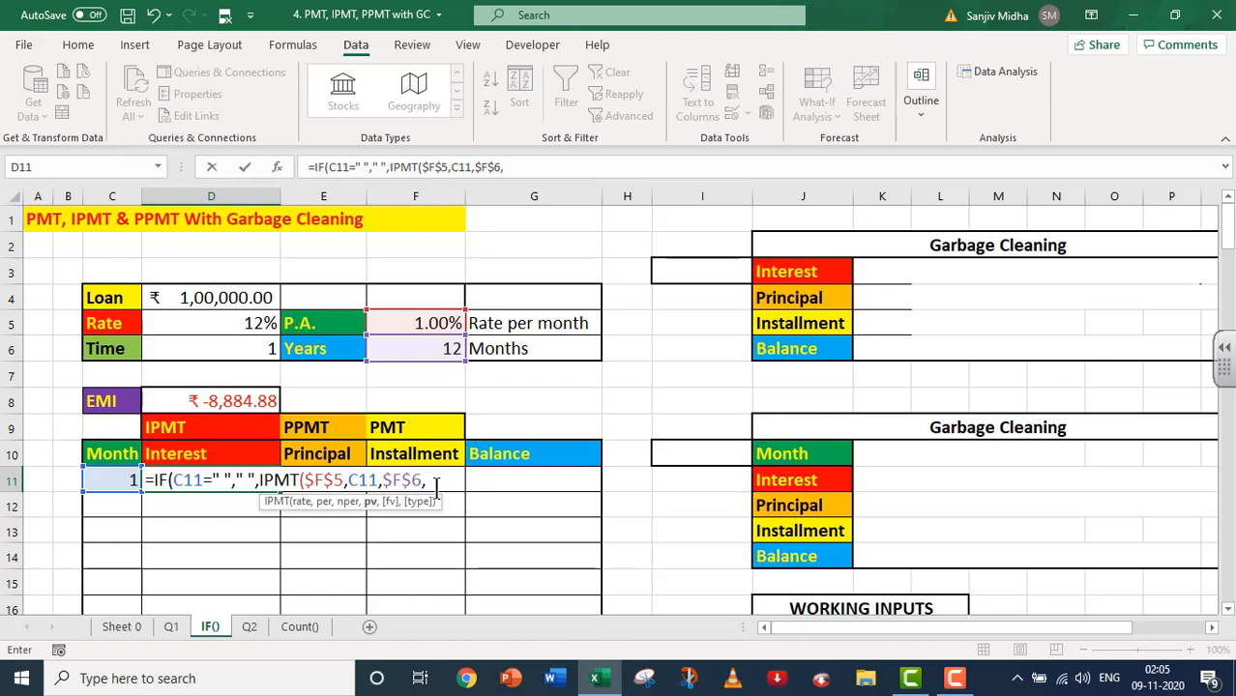
- Complete D11's IPMT formula with present value -$D$4, future value 0 and type 0 for end of the period
type("-")
left_click(236, 298)
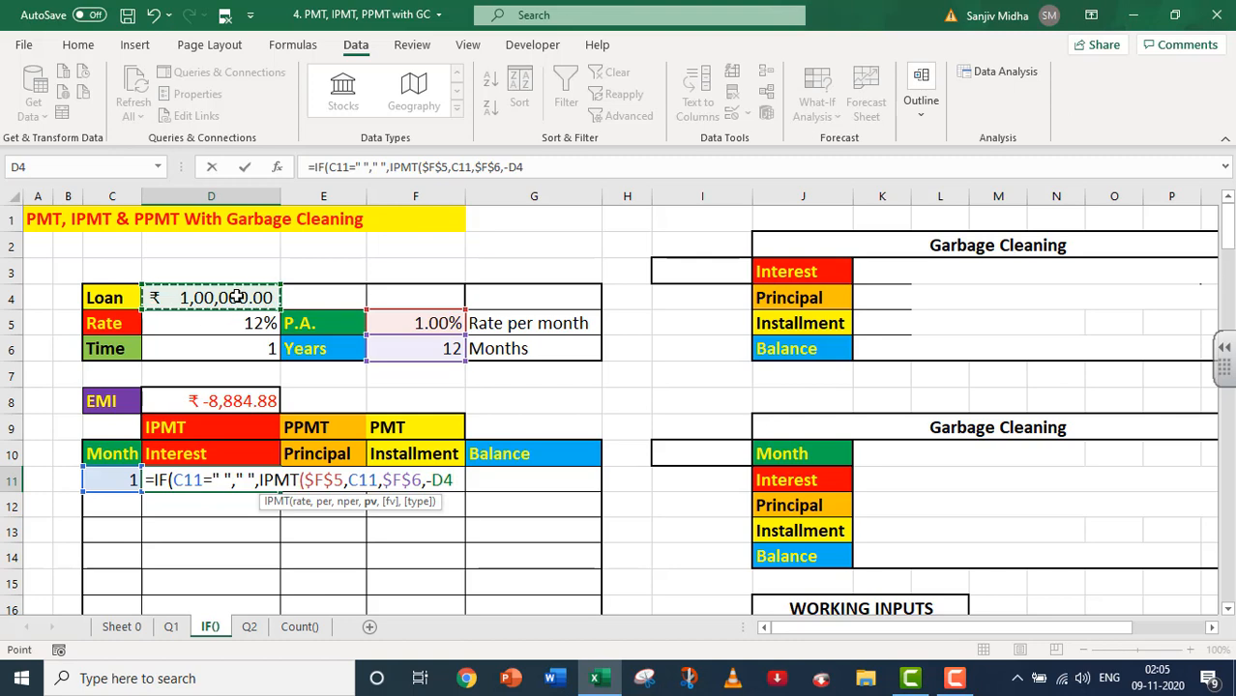
key("F4")
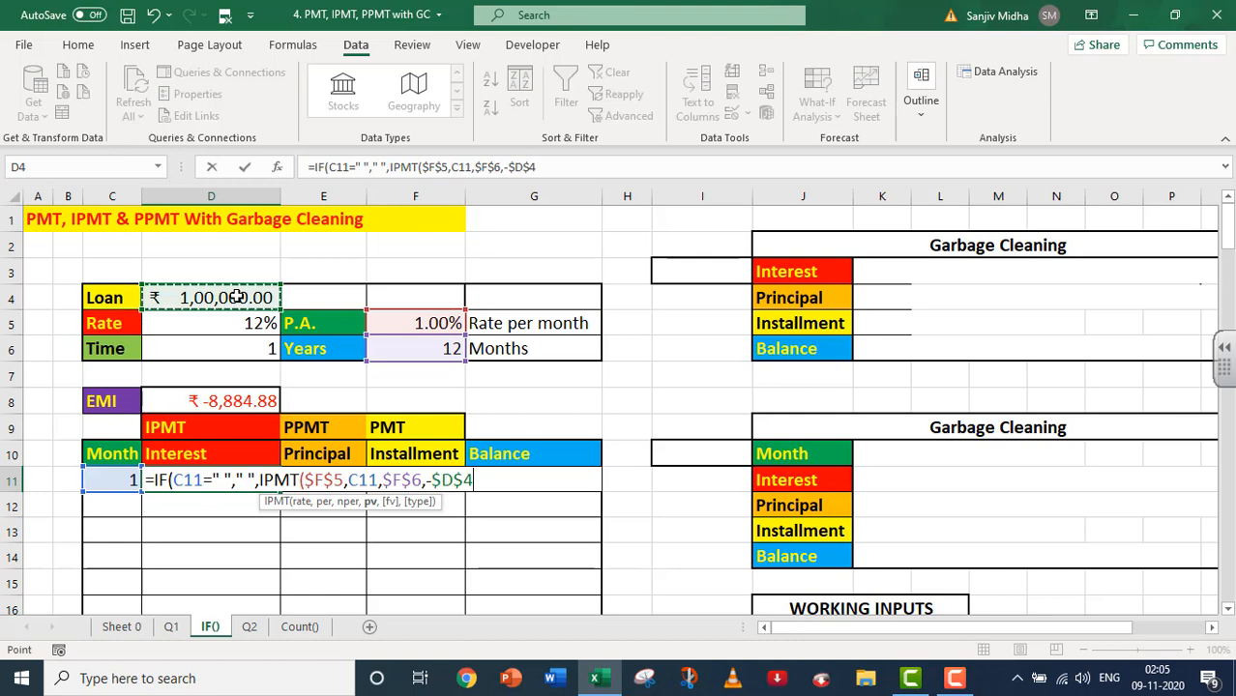
type(",")
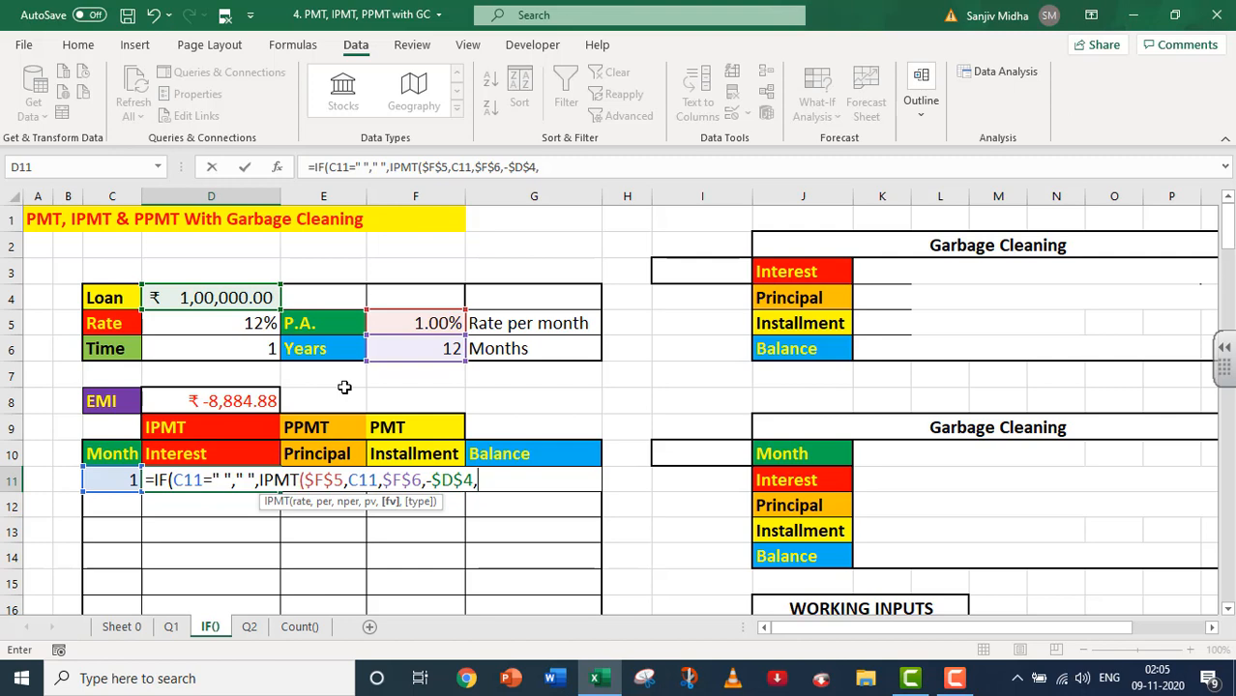
type("0,")
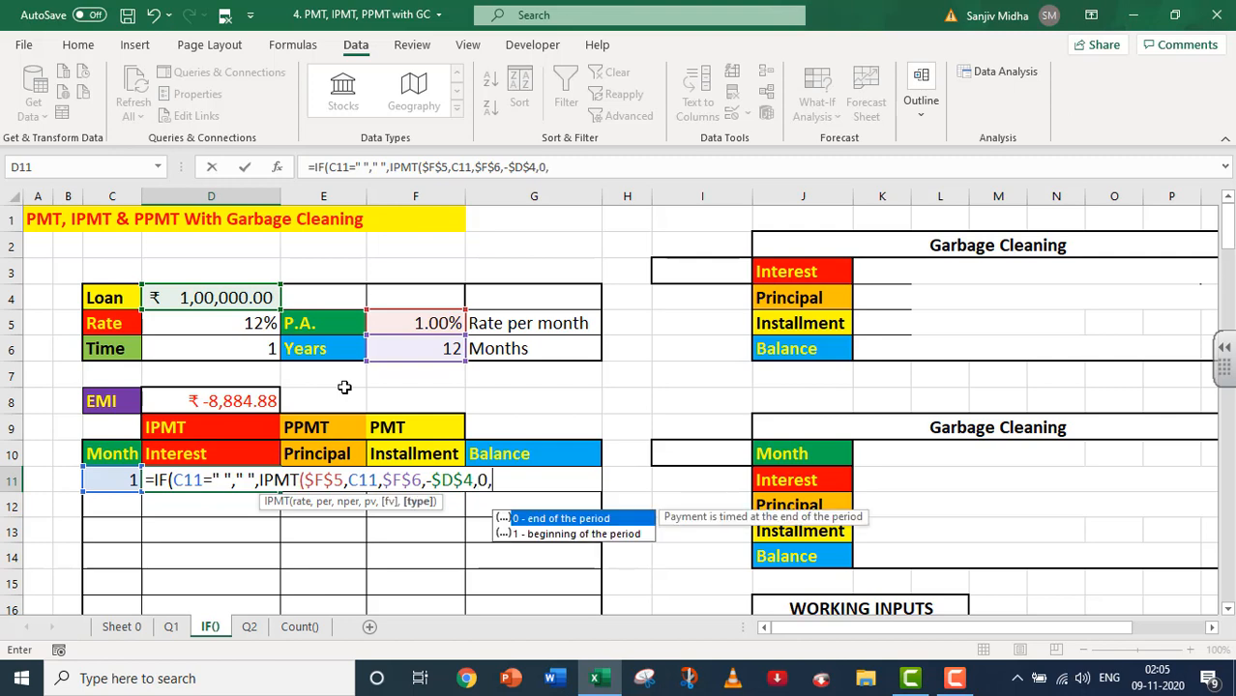
double_click(557, 519)
type(")")
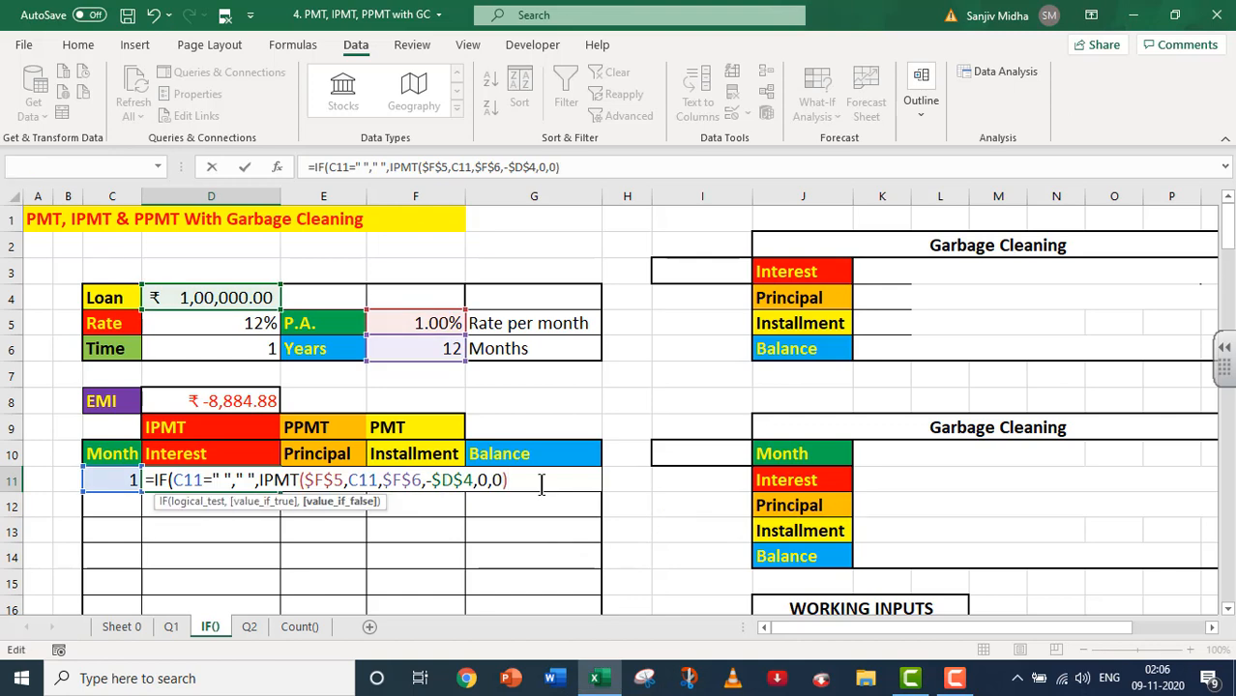
type(")")
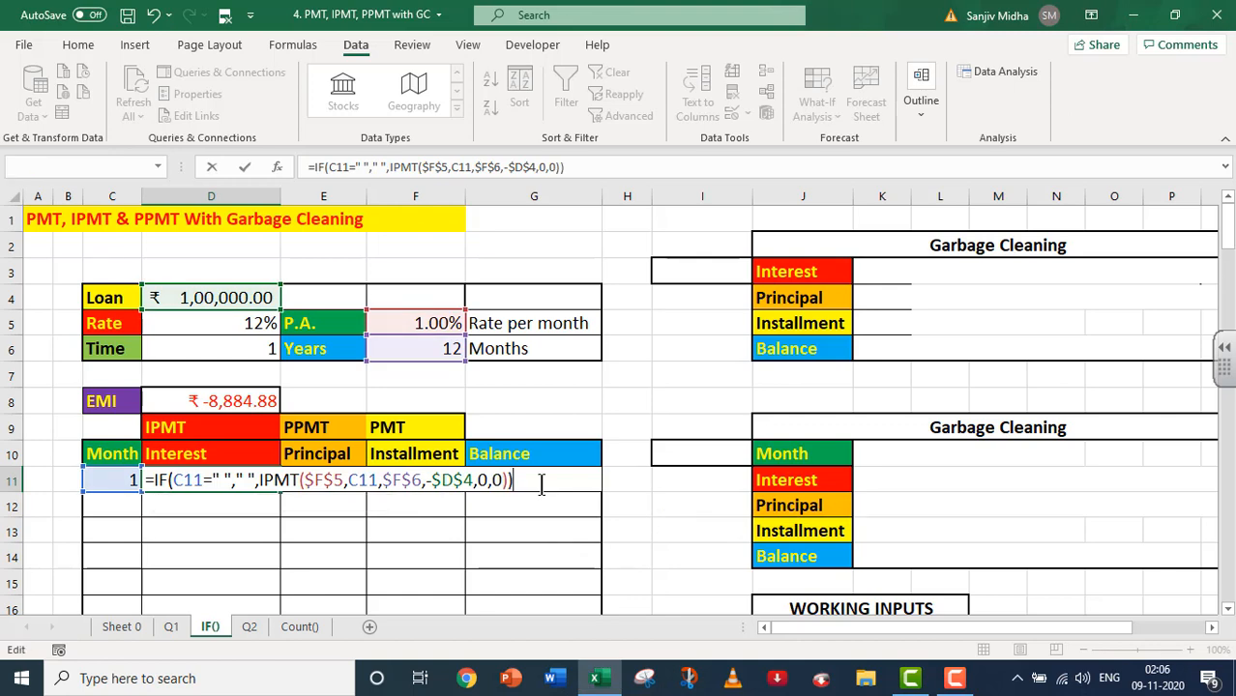
key("Return")
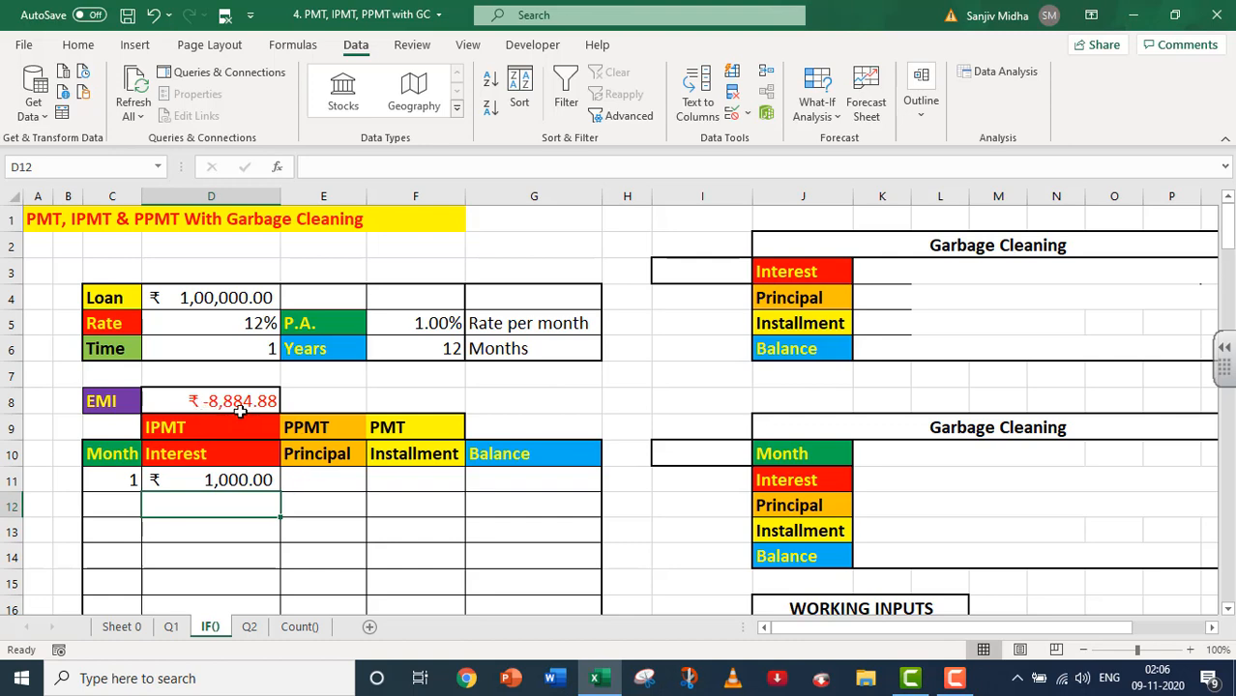
- Begin the Principal formula in E11 with =IF(C11=" "," ",
double_click(324, 478)
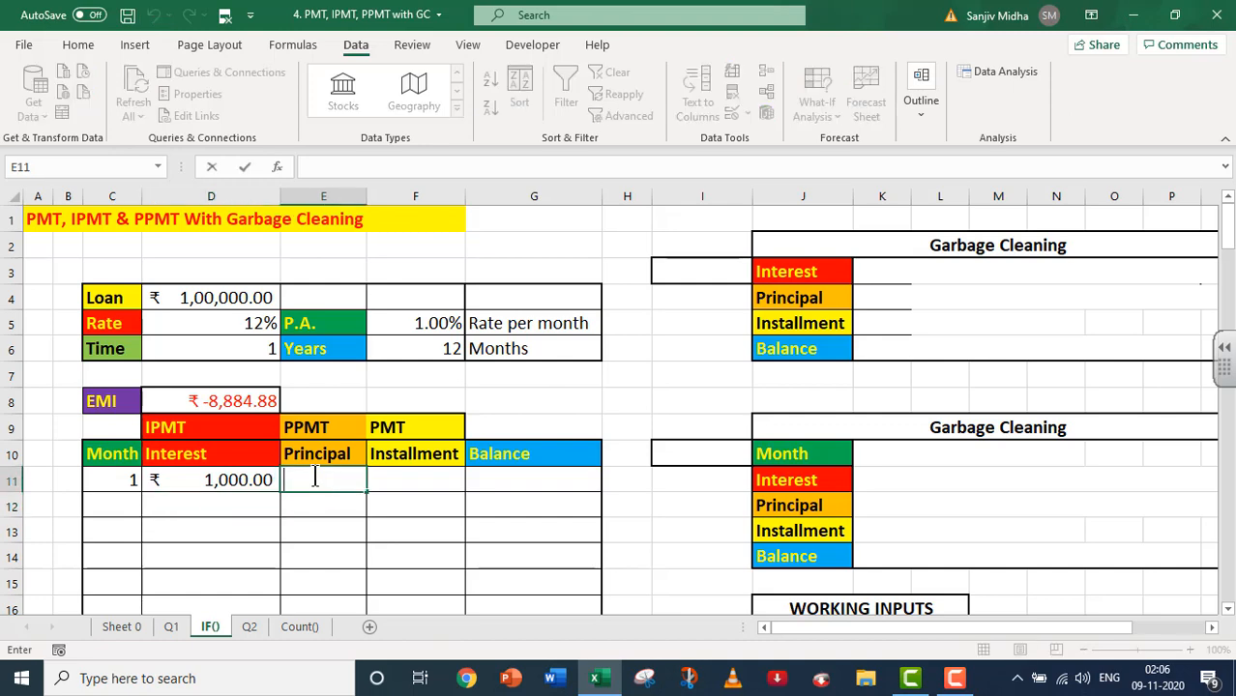
type("=IF(")
left_click(113, 474)
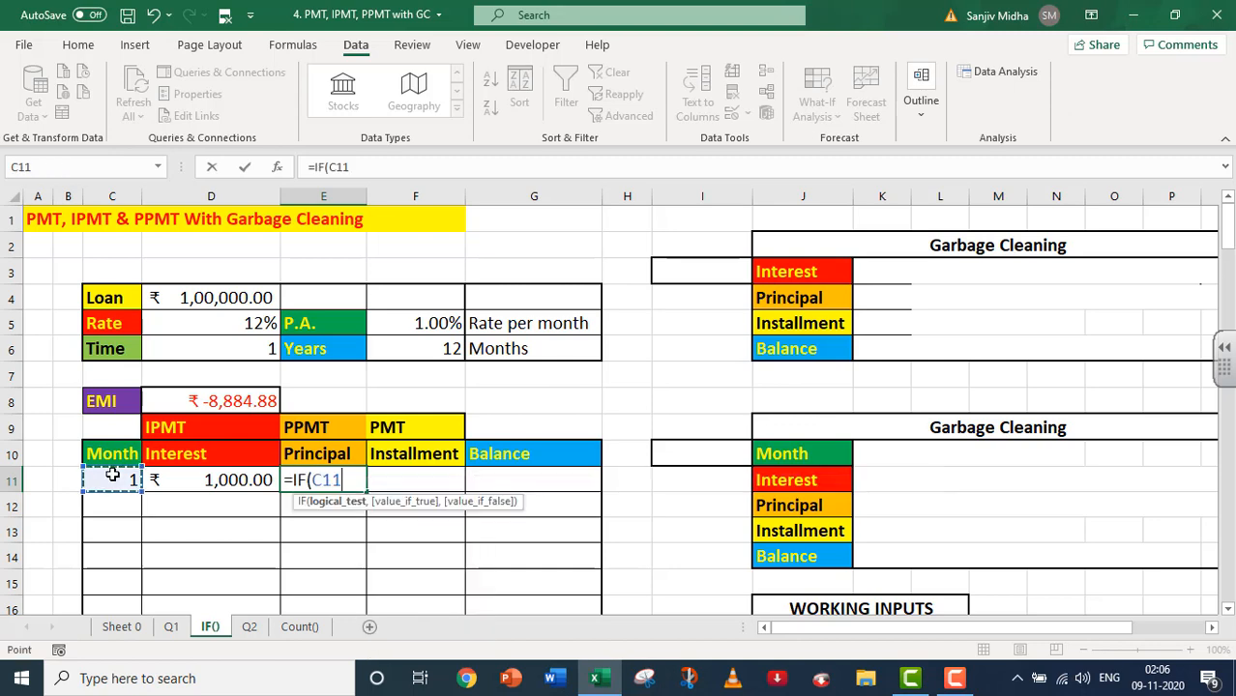
type("=\"")
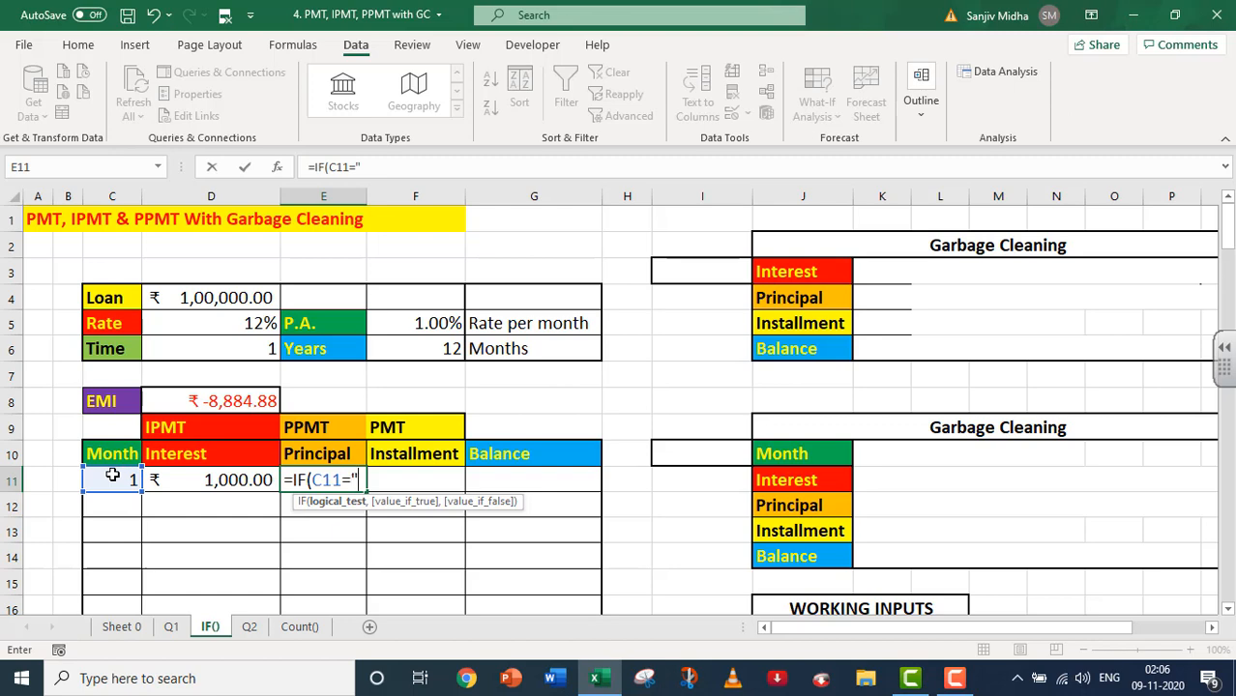
type(" \",\"")
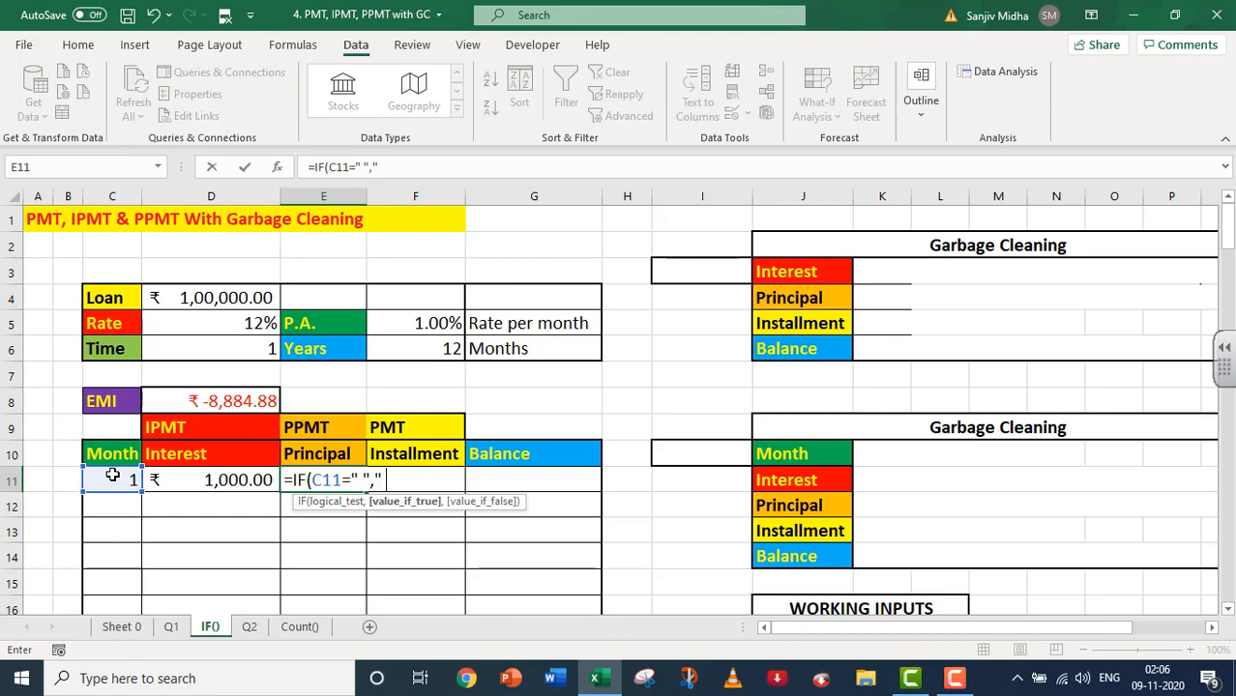
type(" \",")
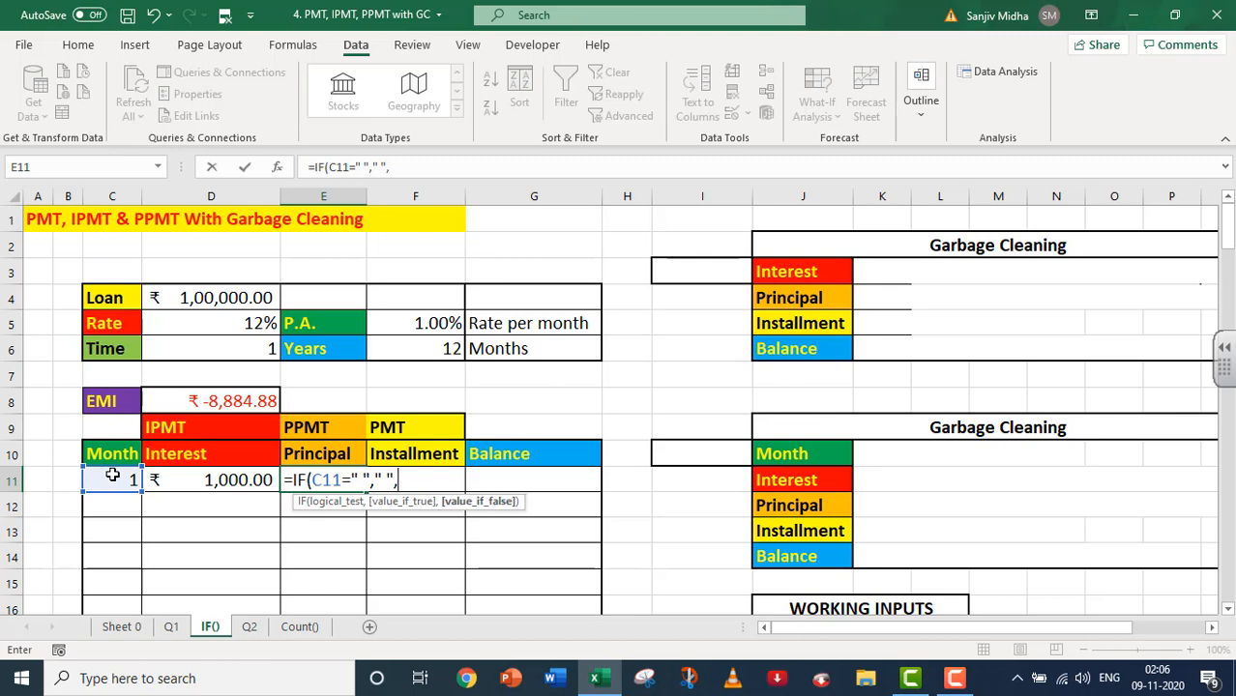
- Nest PPMT as the value-if-false in E11's formula, with absolute rate $F$5, period C11 and absolute number of periods $F$6
type("P")
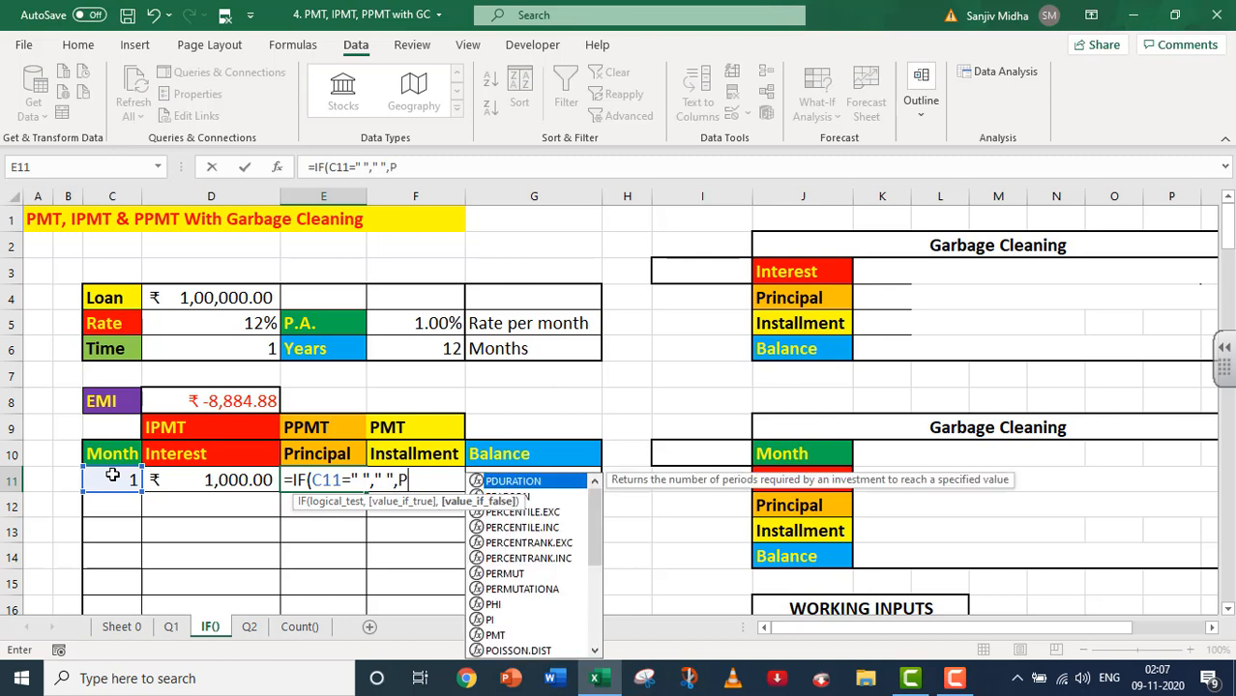
type("PMT(")
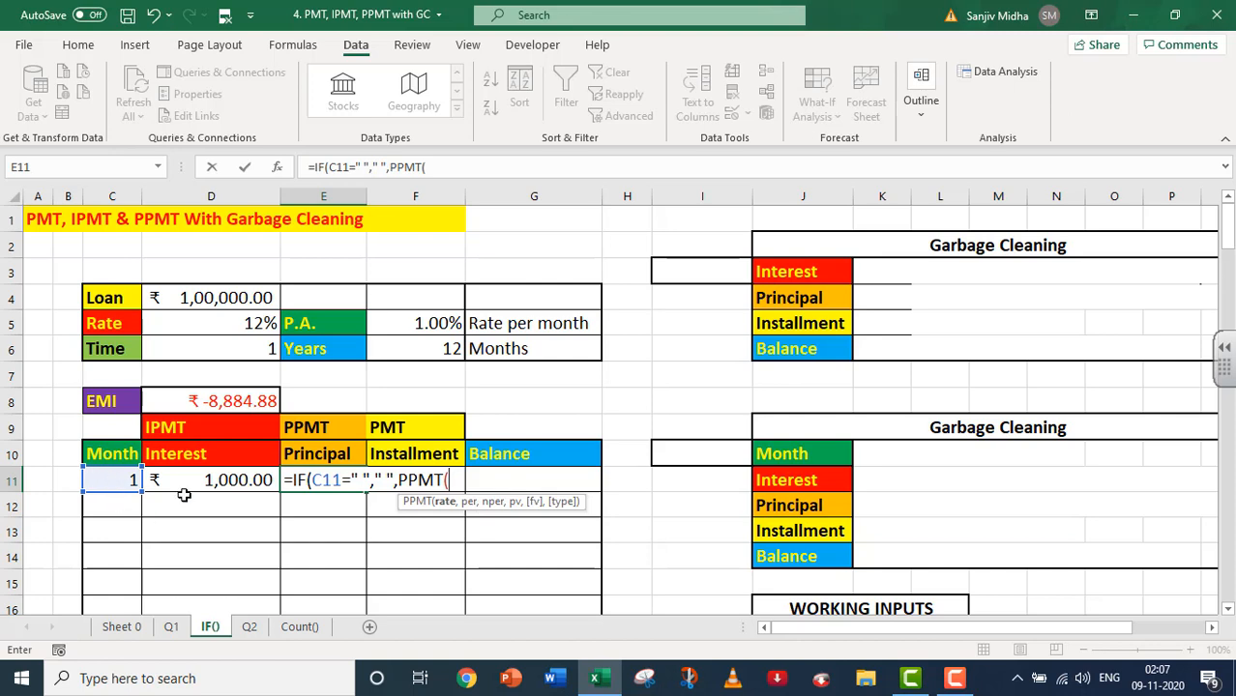
left_click(425, 329)
key("F4")
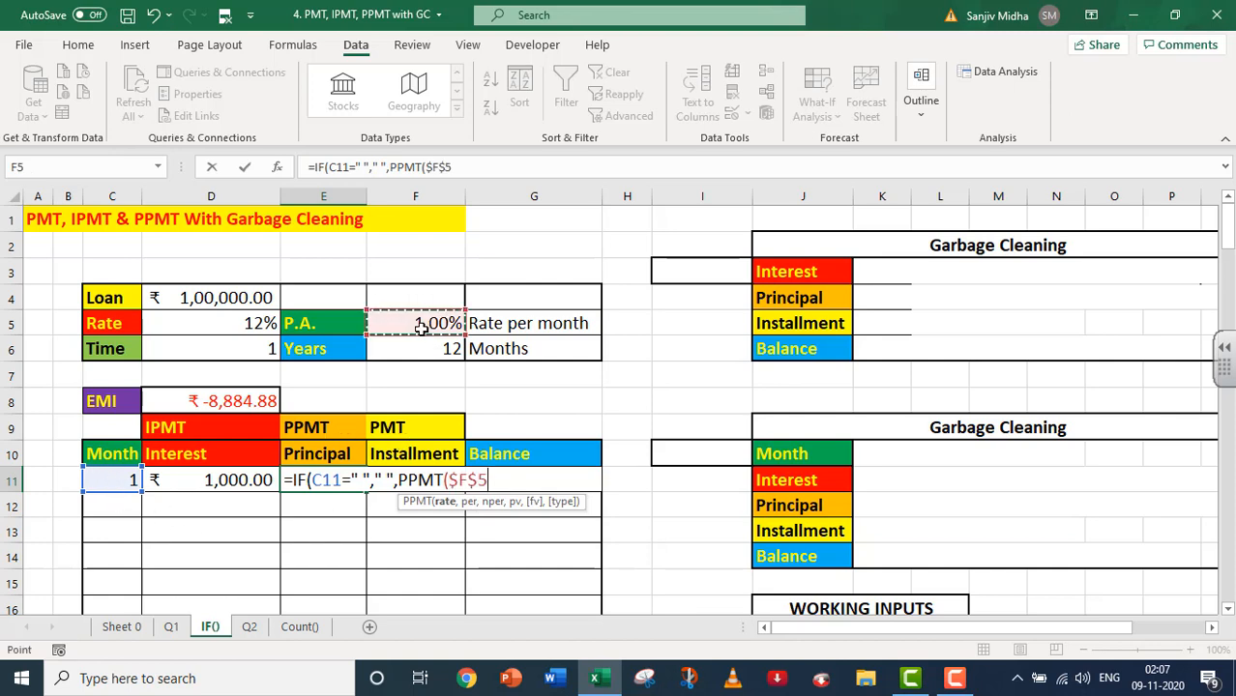
type(",")
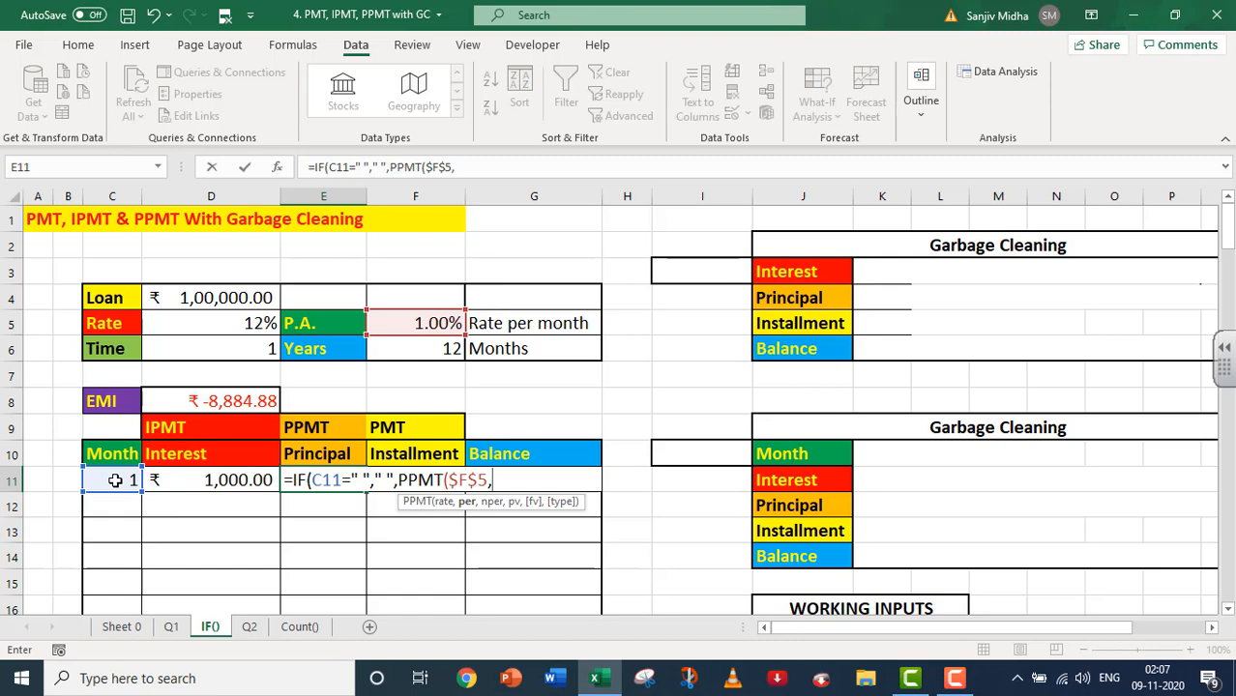
left_click(115, 480)
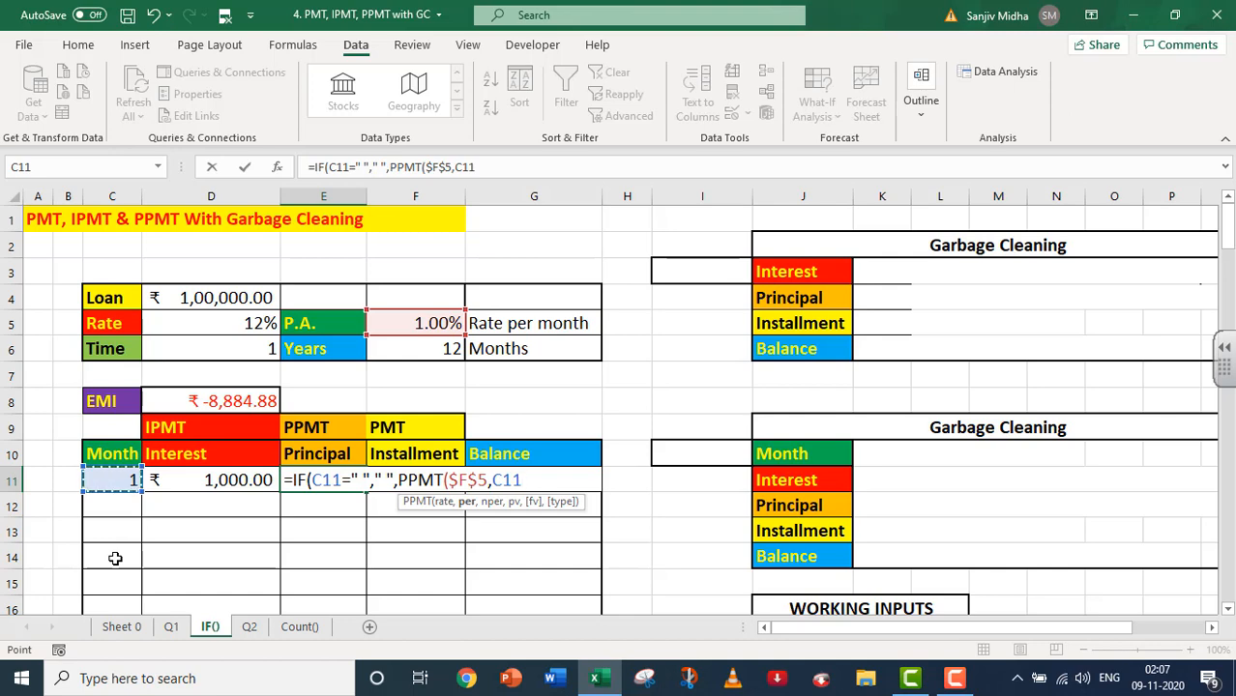
type(",")
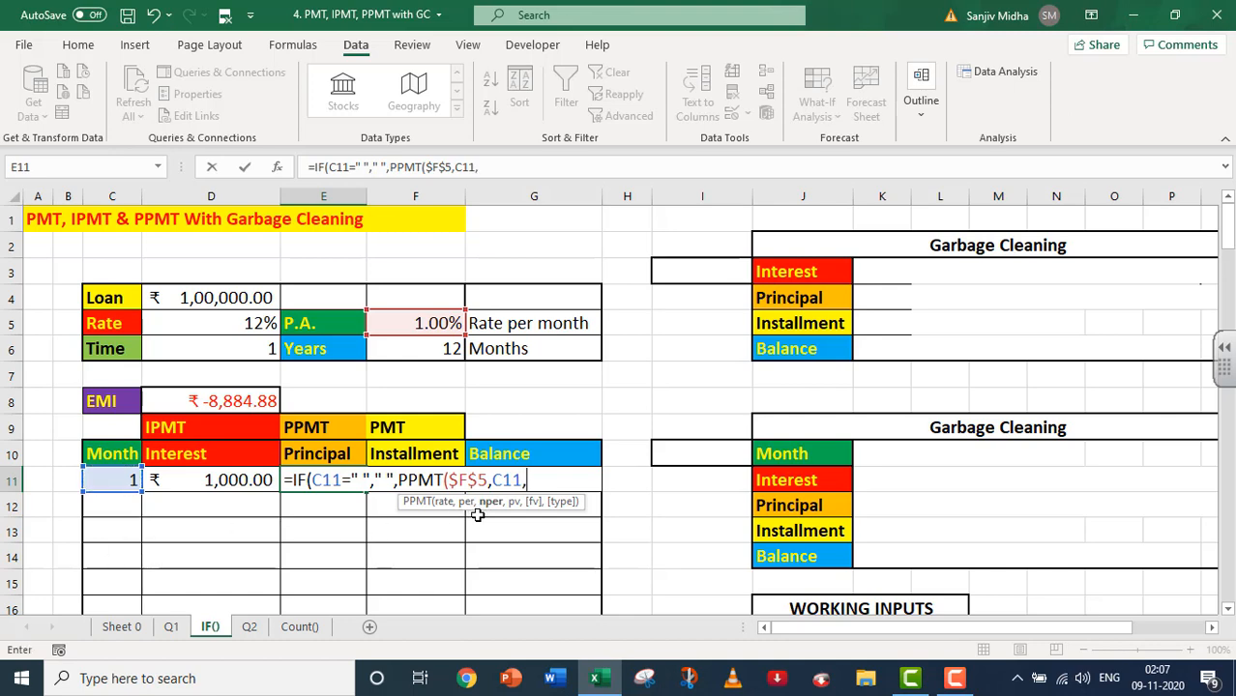
left_click(437, 348)
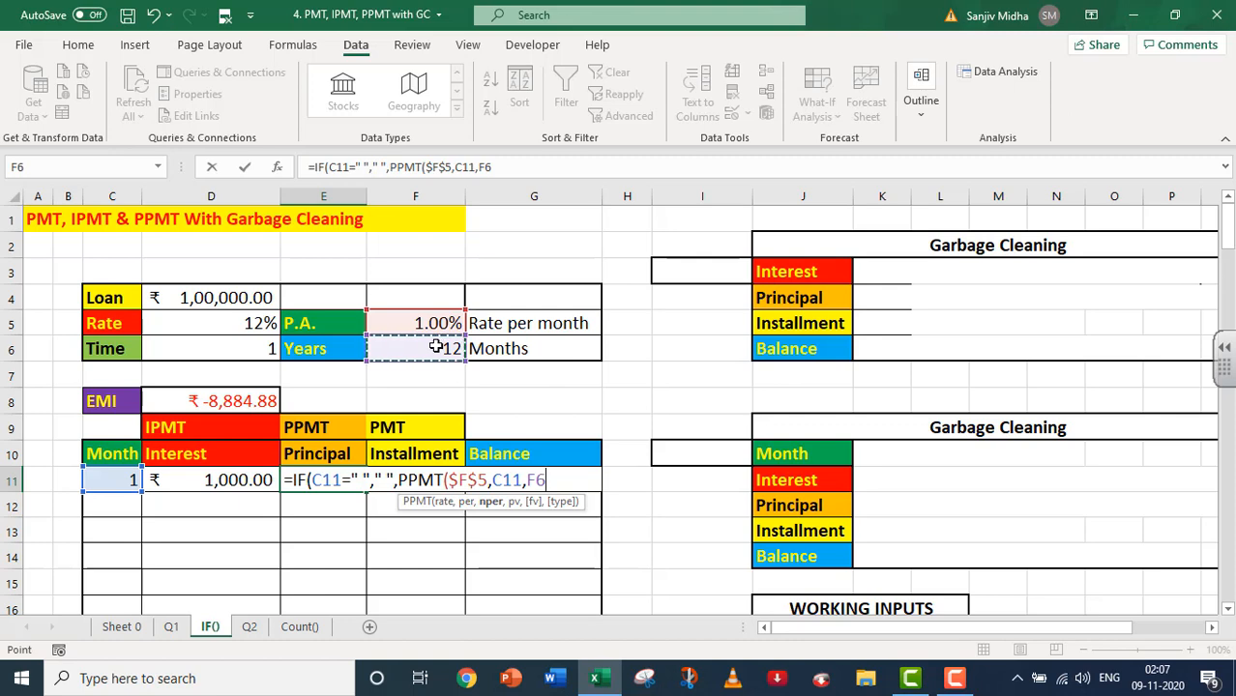
key("F4")
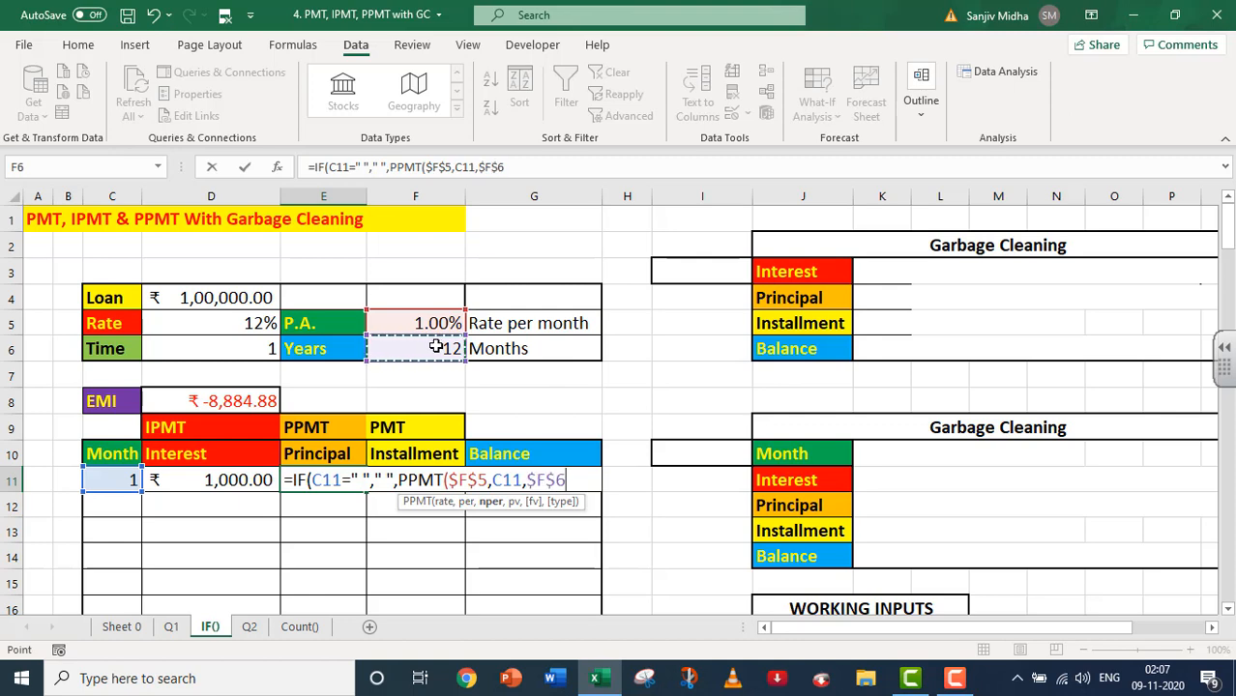
type(",")
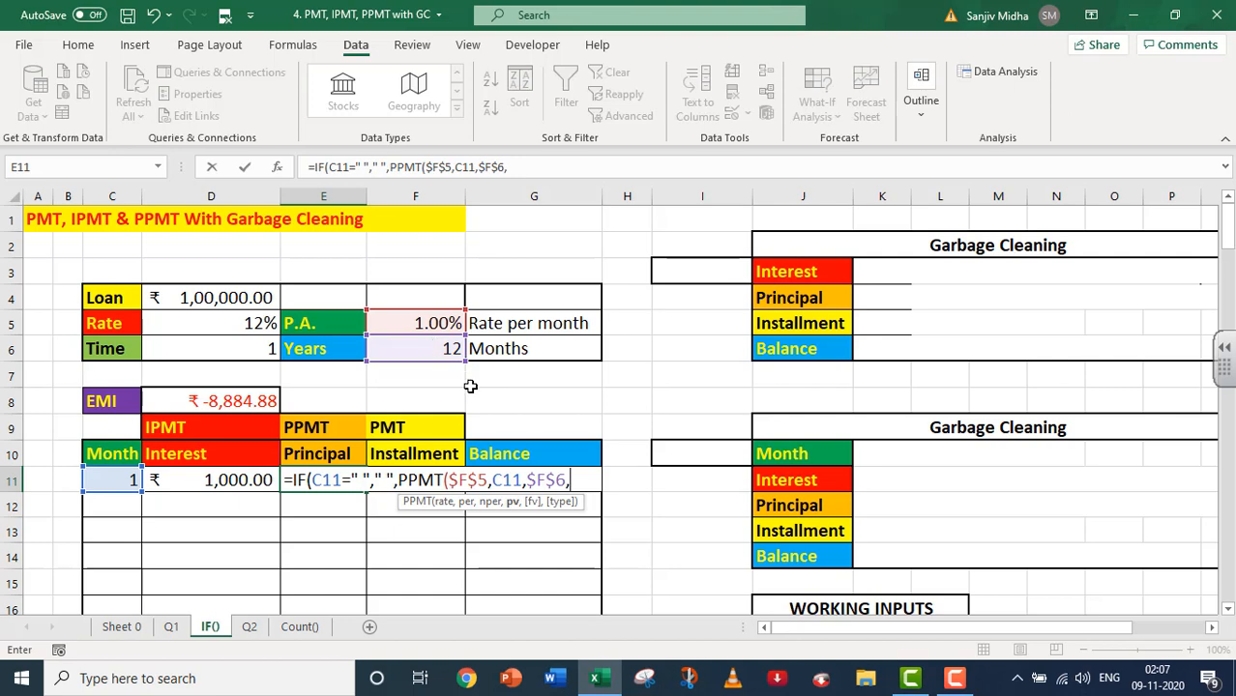
- Complete E11's PPMT formula with present value -$D$4, future value 0 and type 0, and widen column E to fit the amount
type("-")
left_click(206, 298)
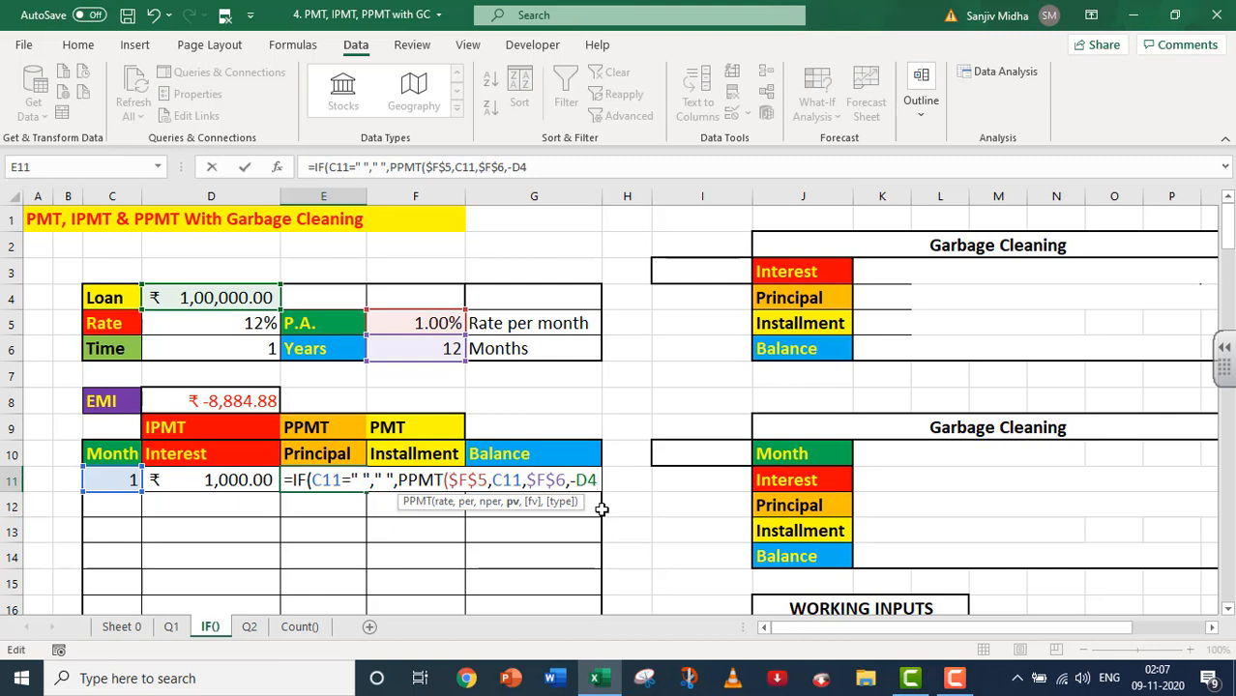
key("F4")
type(",")
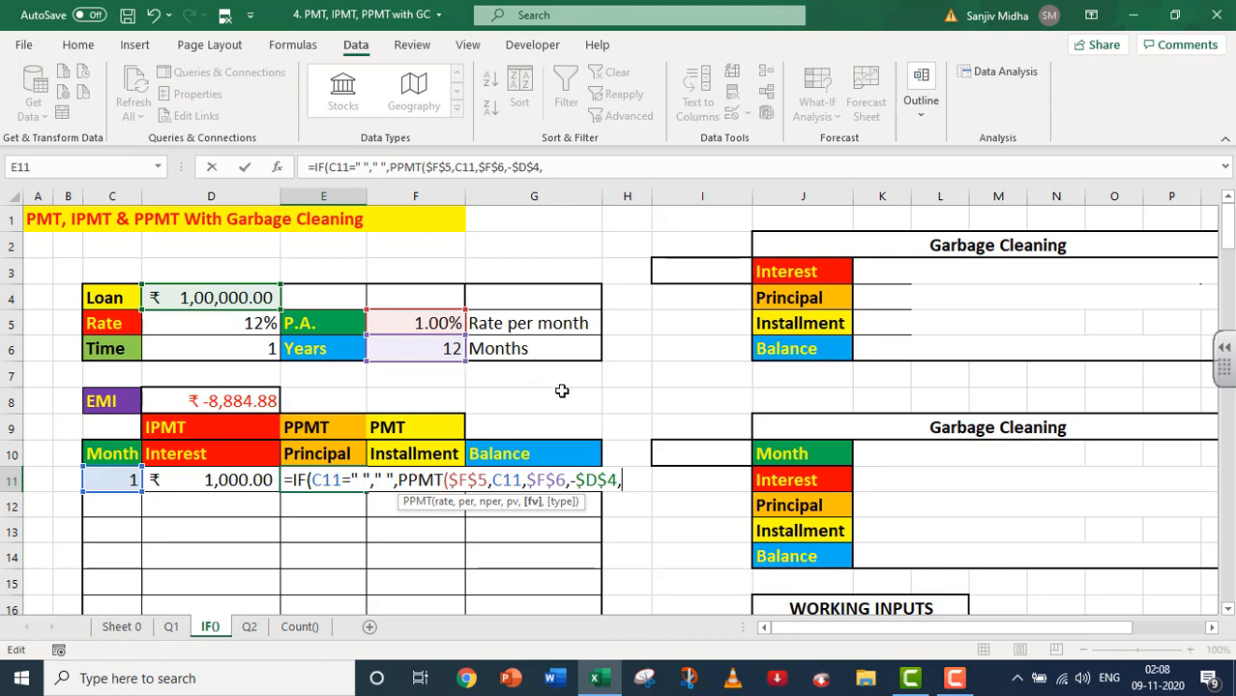
type("0,")
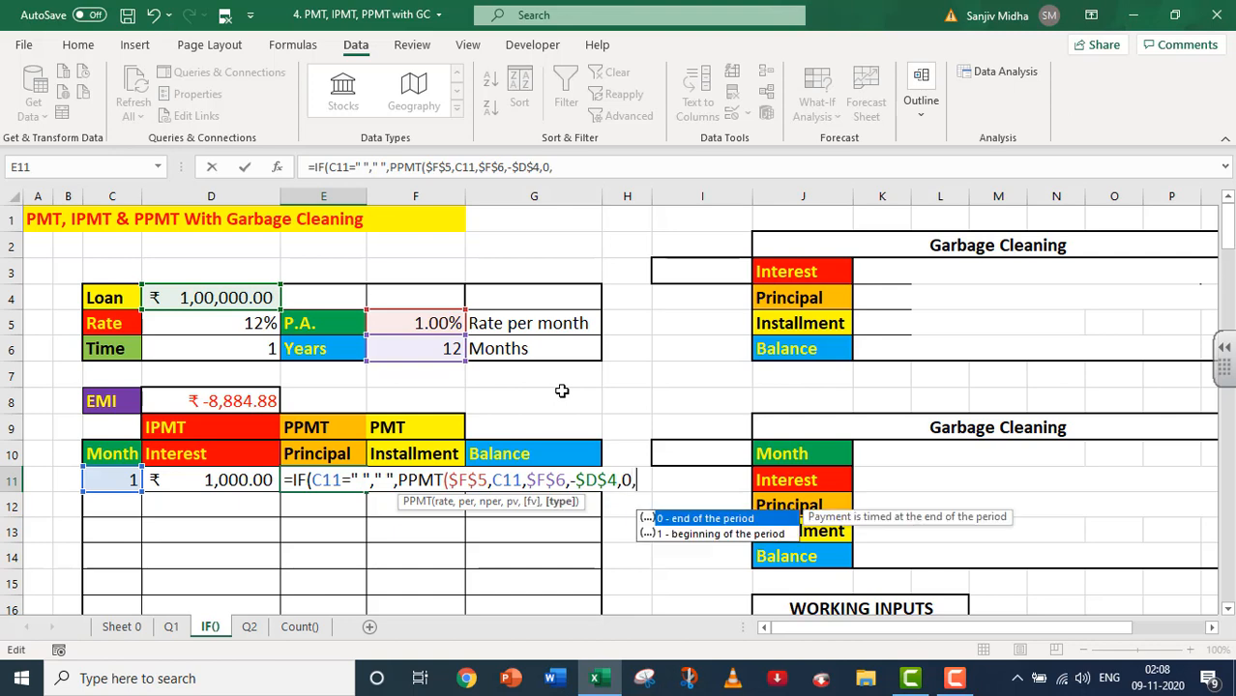
double_click(707, 520)
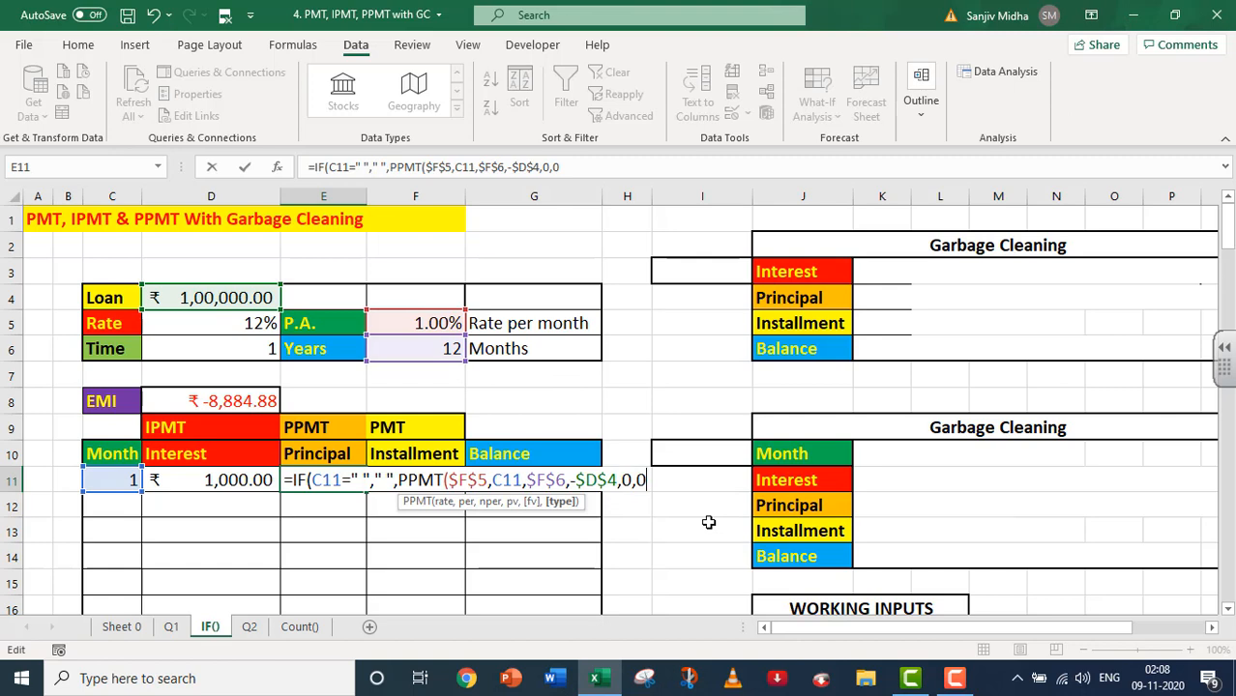
type("))")
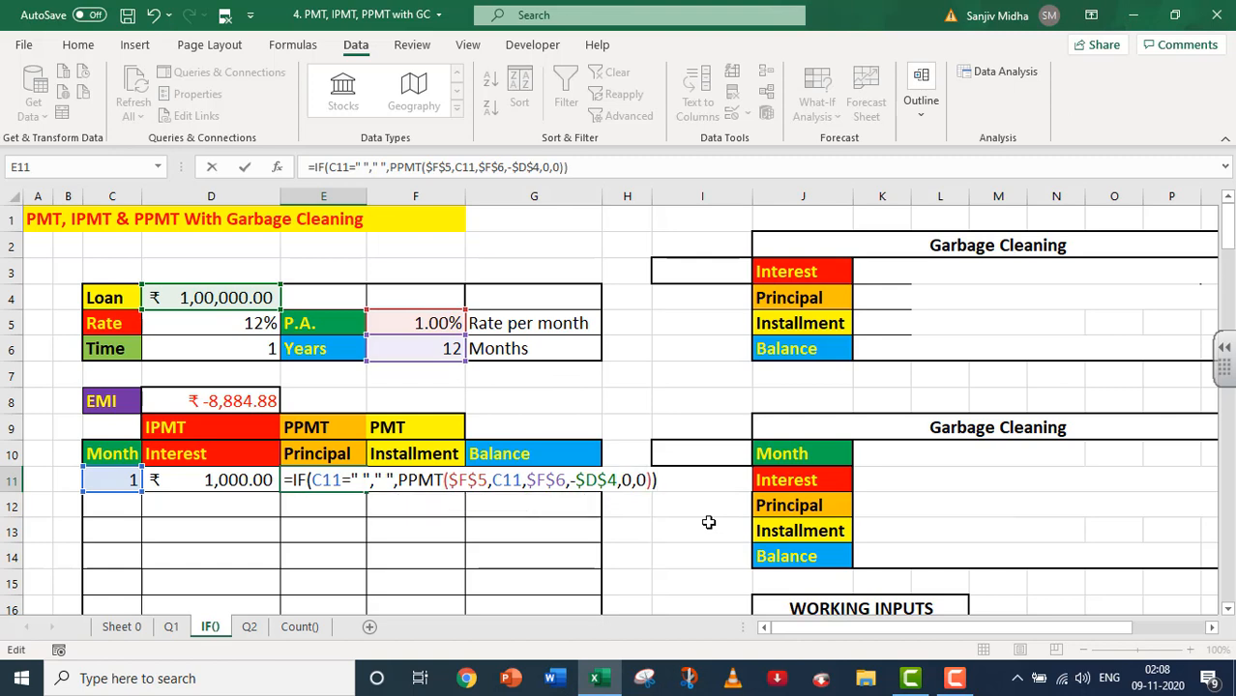
key("Return")
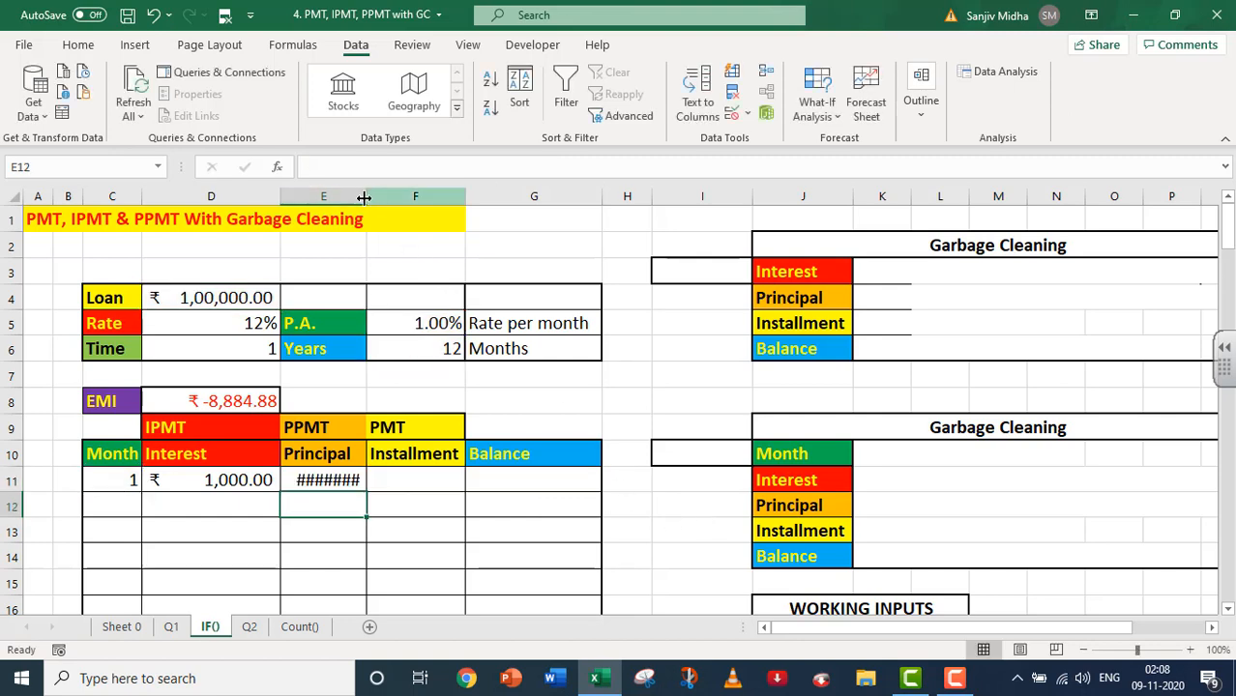
left_click_drag(361, 198, 393, 201)
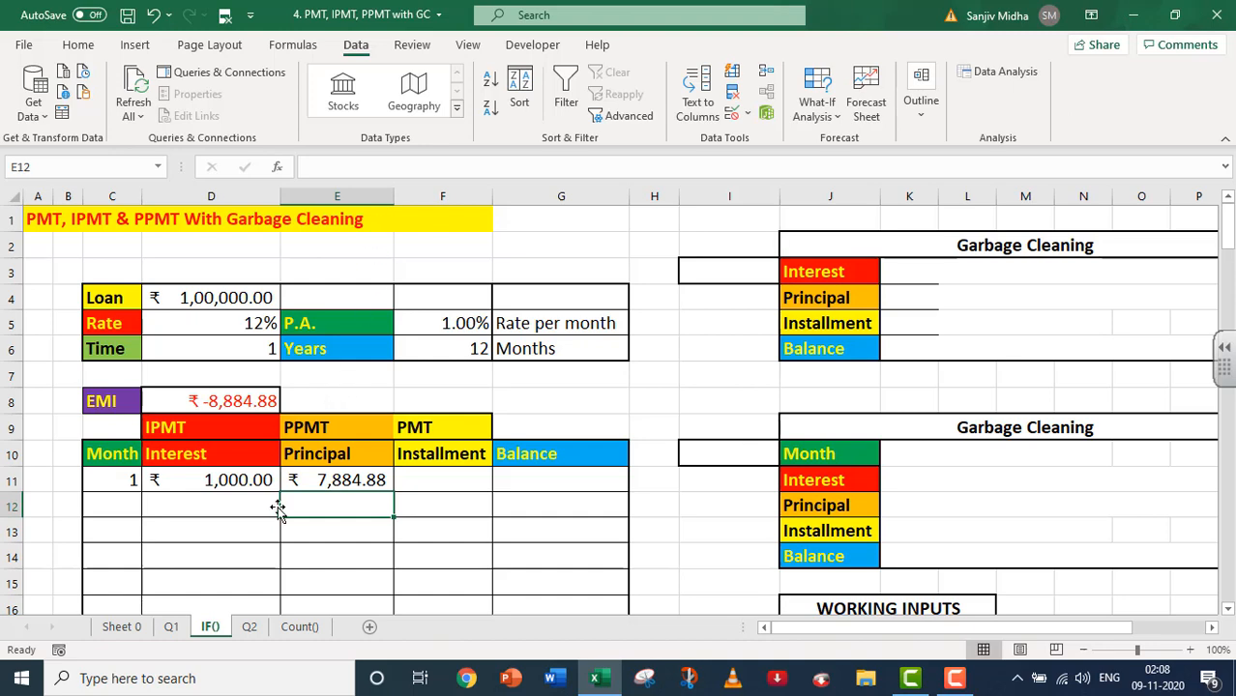
- Calculate the first month's Installment in F11 with =IF(C11=" "," ",D11+E11)
double_click(418, 481)
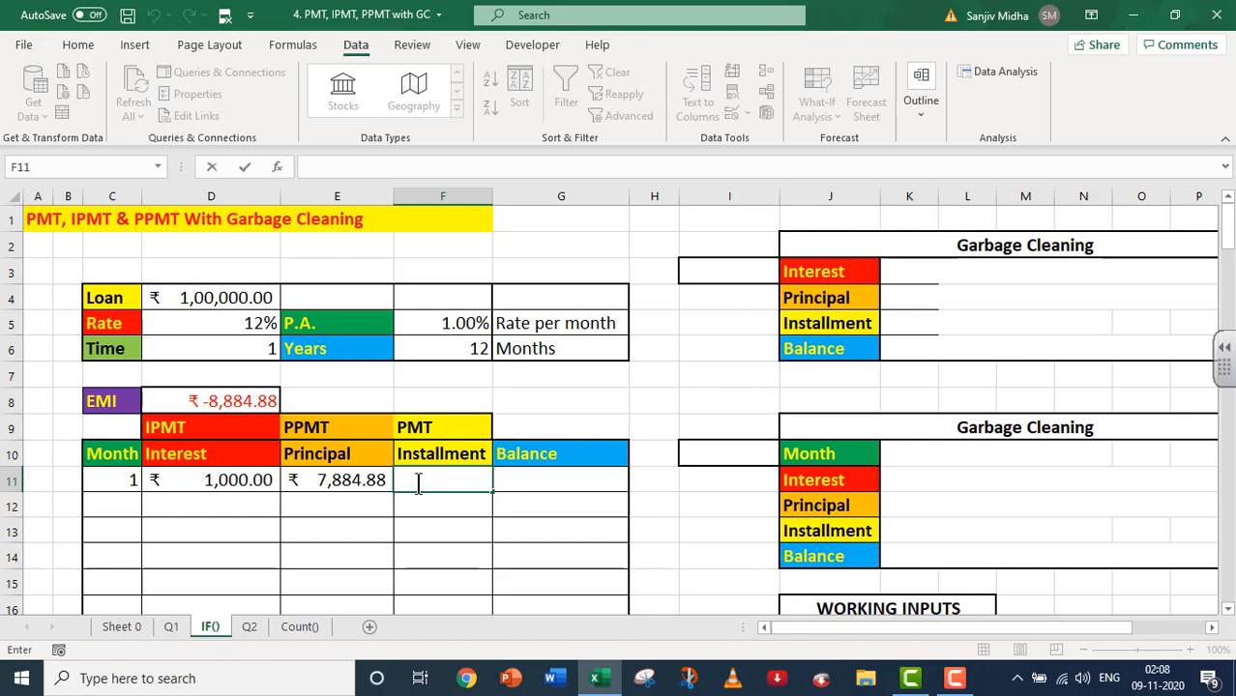
type("=IF(")
left_click(114, 480)
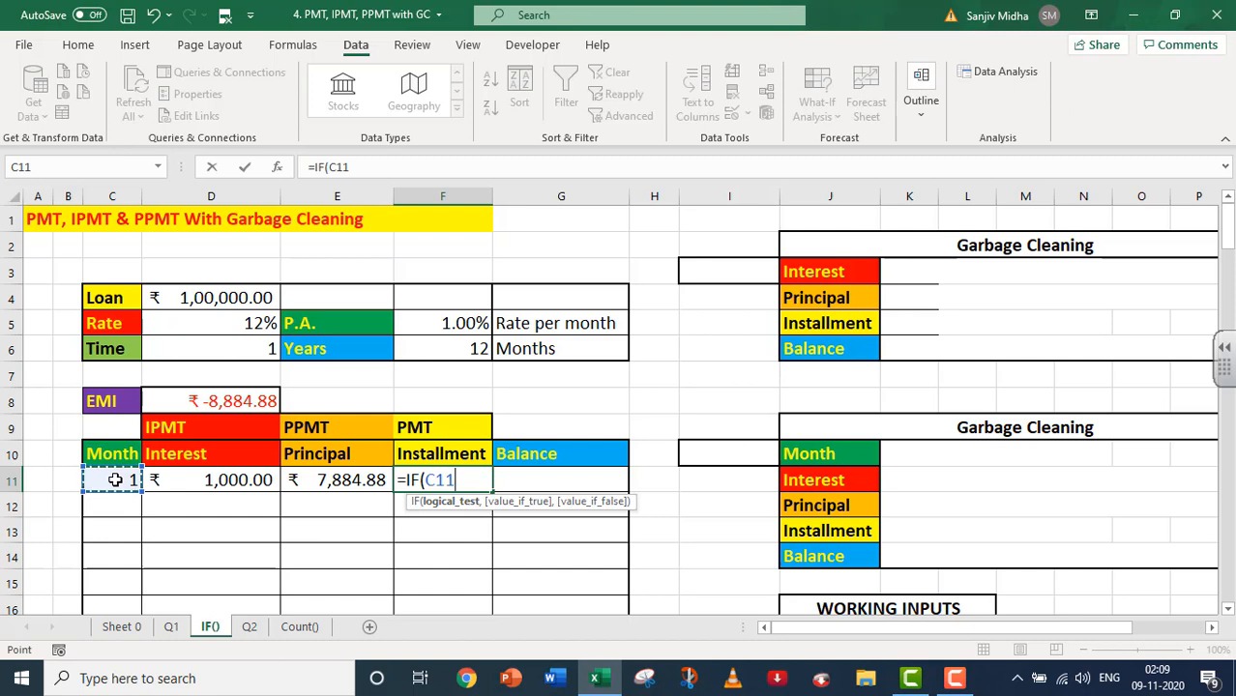
type("=\"")
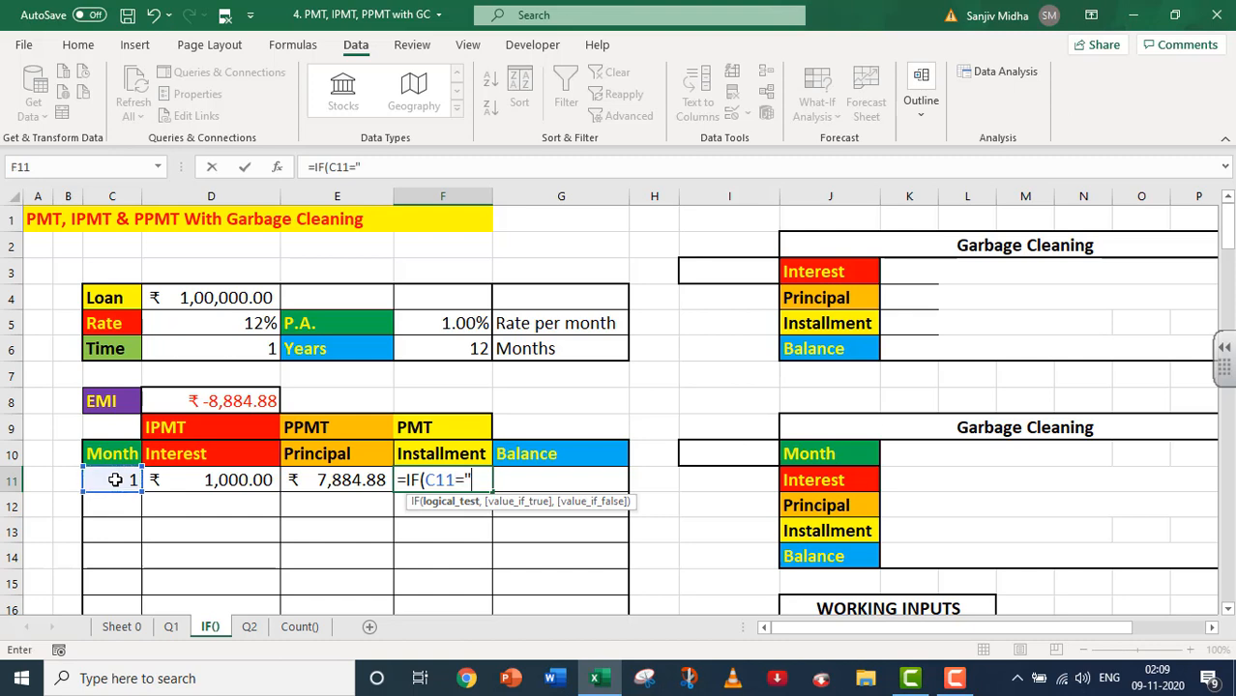
type(" \",")
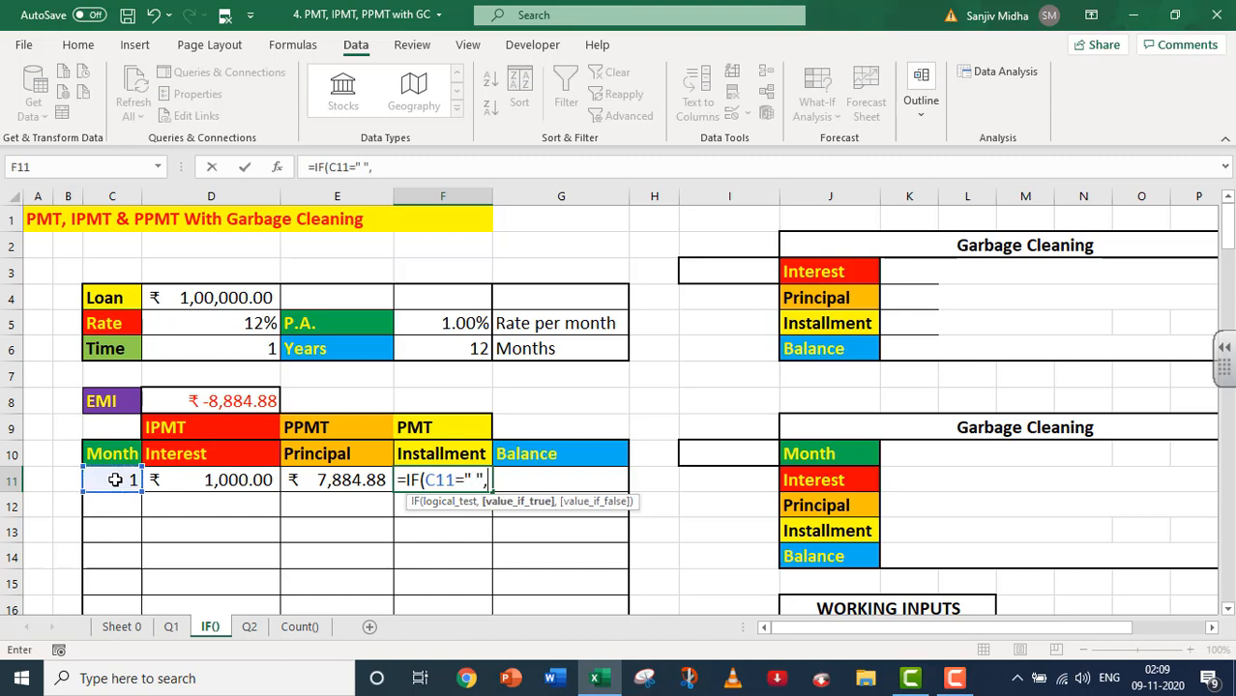
type("\" \",")
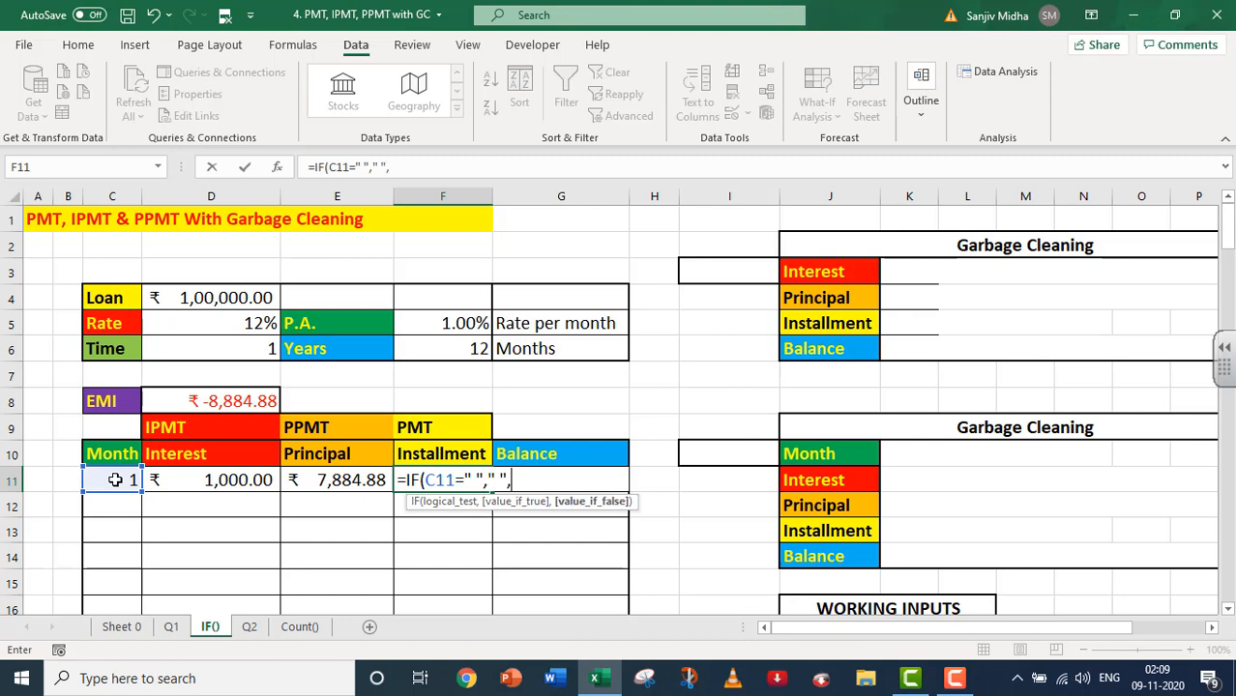
left_click(255, 471)
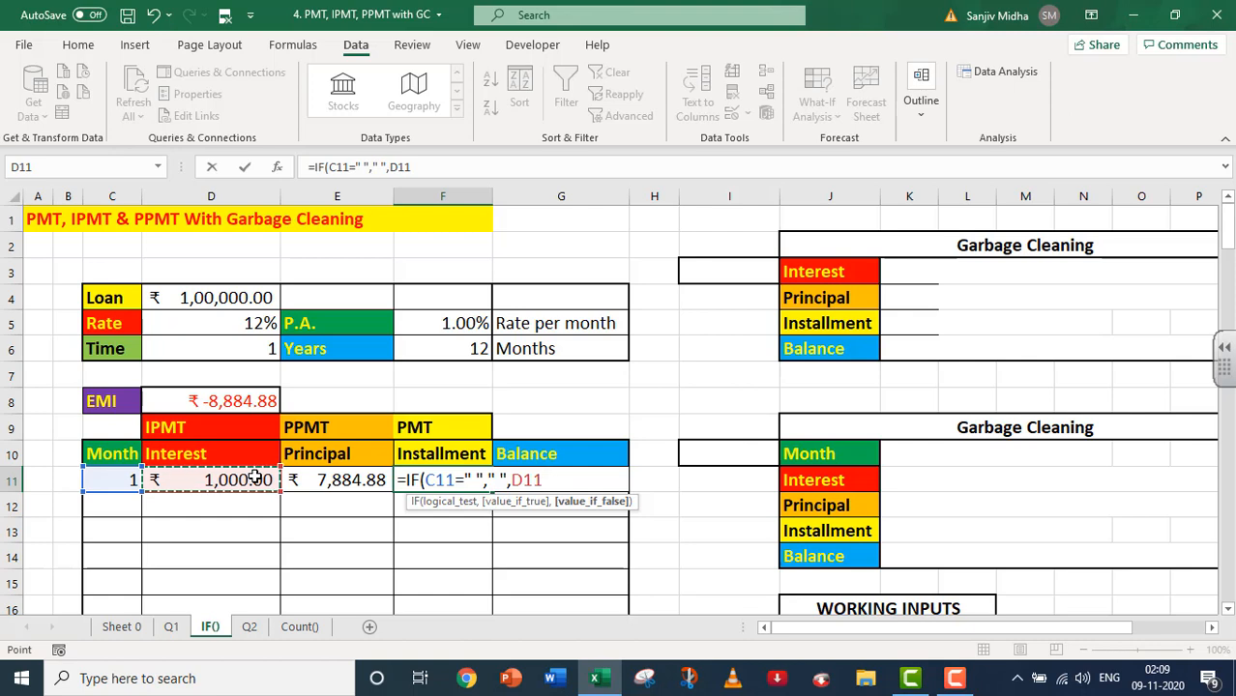
type("+")
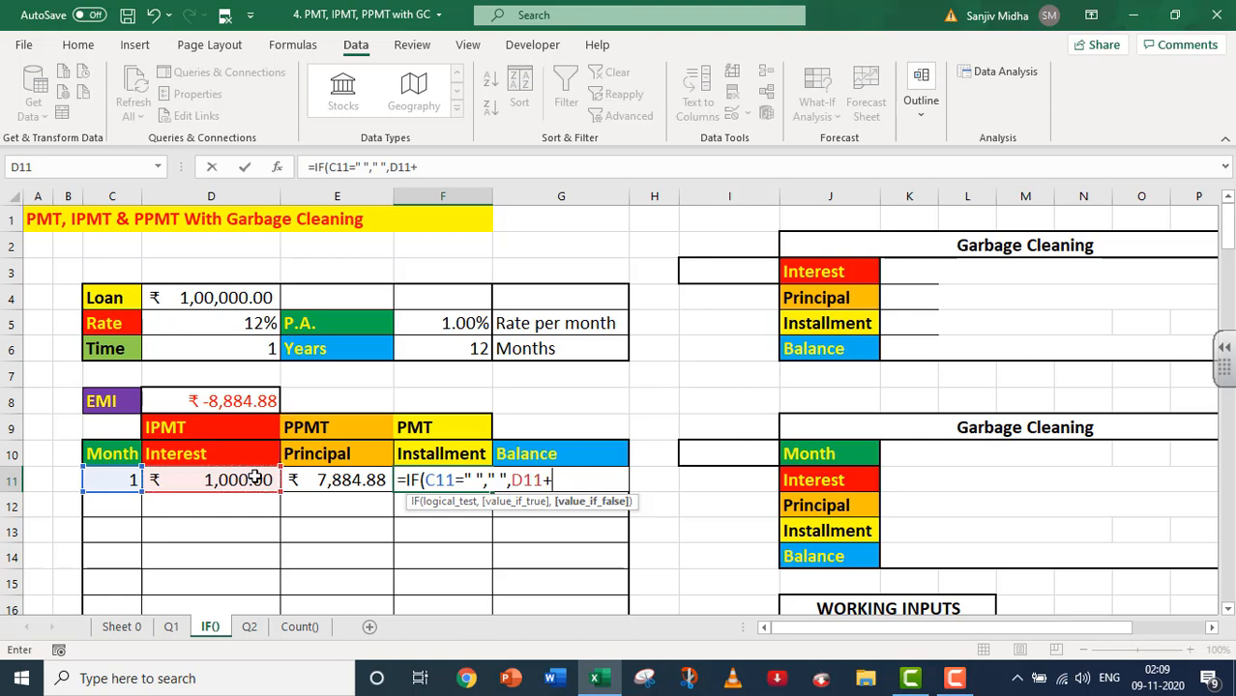
left_click(335, 481)
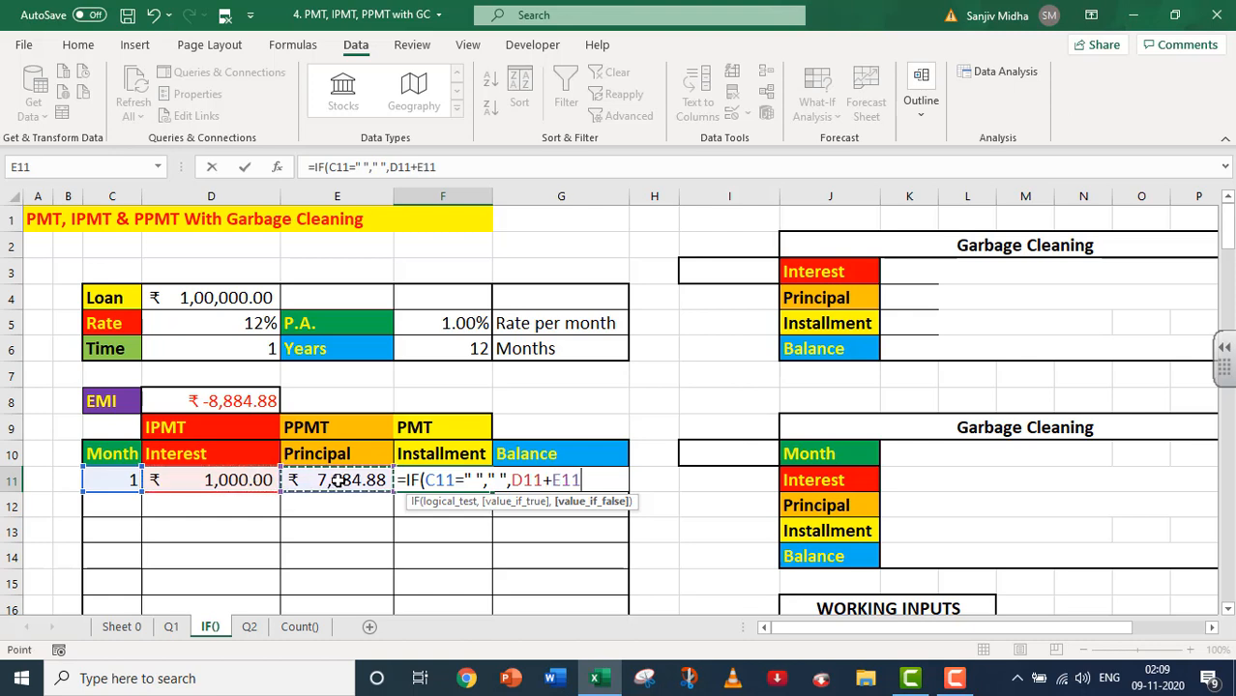
type(")")
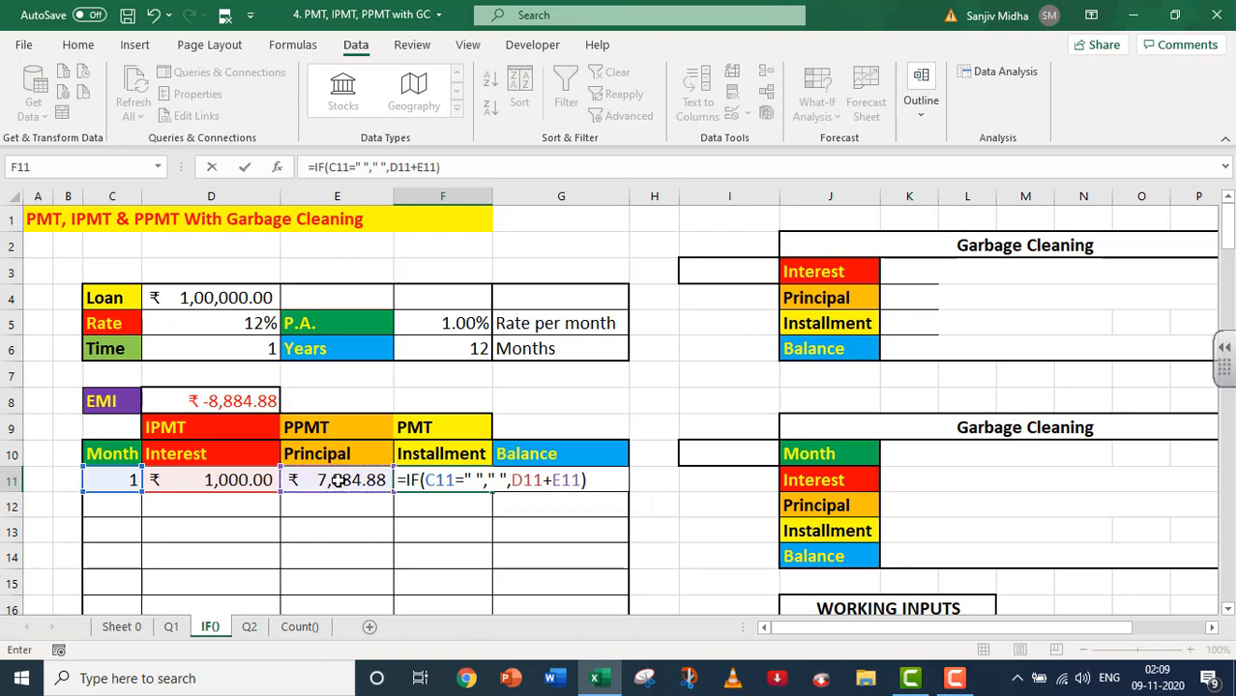
key("Return")
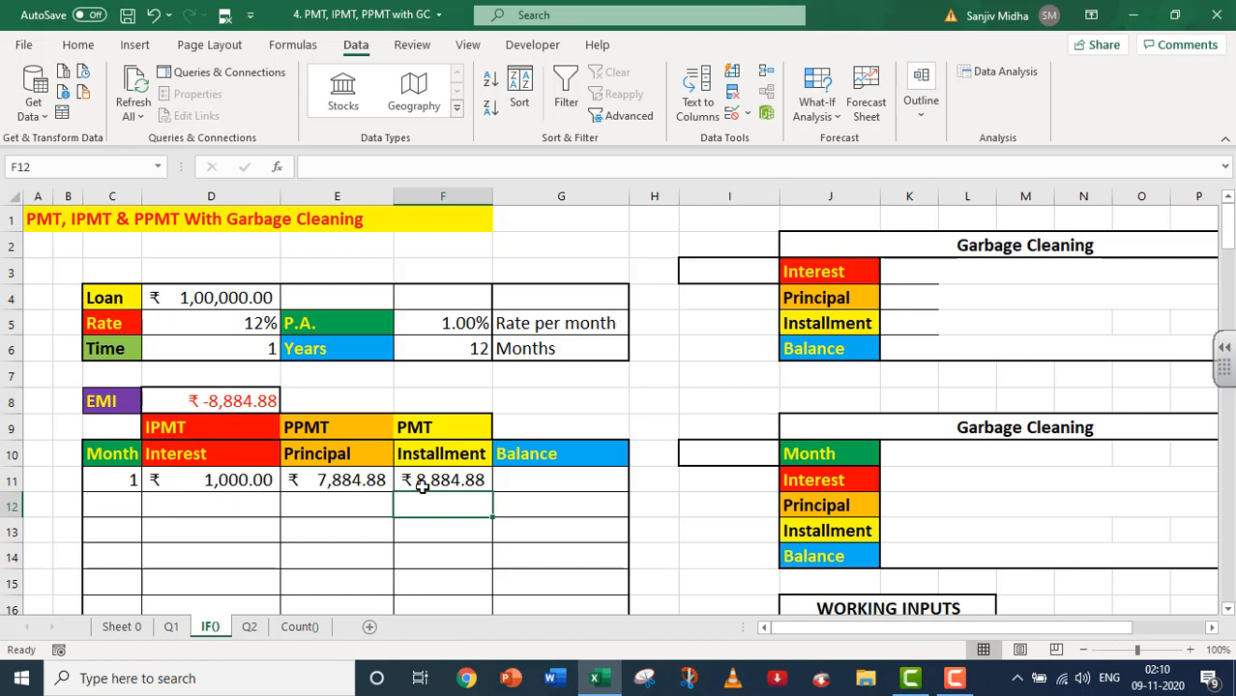
- Begin the first month's Balance formula in G11 with =IF(C11=" "," ",
left_click(520, 480)
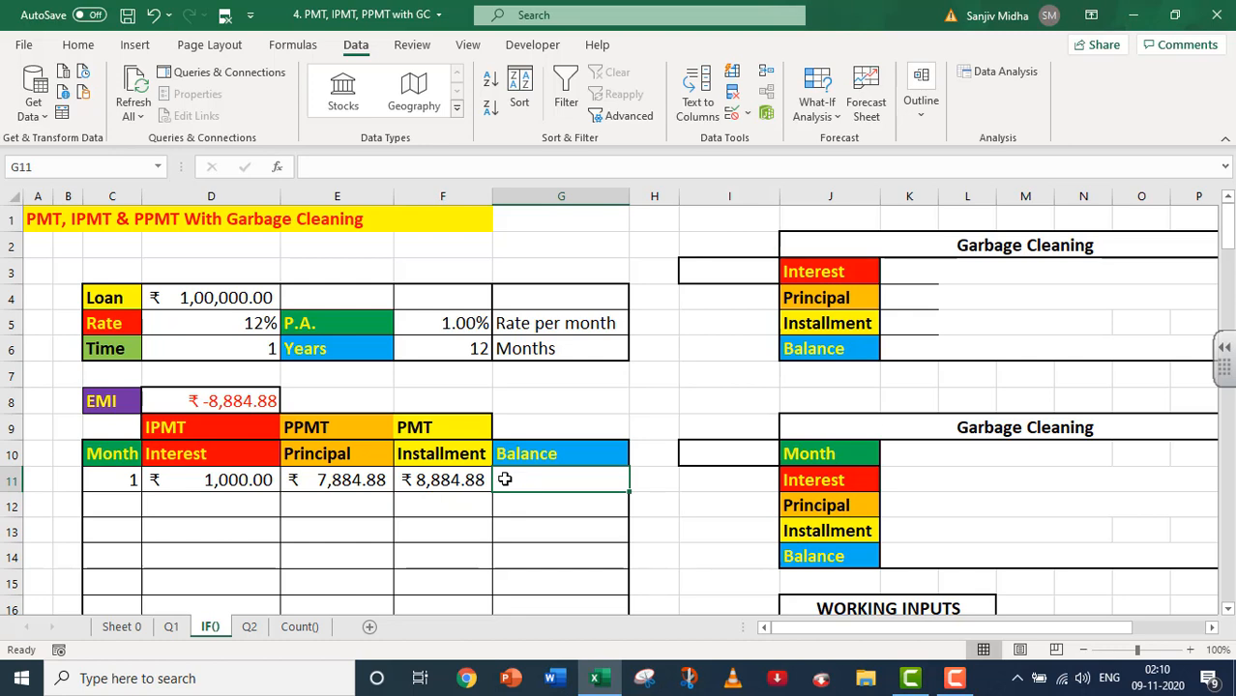
type("=")
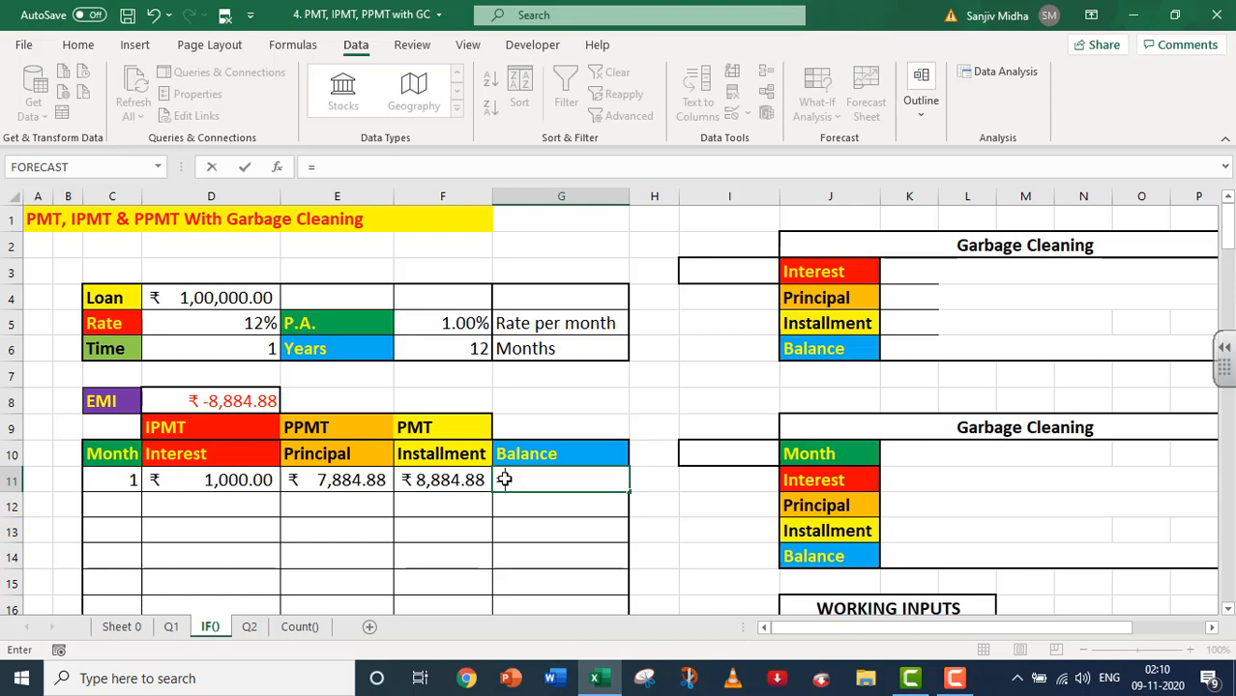
type("I")
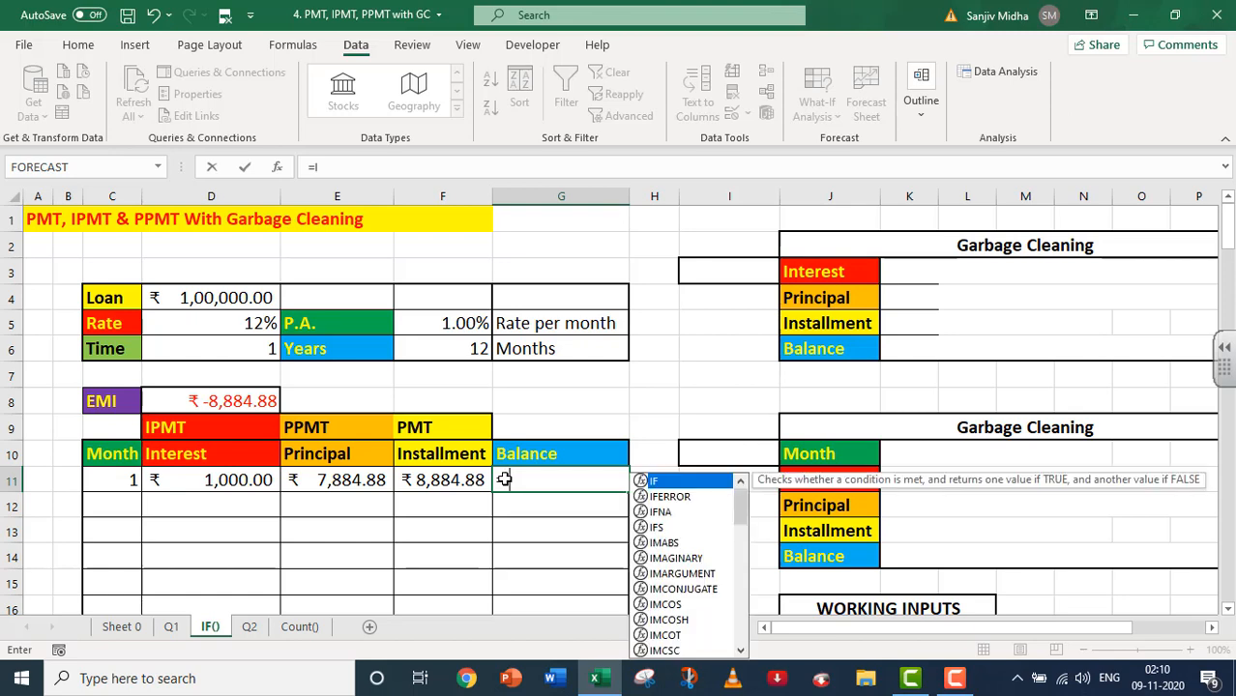
type("F(")
left_click(121, 480)
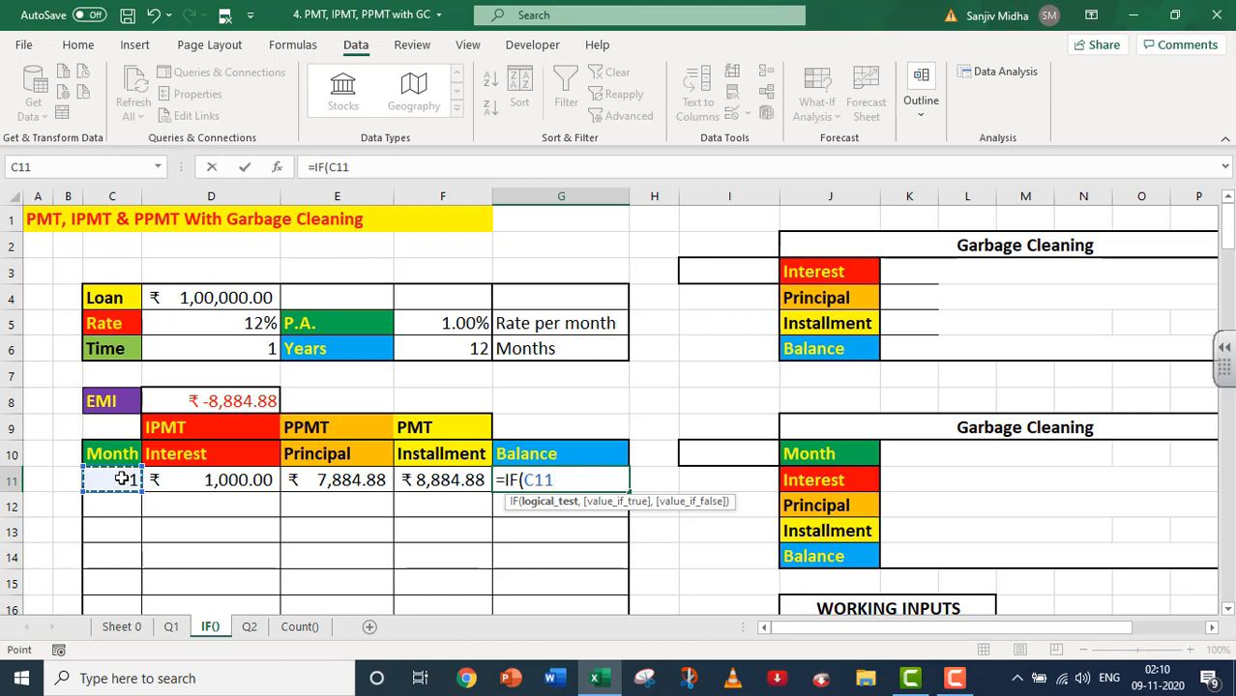
type("=\" \"")
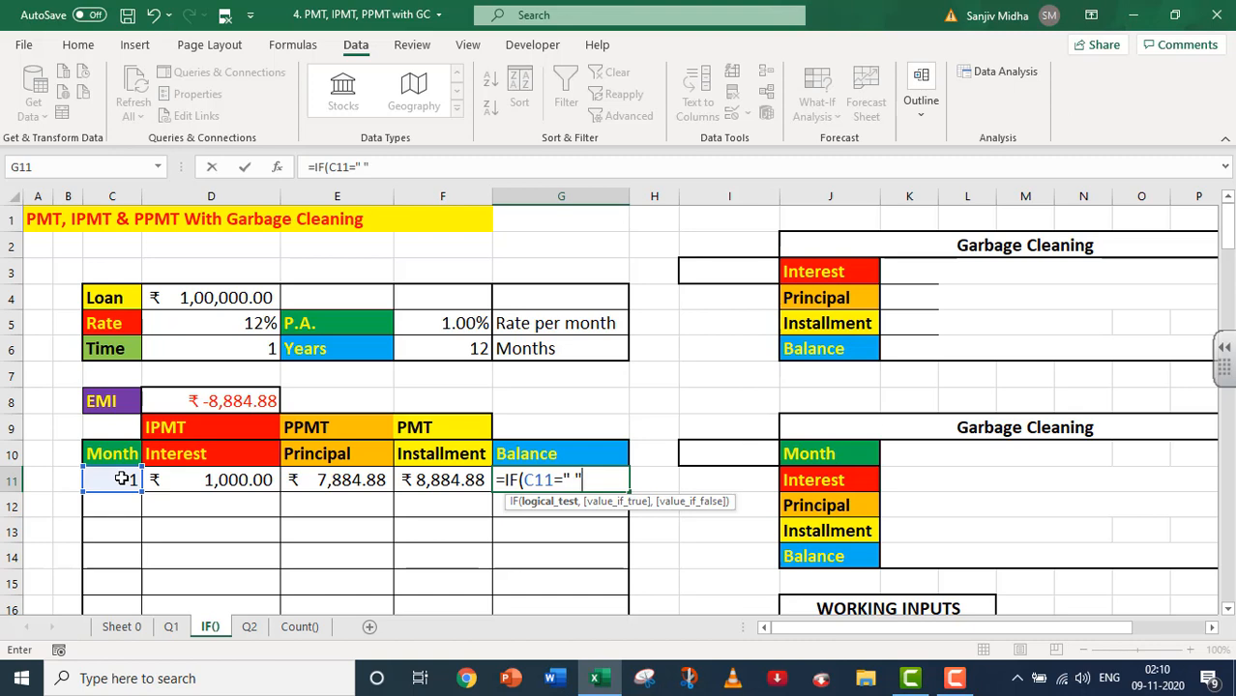
type(",\"")
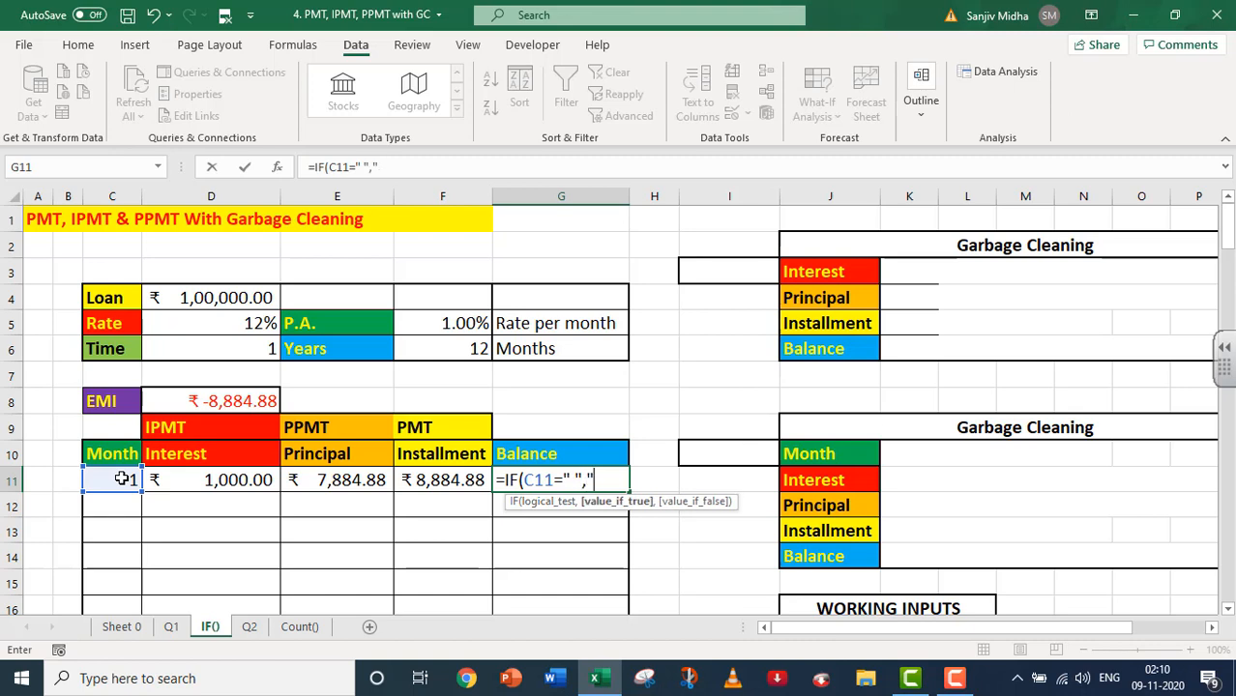
type(" \",")
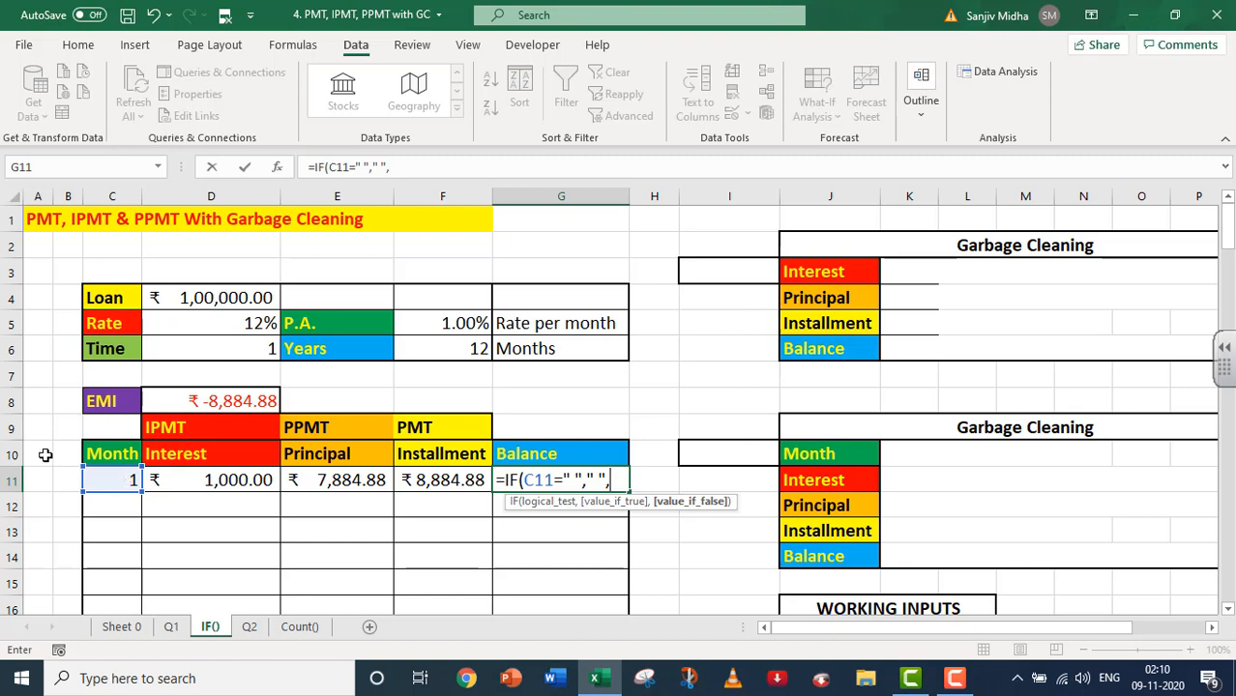
- Start the value-if-false of G11's formula as the absolute loan amount minus a sum, $D$4-SUM(
left_click(215, 299)
key("F4")
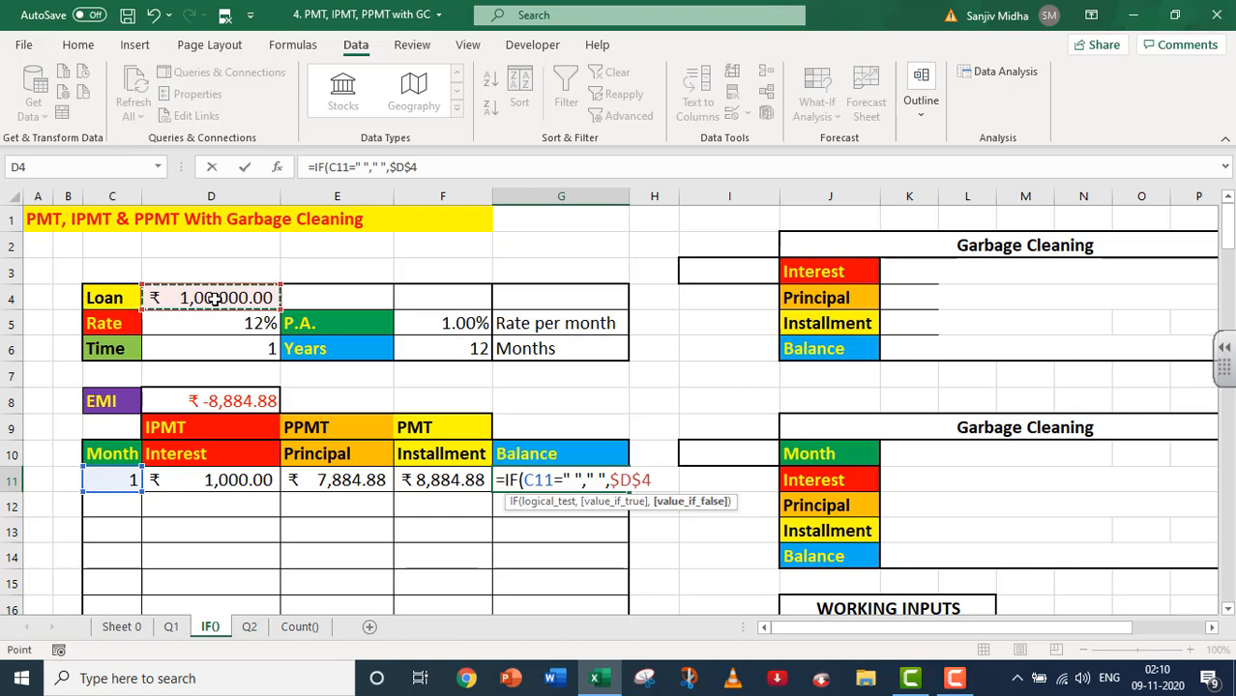
type("-SUM")
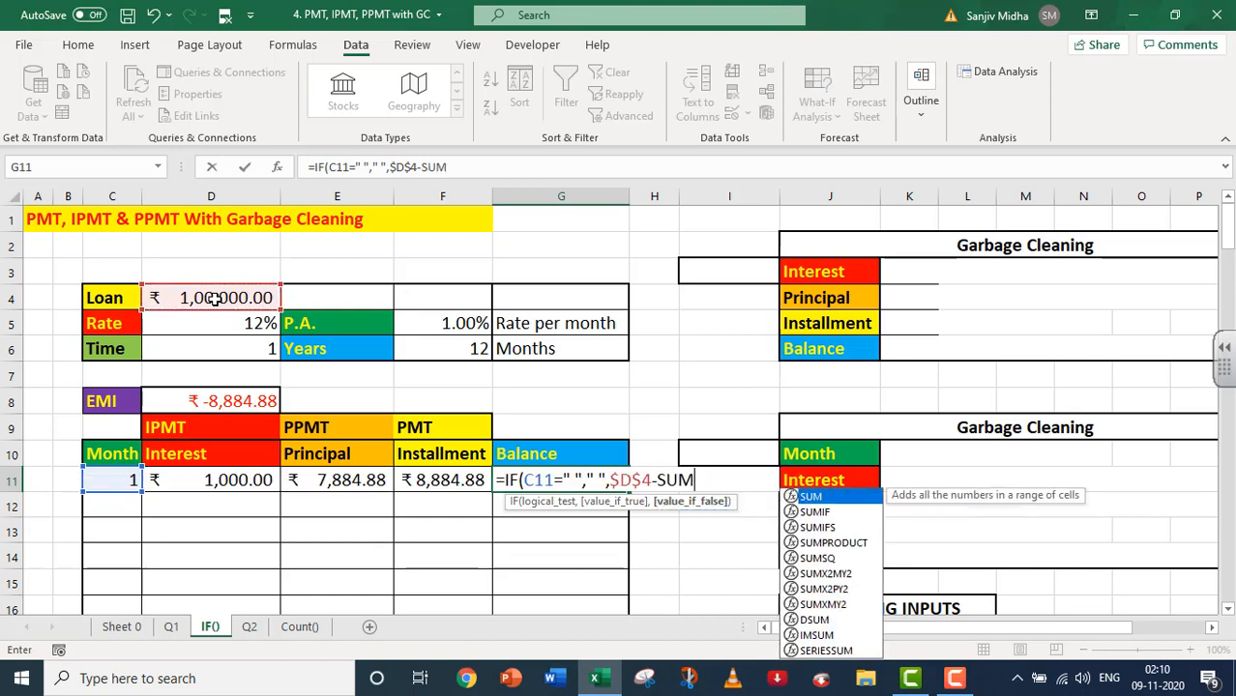
type("(")
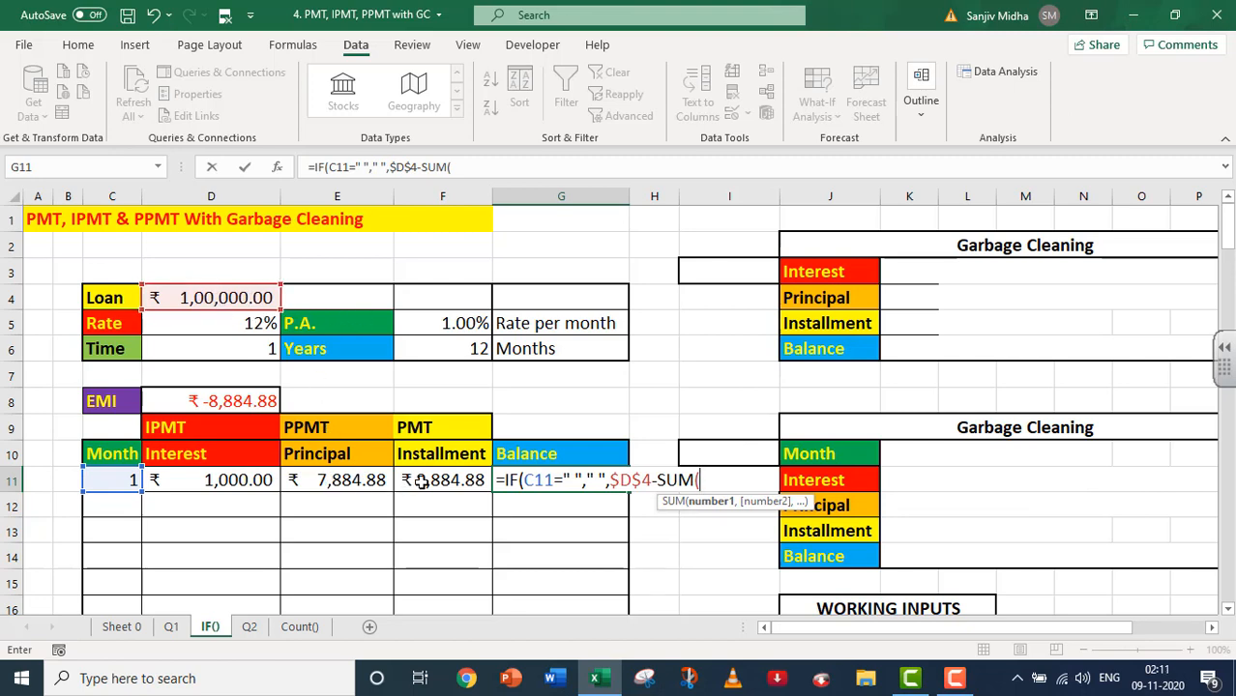
- Complete G11's balance formula by summing the principal over the expanding range $E$11:E11, with only its first reference absolute
left_click(338, 481)
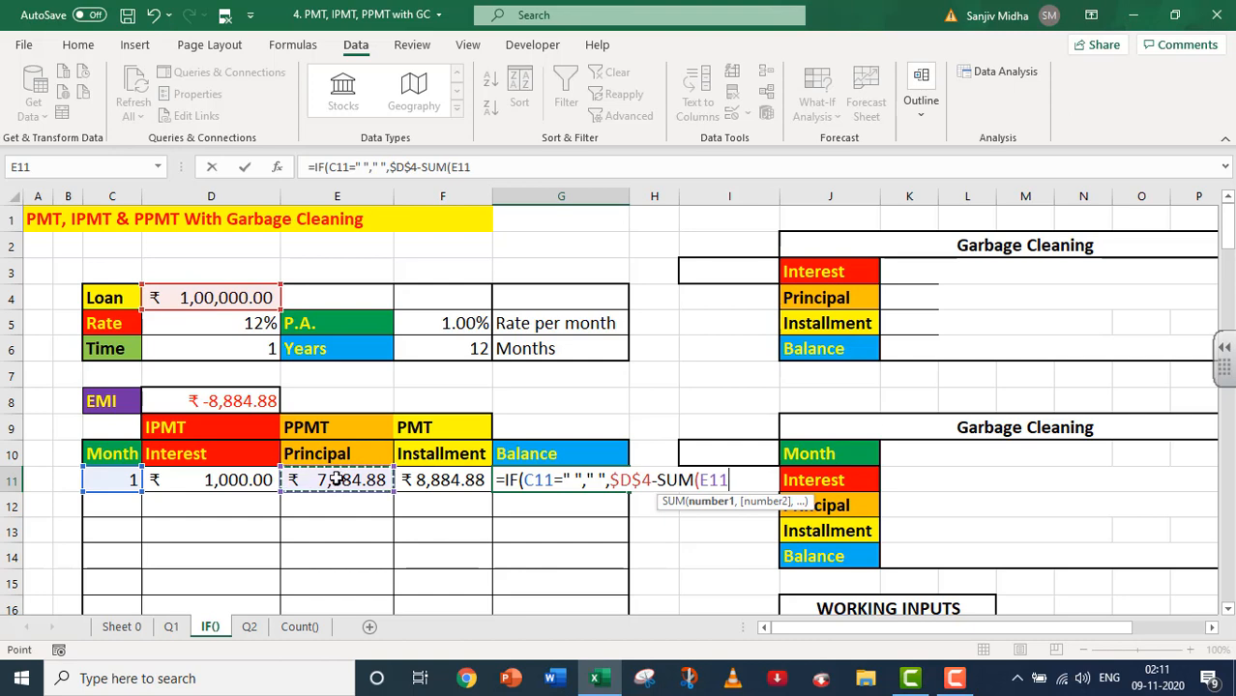
key("F8")
left_click(723, 479)
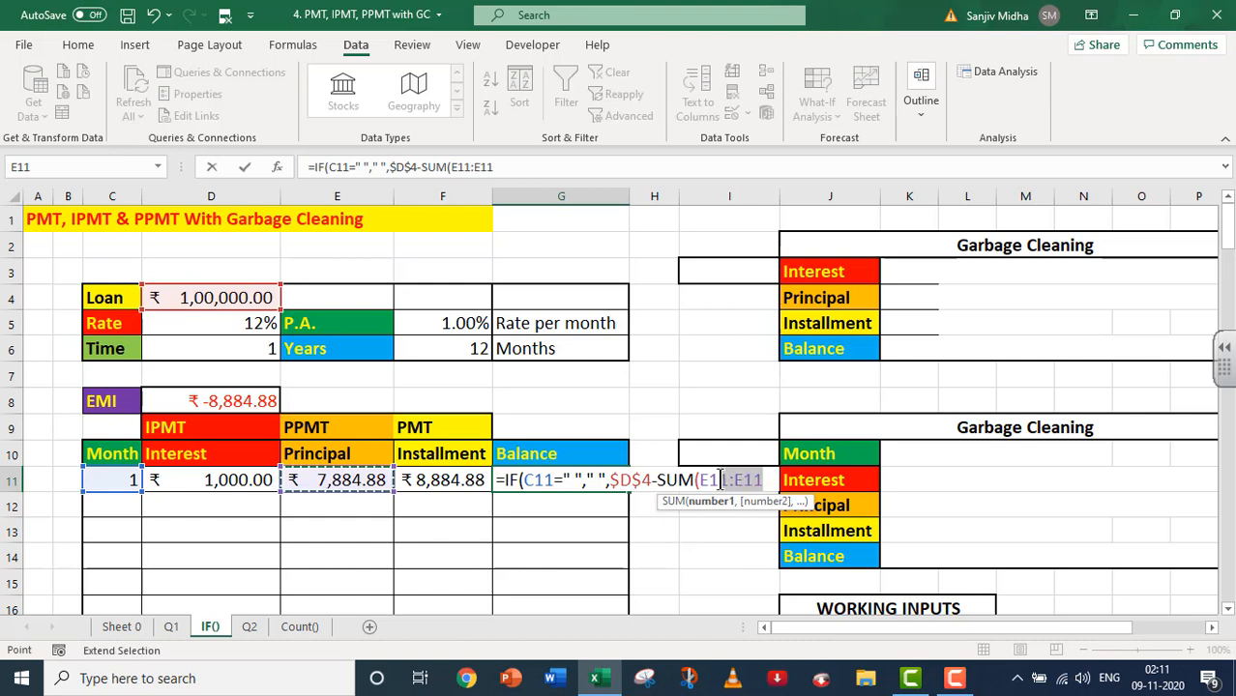
left_click_drag(702, 480, 727, 480)
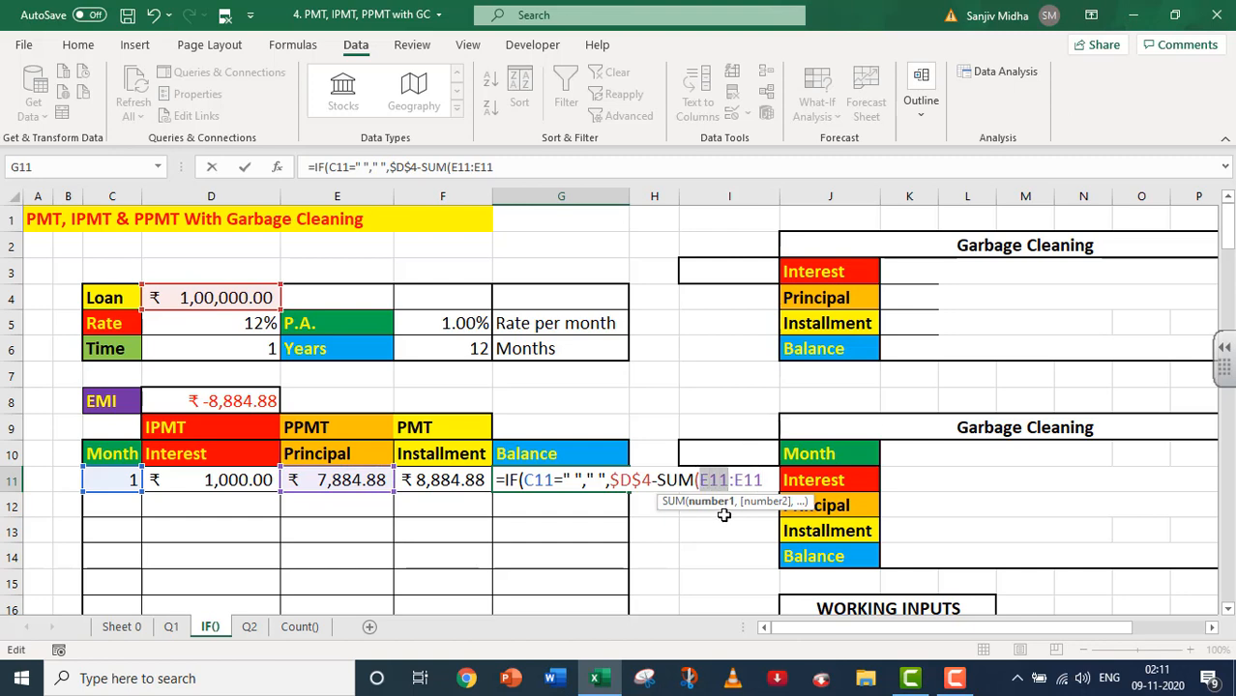
key("F4")
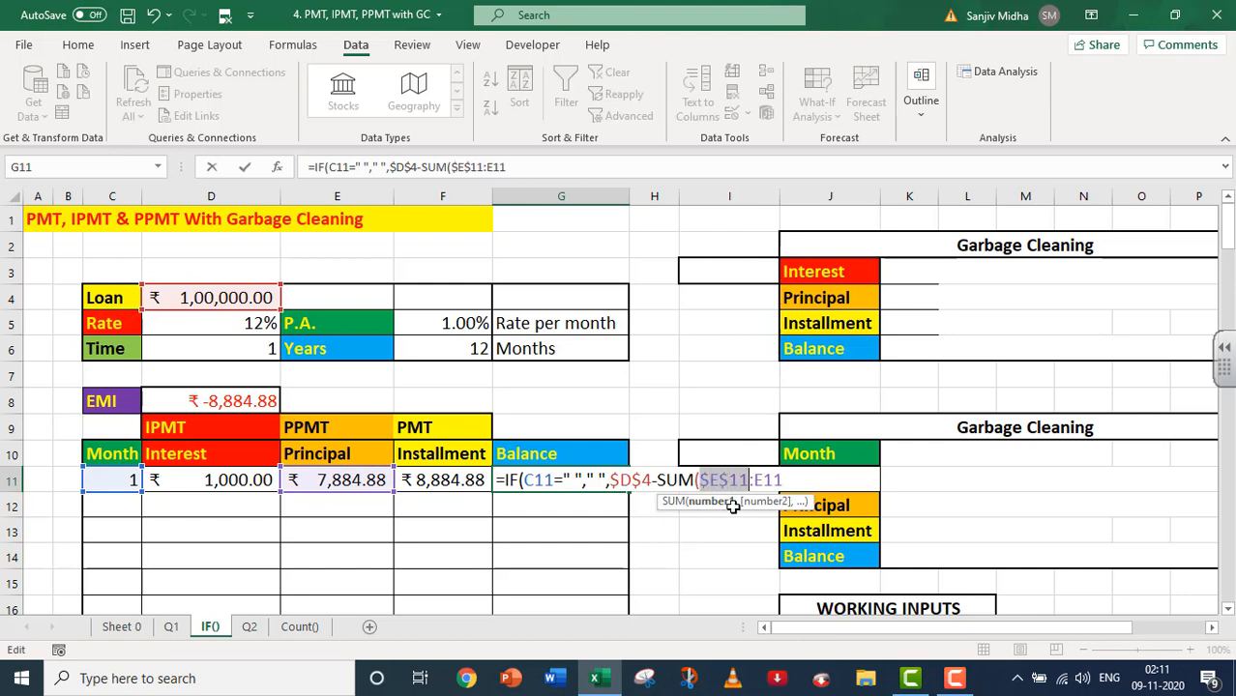
left_click(788, 480)
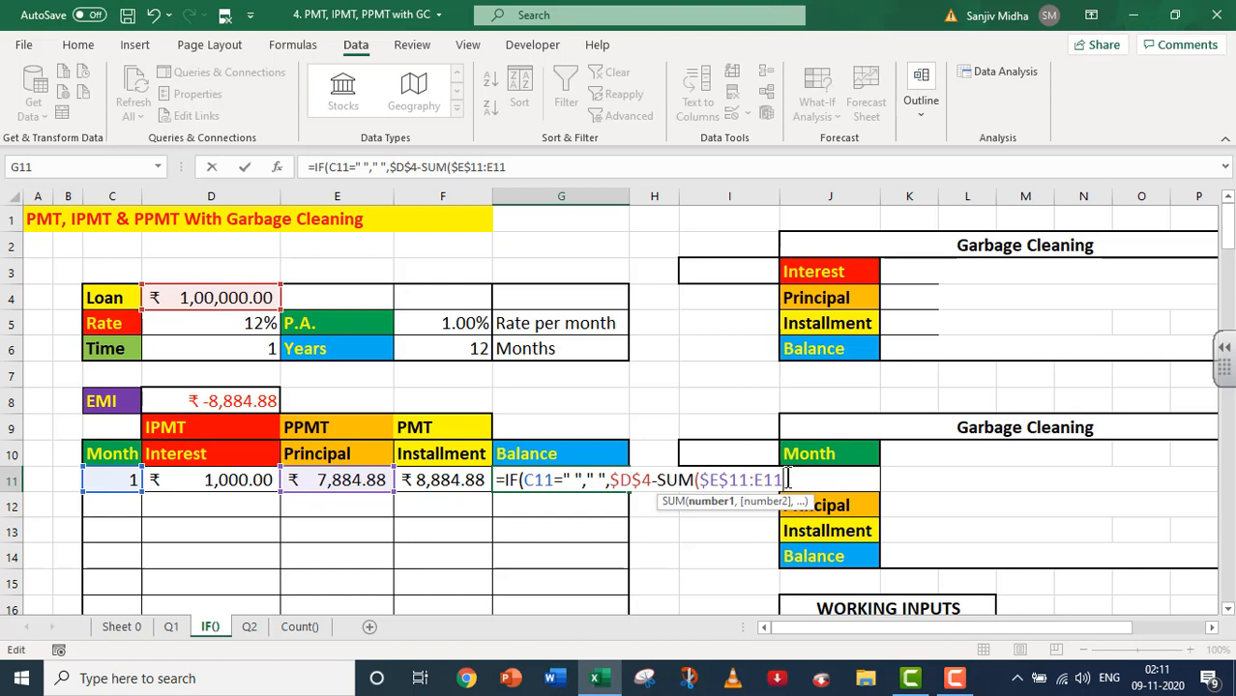
type(")")
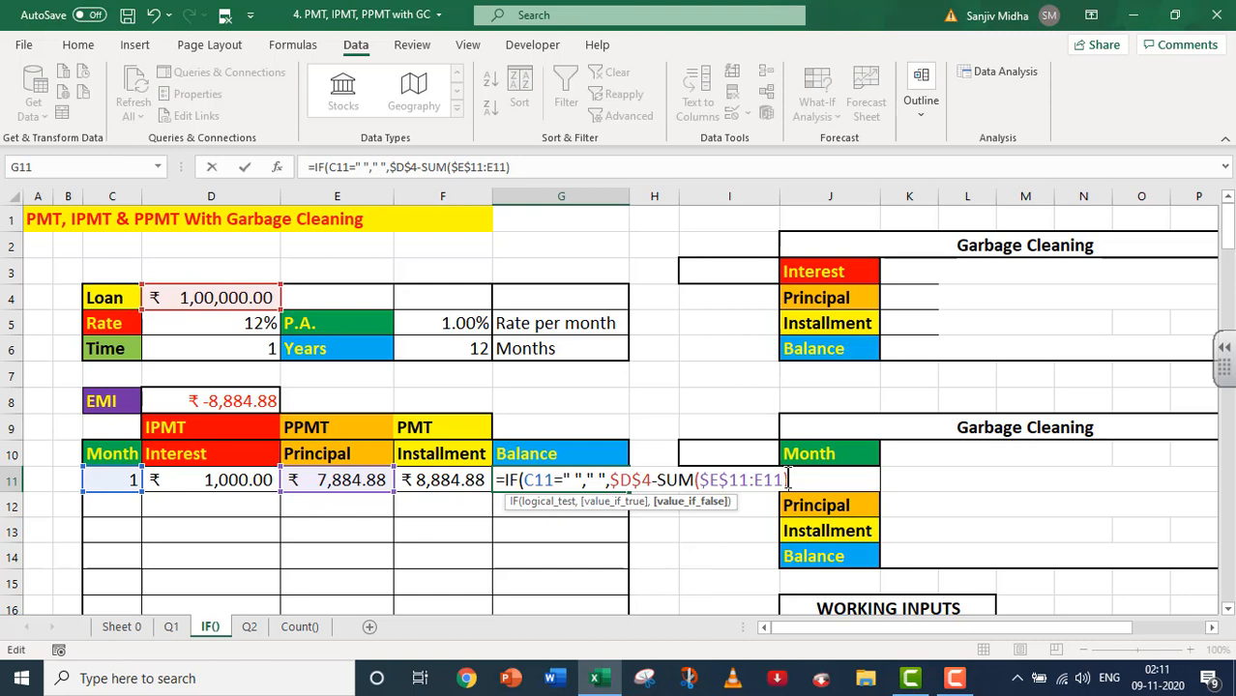
type(")")
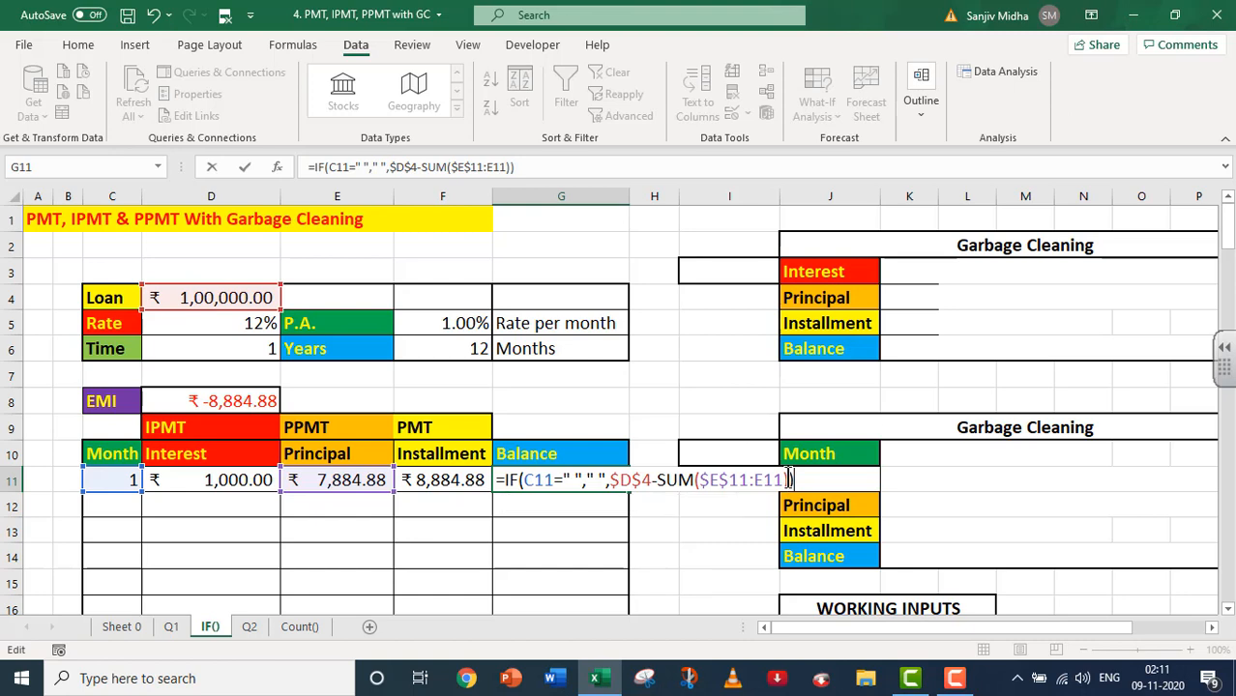
key("Return")
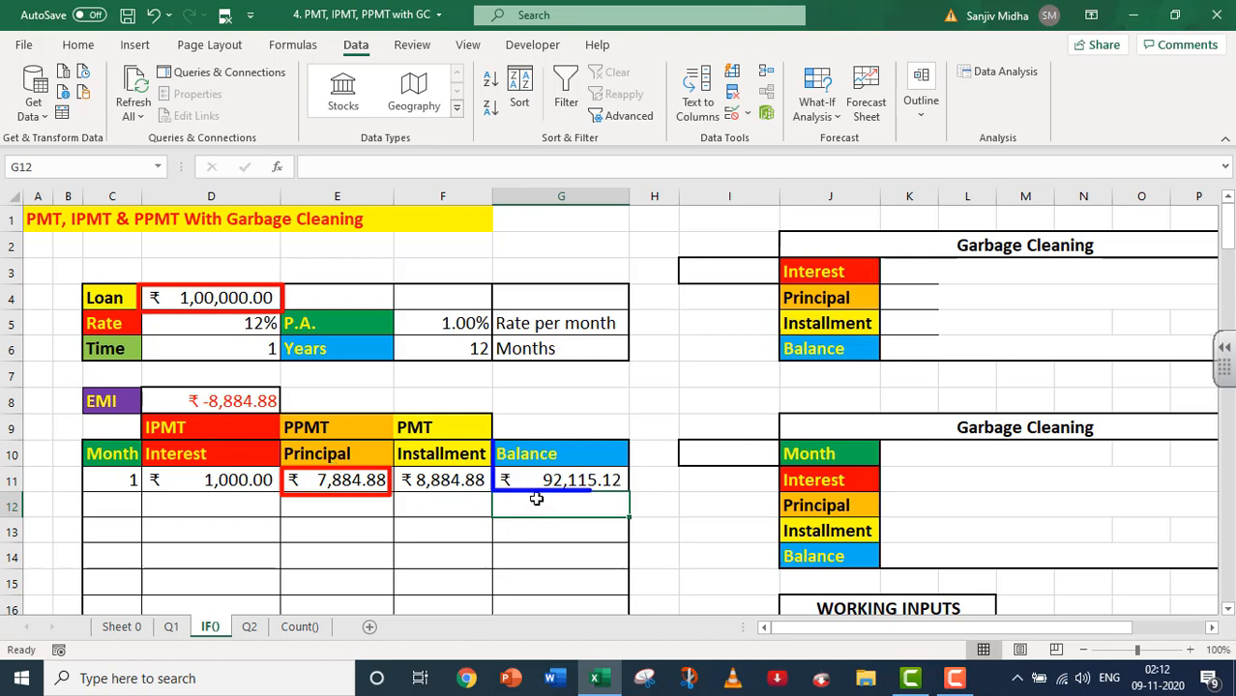
- Begin the second Month formula in C12 with the test =IF(C11<$F$6, keeping the number of months absolute
left_click(115, 503)
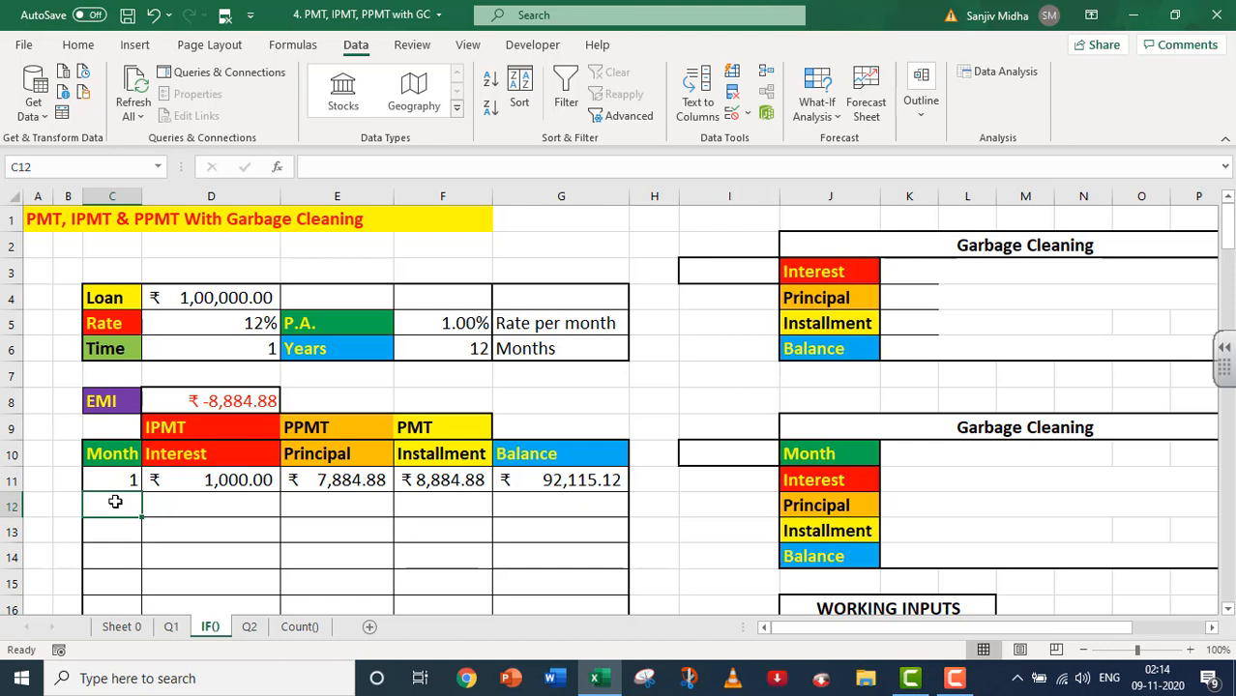
type("=IF(")
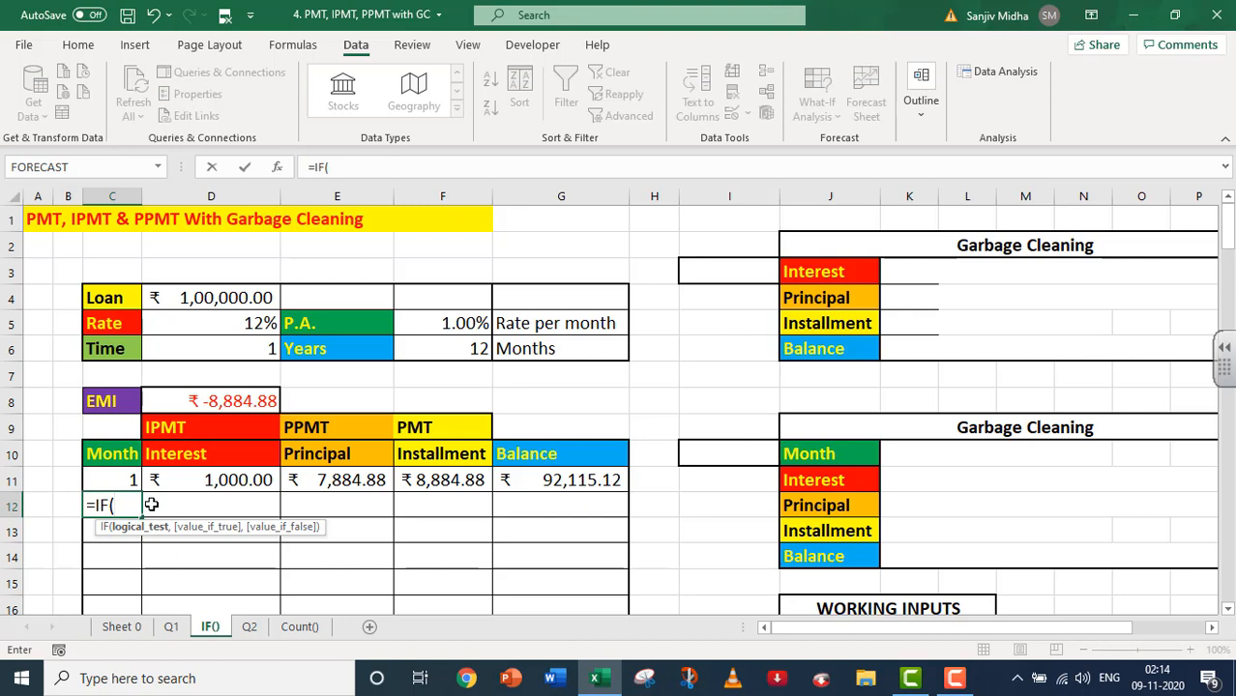
left_click(108, 479)
type("<")
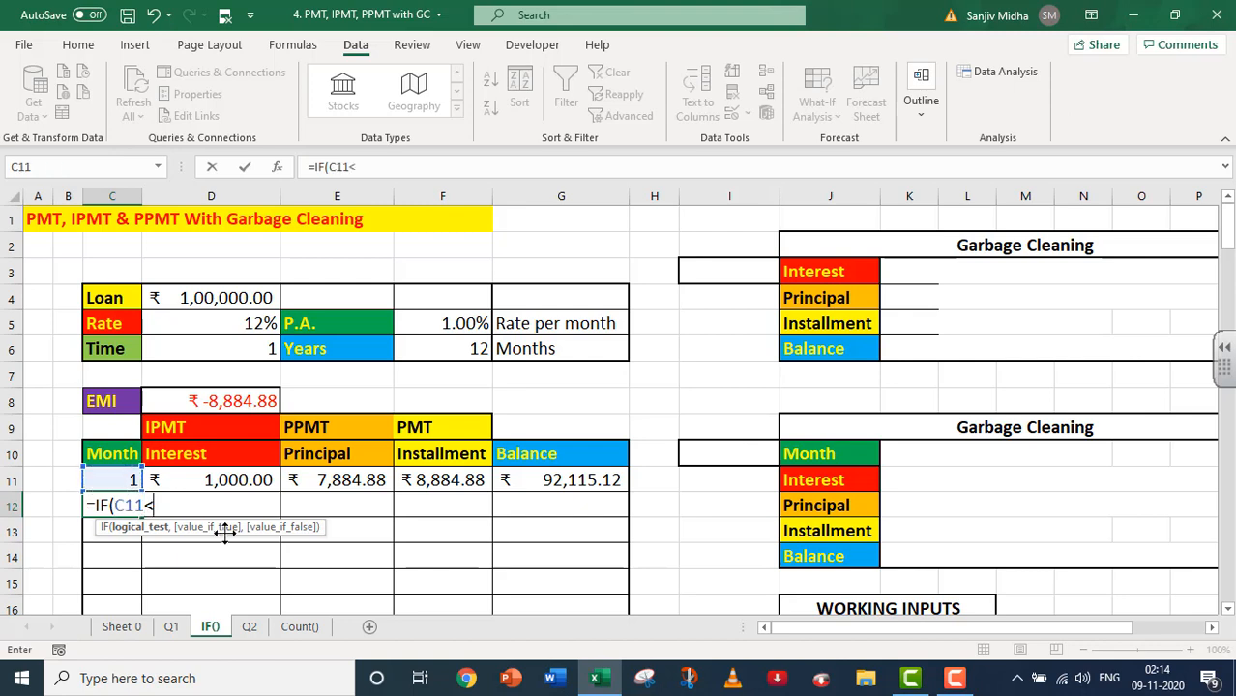
left_click(436, 350)
key("F4")
- Complete C12's month formula with (C11+1) as the value-if-true and " " as the value-if-false
type(",(")
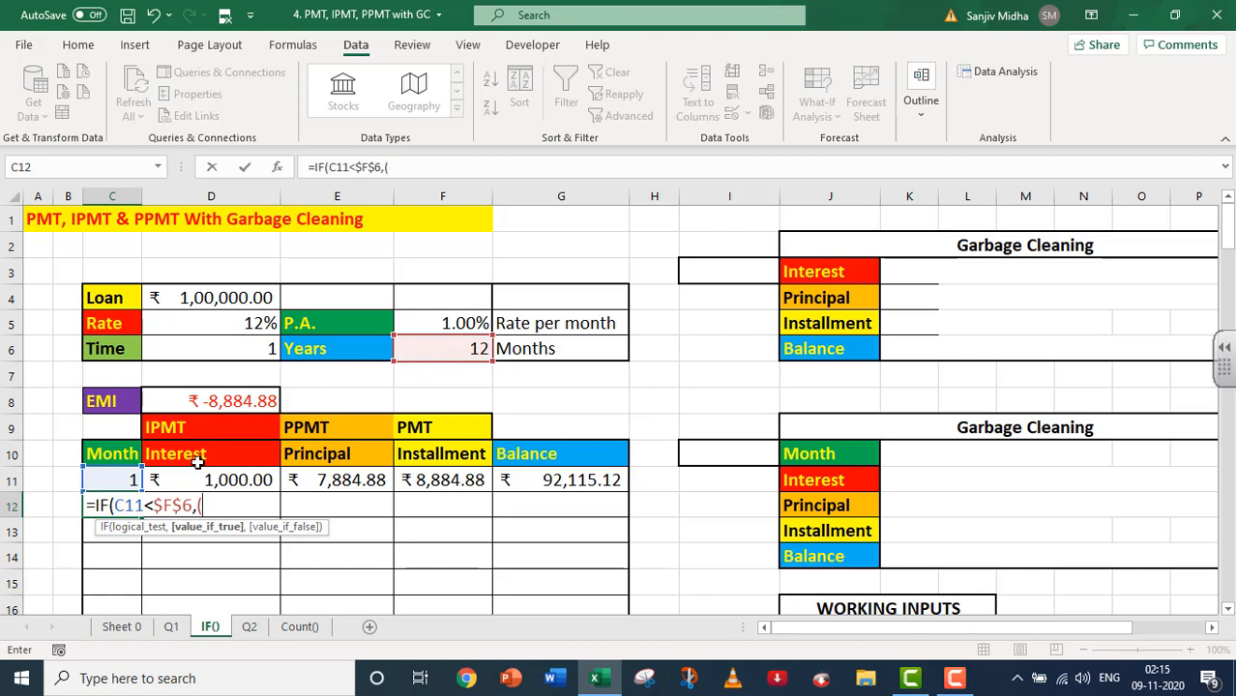
left_click(112, 475)
type("+")
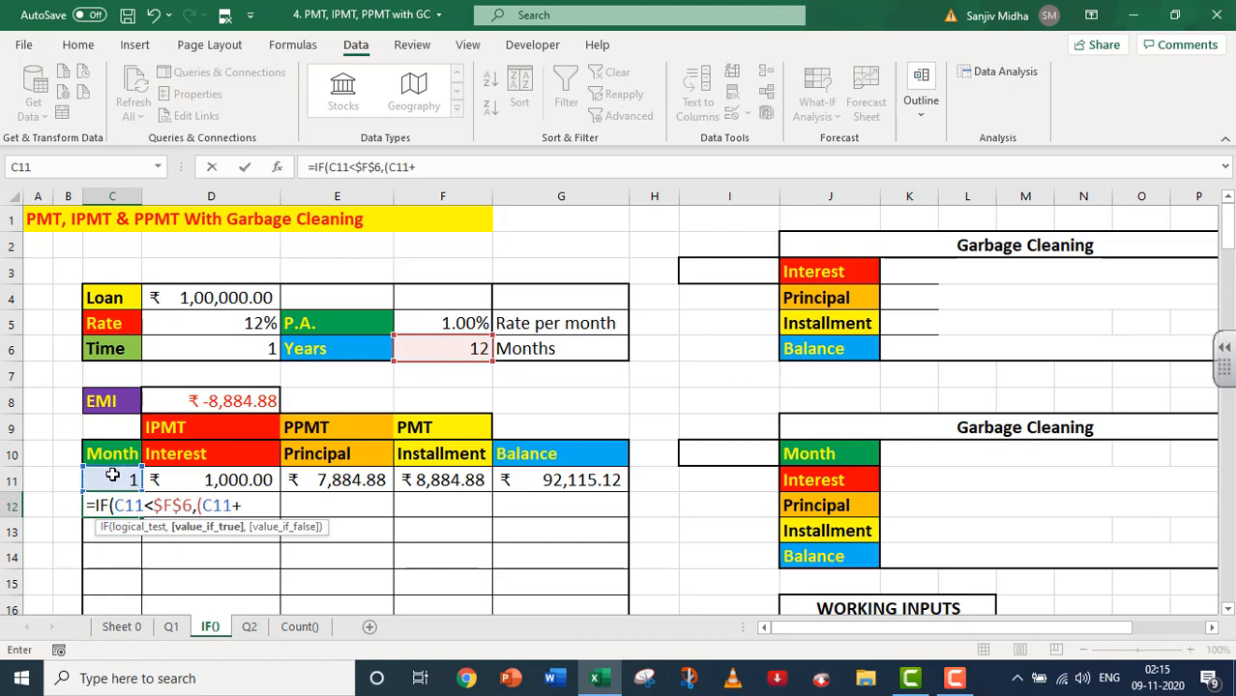
type("1),\"")
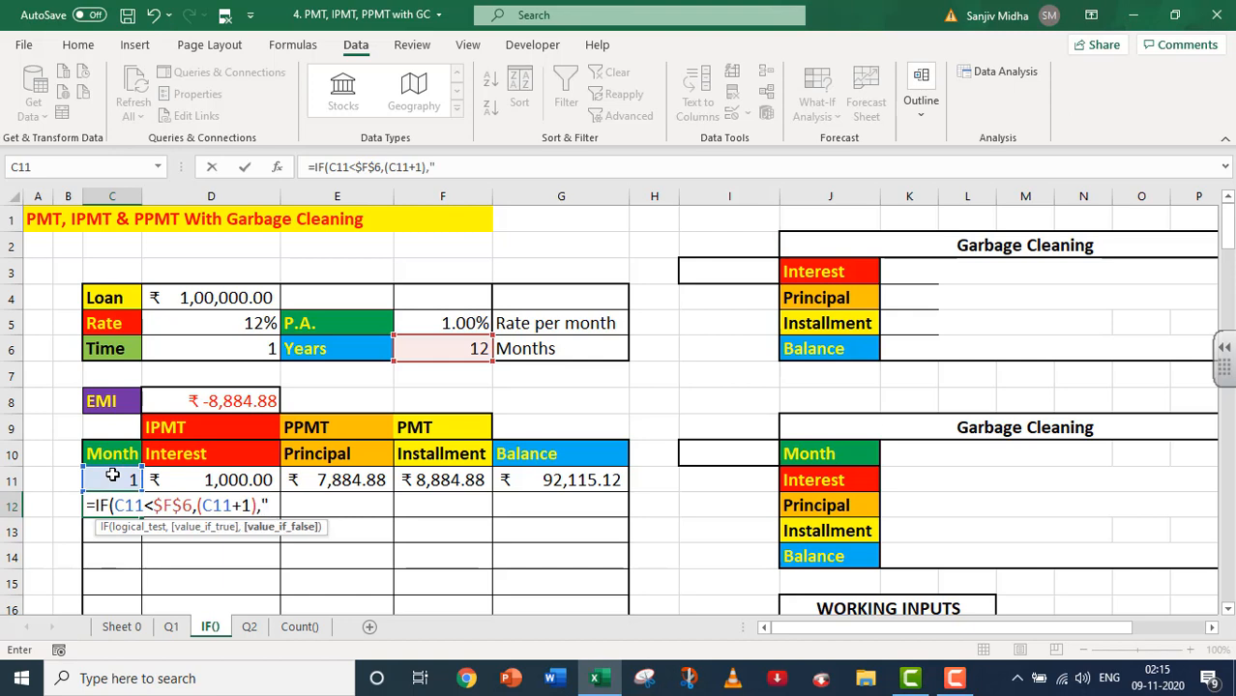
type(" \")")
key("Return")
double_click(125, 507)
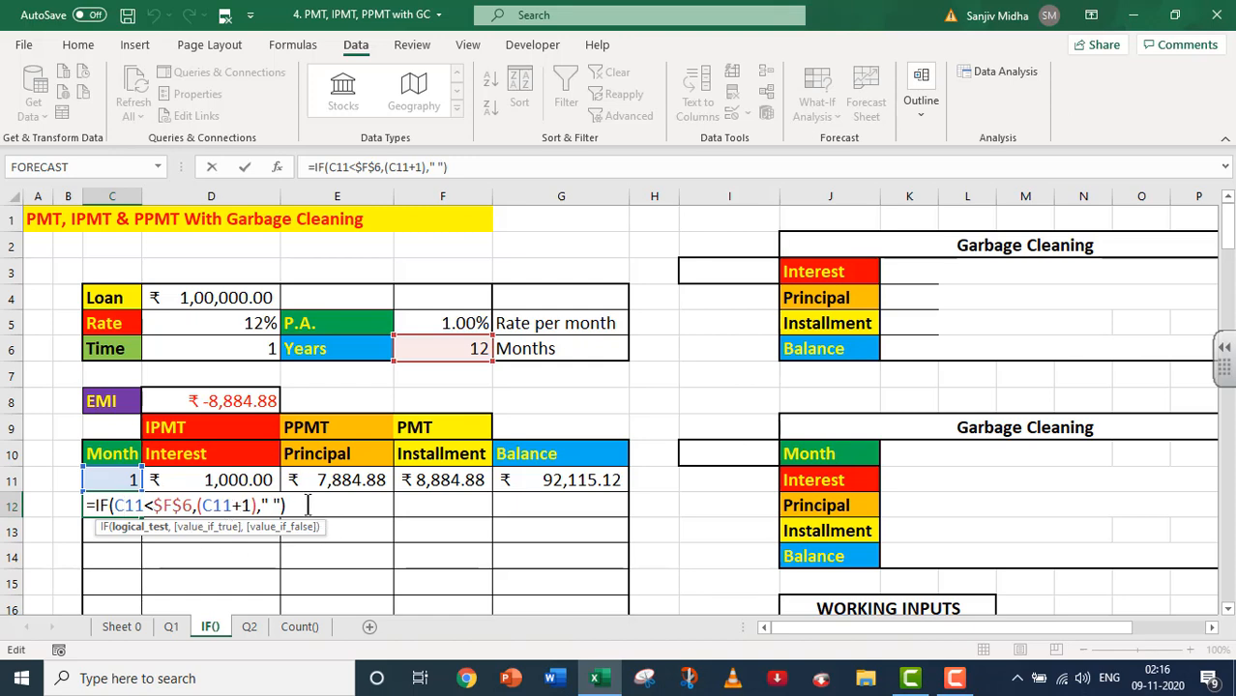
key("Return")
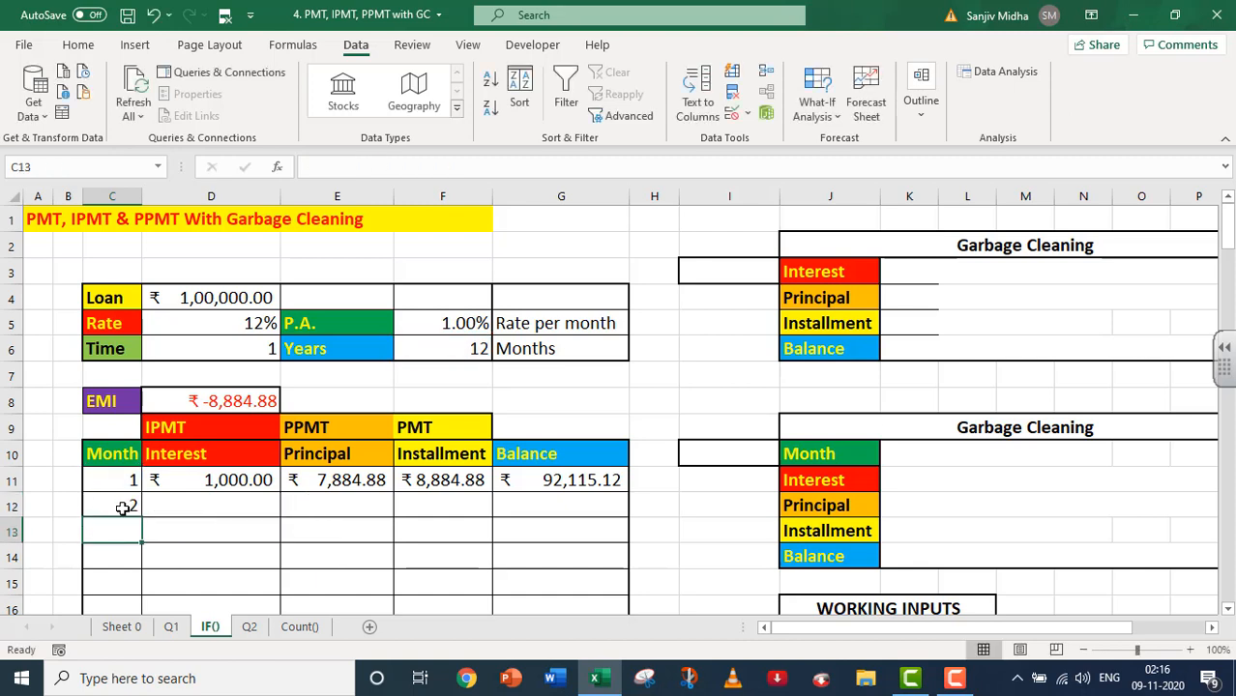
- Copy the Interest, Principal, Installment and Balance formulas from D11:G11 down one row to row 12
left_click(222, 477)
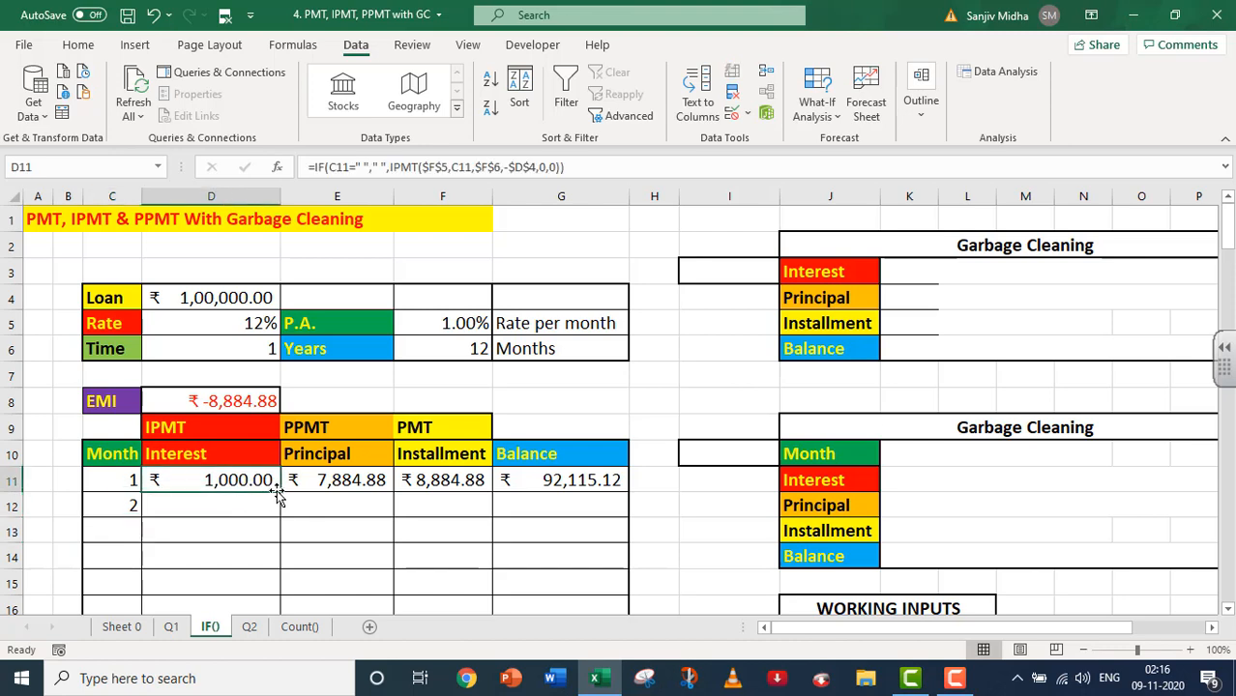
left_click_drag(277, 495, 277, 512)
left_click(355, 481)
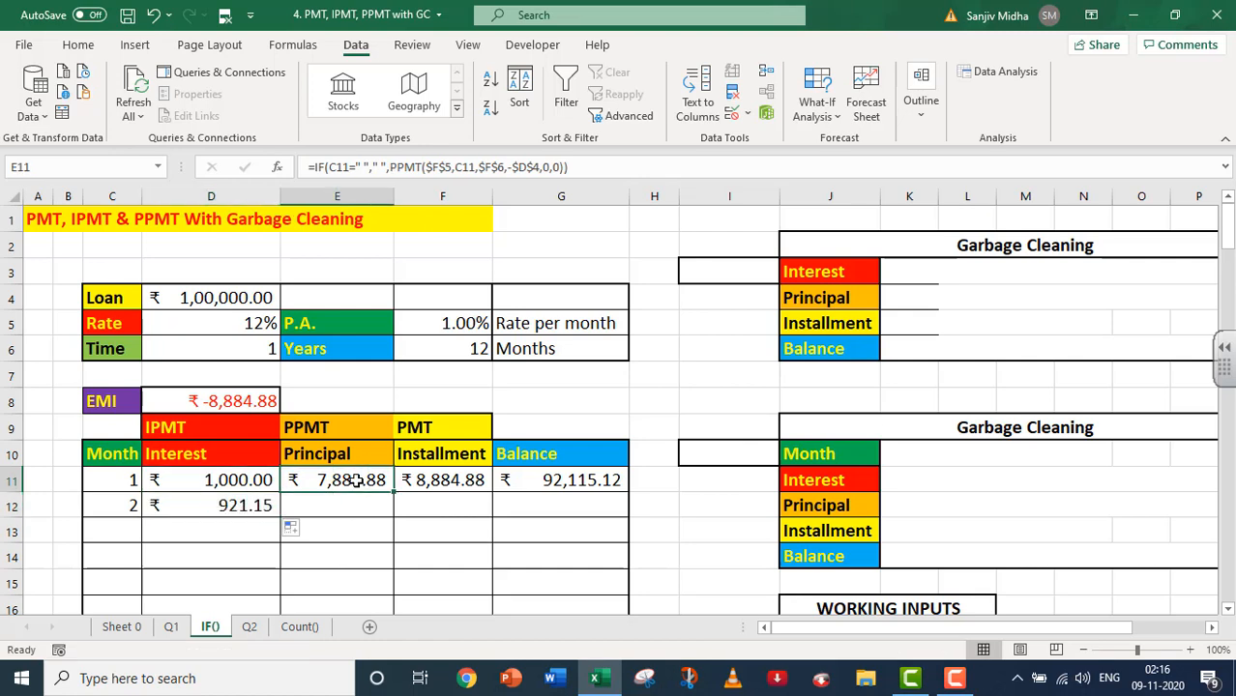
left_click_drag(391, 492, 392, 507)
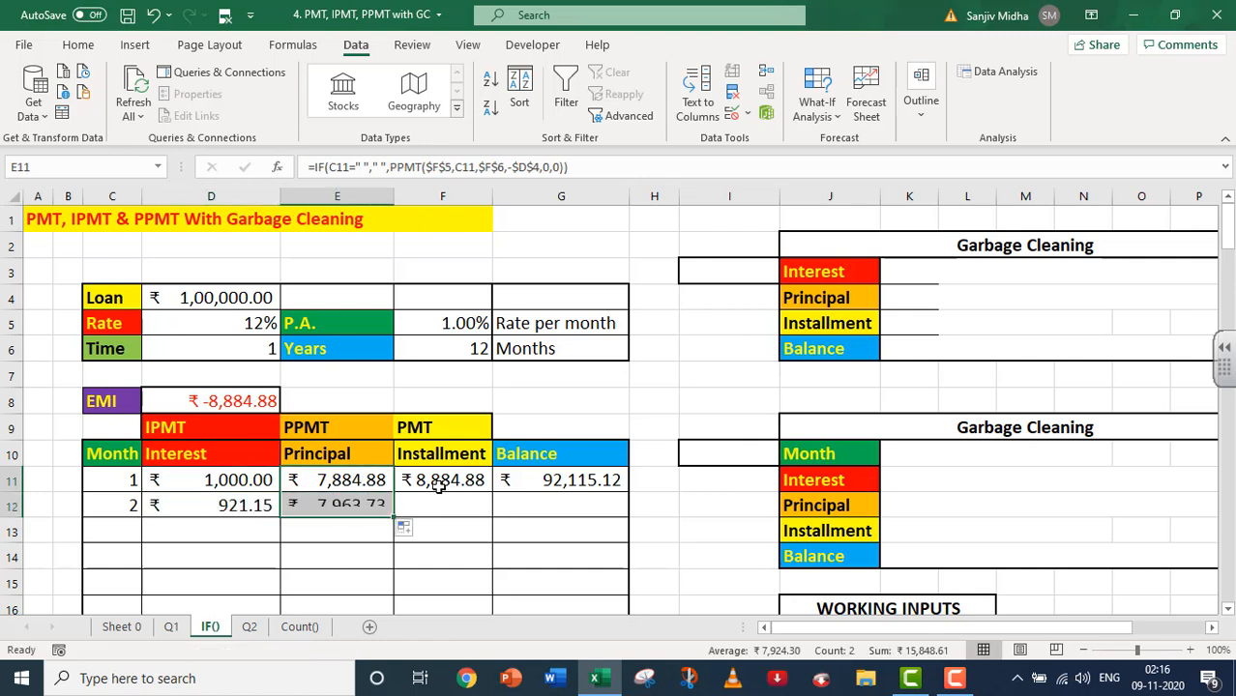
left_click(447, 478)
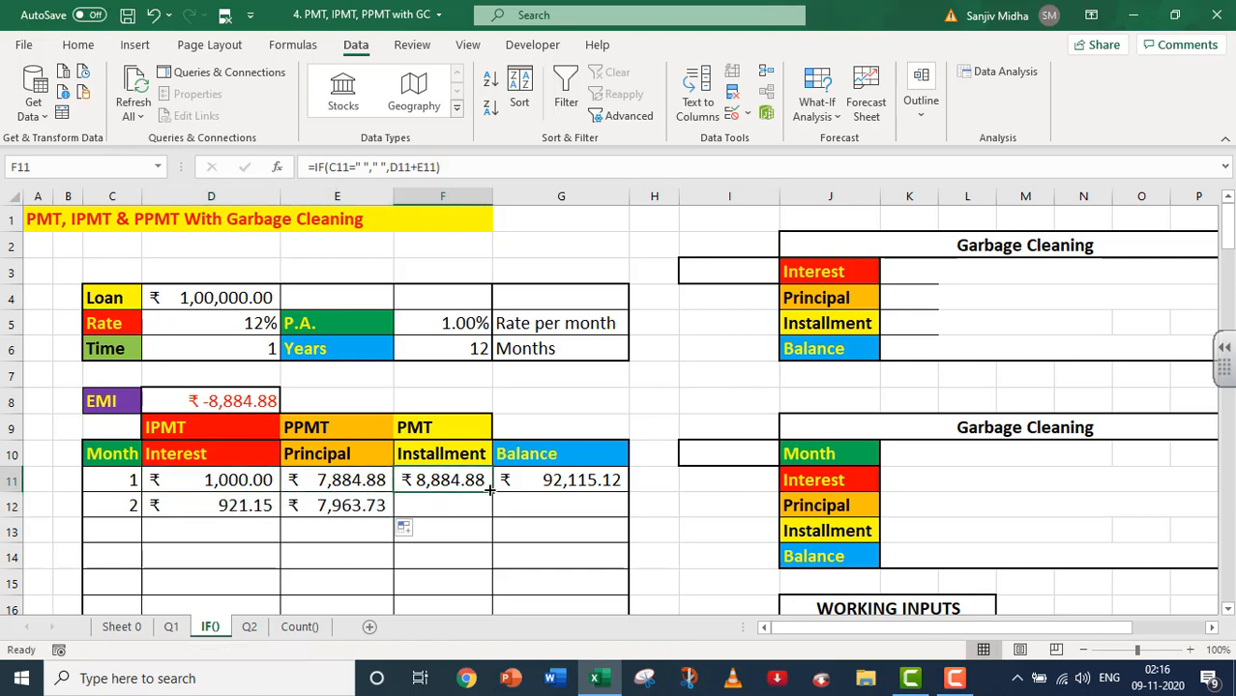
left_click_drag(491, 491, 487, 512)
left_click(538, 485)
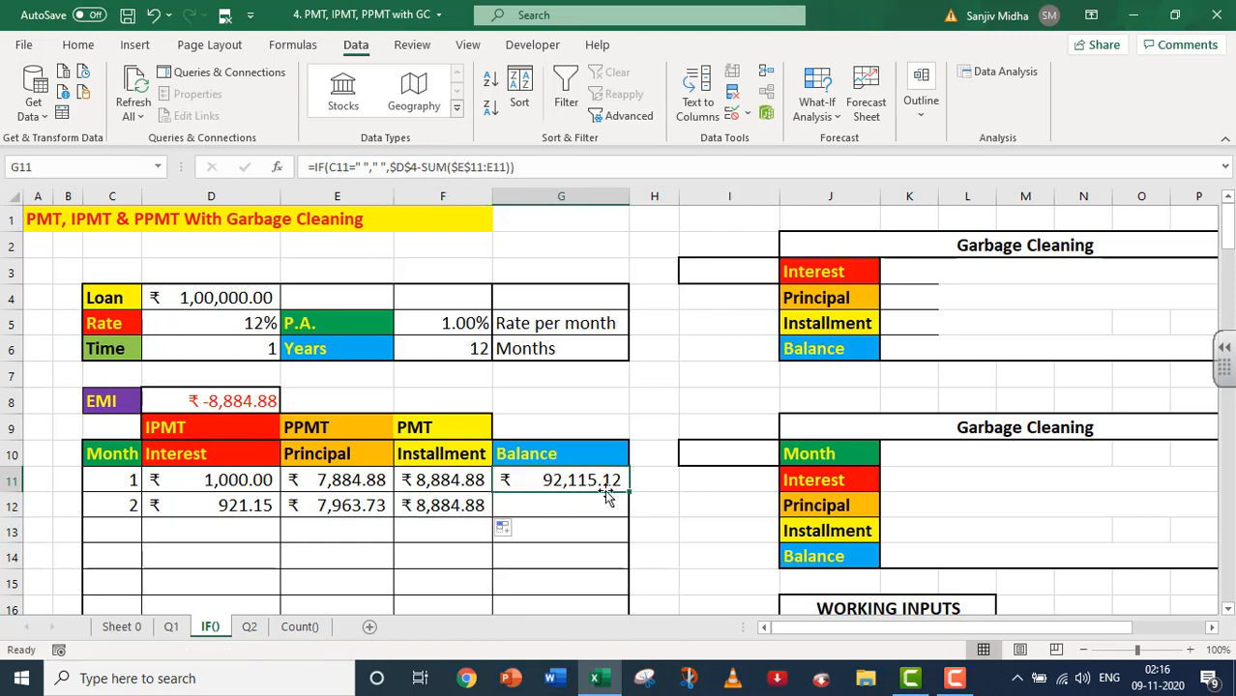
left_click_drag(627, 493, 627, 510)
- Fill the month 2 row C12:G12 down through row 22 to extend the repayment schedule
left_click_drag(102, 503, 541, 508)
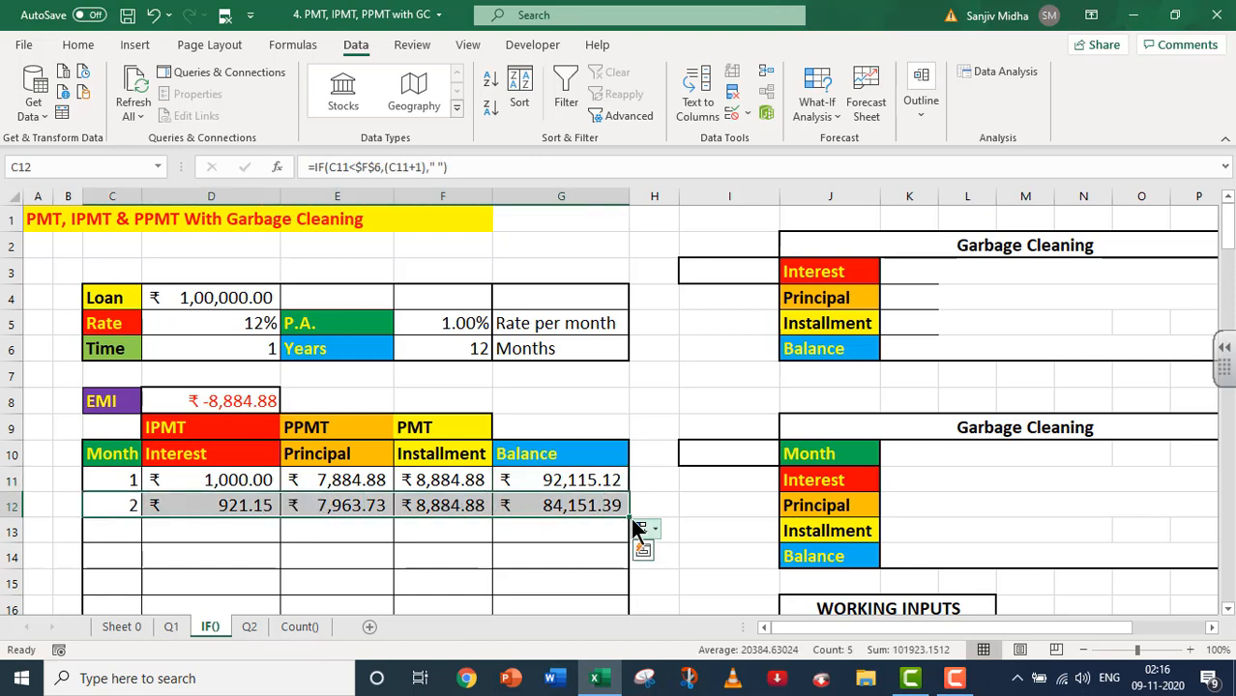
left_click_drag(629, 518, 624, 606)
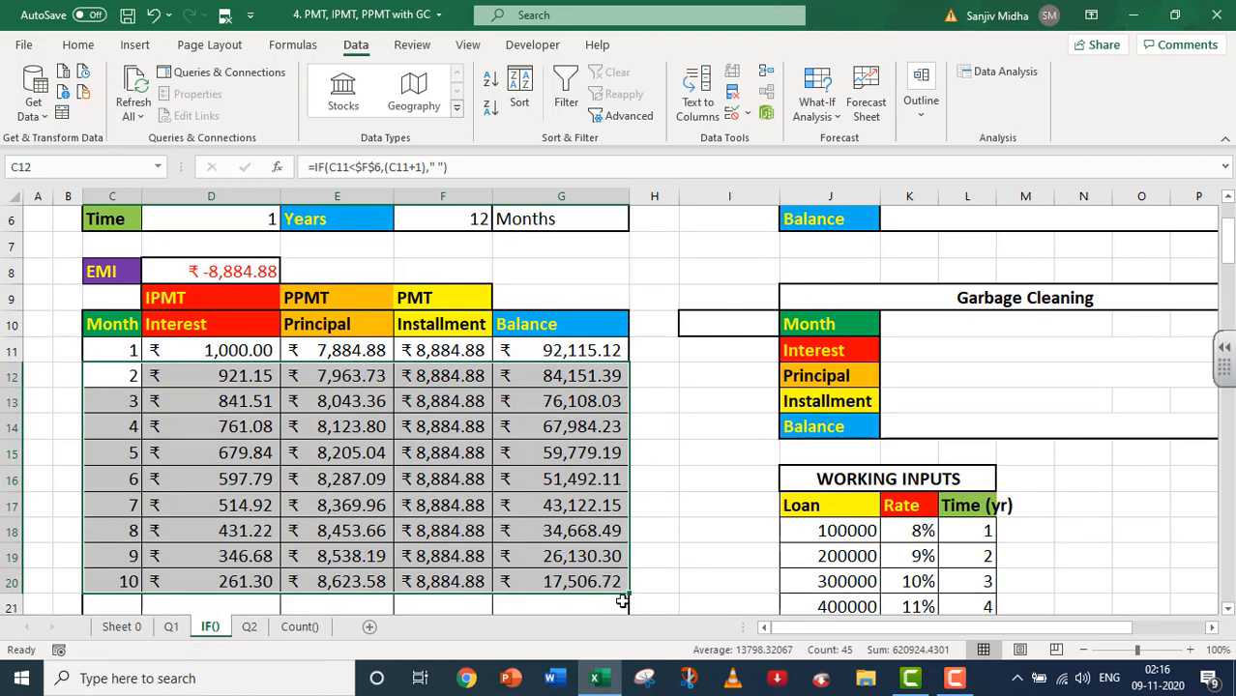
scroll(626, 581, "down", 1)
left_click_drag(628, 516, 629, 572)
scroll(475, 522, "up", 2)
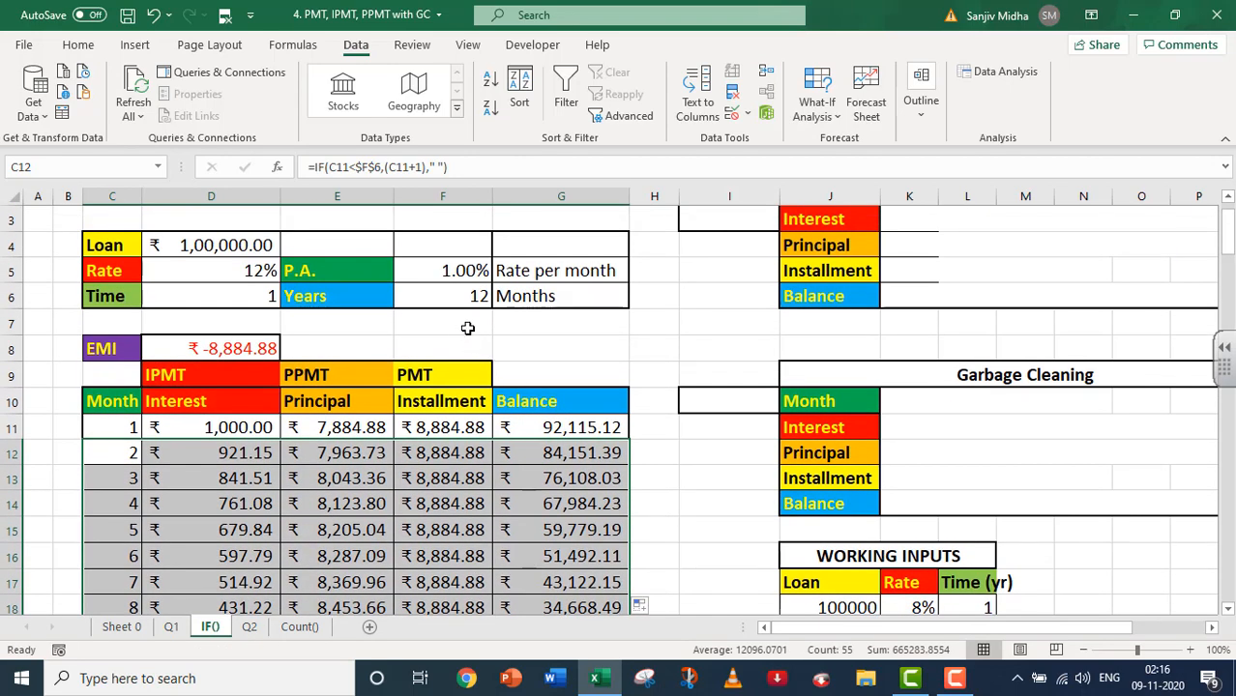
scroll(467, 328, "up", 1)
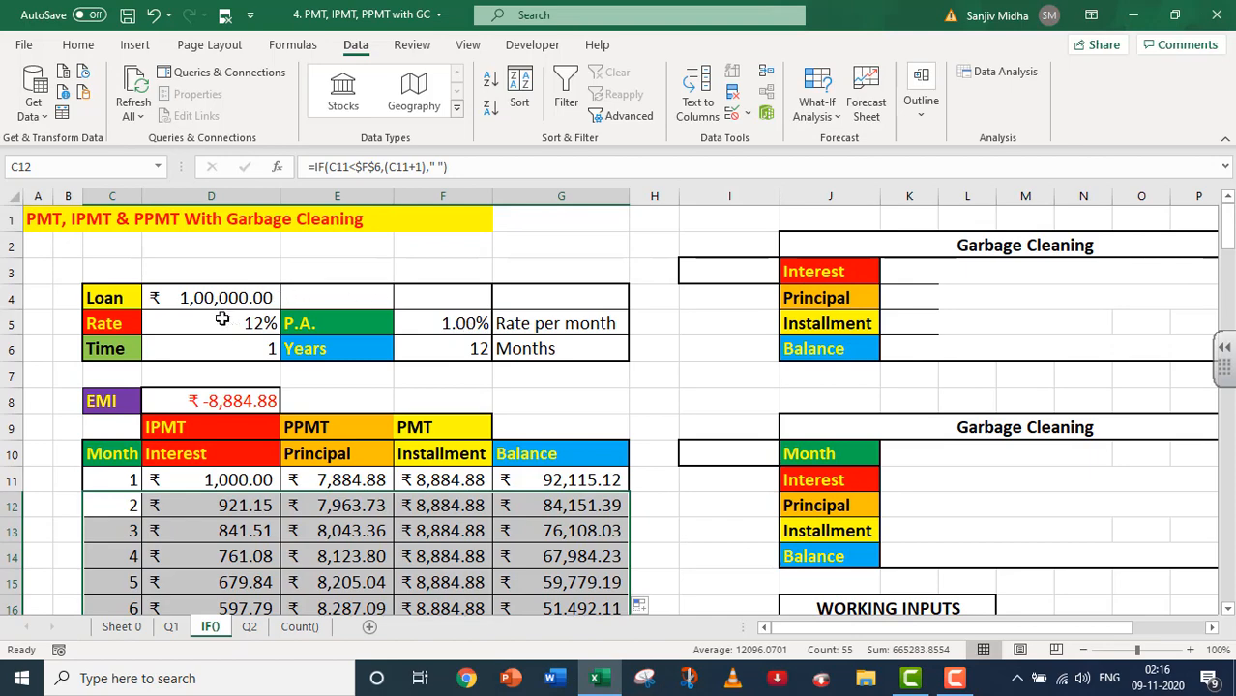
- Fill the repayment schedule formulas in C12:G22 down through row 30
scroll(278, 441, "down", 4)
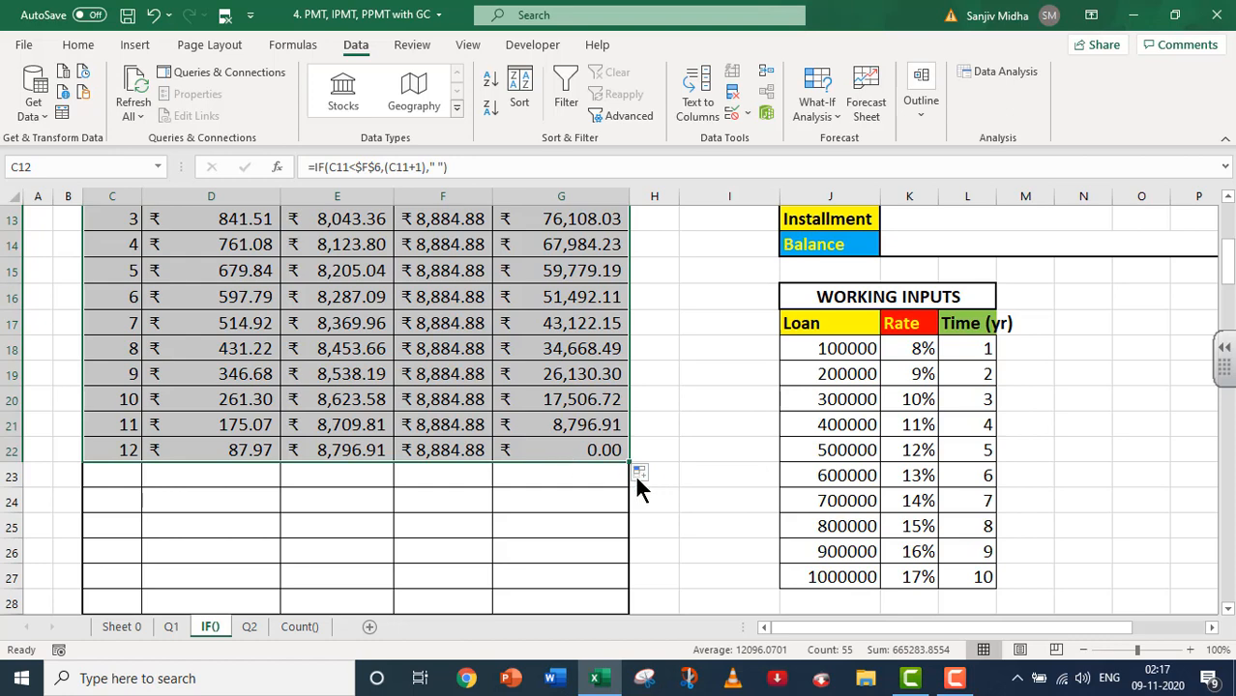
left_click_drag(628, 463, 629, 590)
scroll(642, 572, "down", 1)
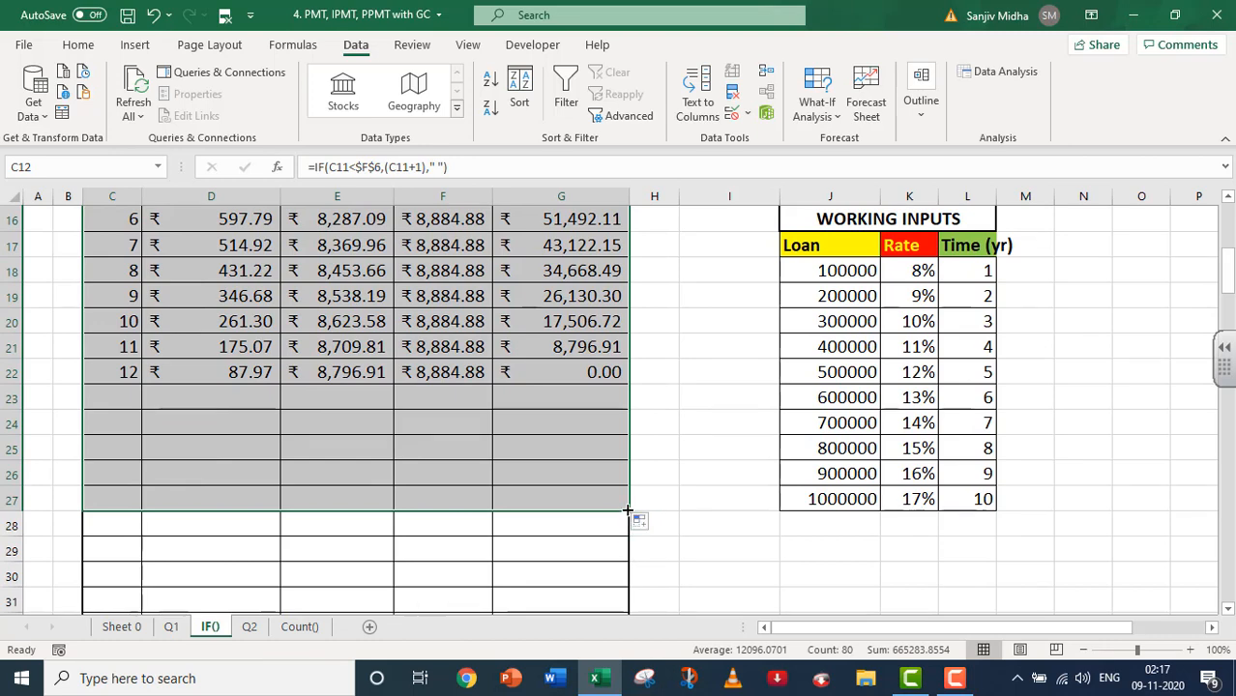
left_click_drag(630, 513, 626, 606)
- Set the loan's Time in D6 to 4 years from its dropdown list
scroll(626, 606, "up", 3)
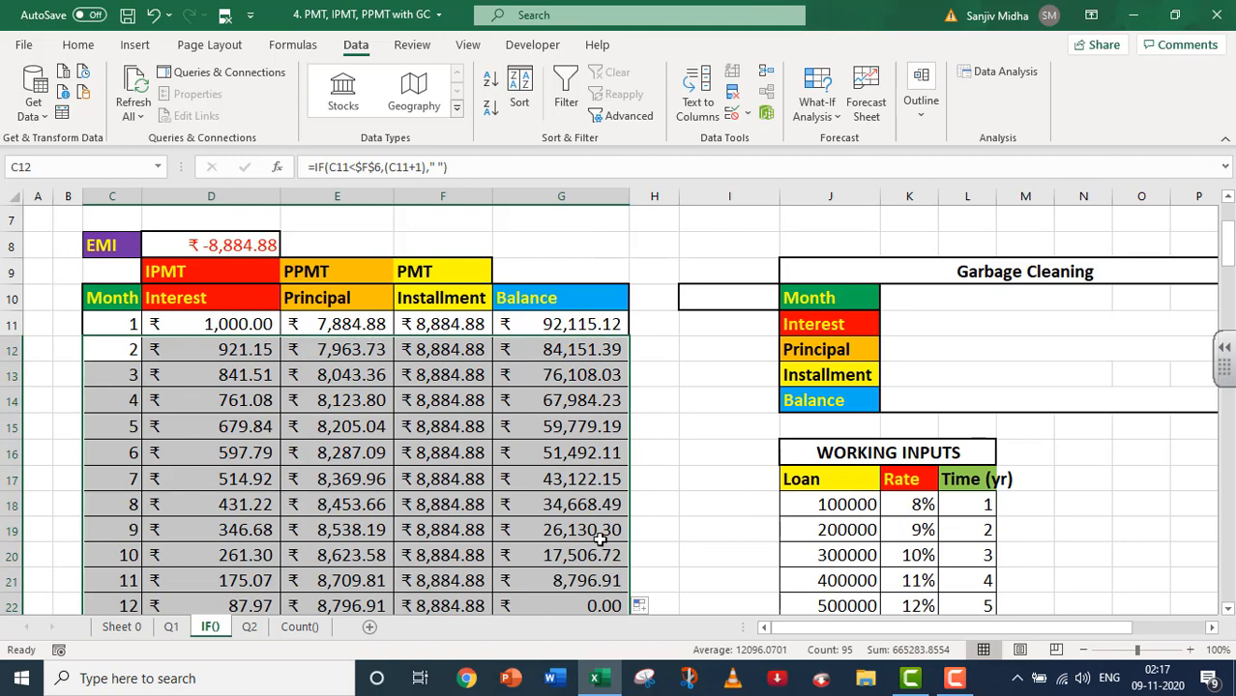
scroll(581, 450, "up", 1)
scroll(474, 406, "up", 1)
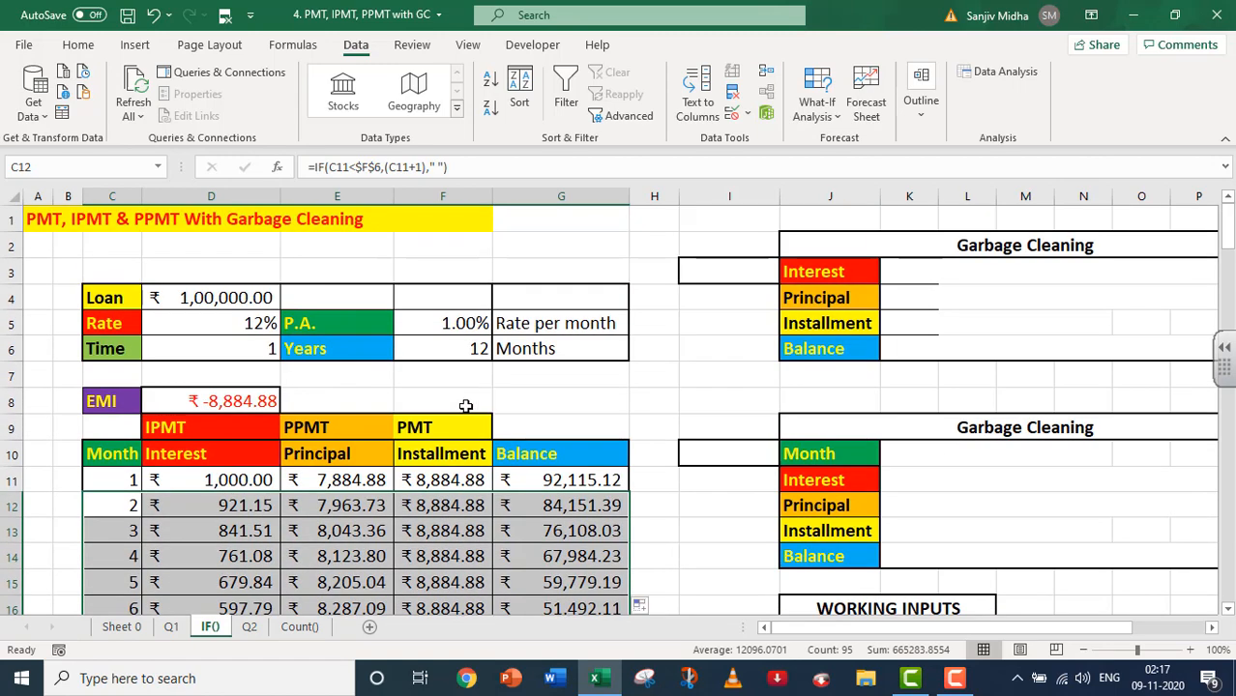
left_click(250, 347)
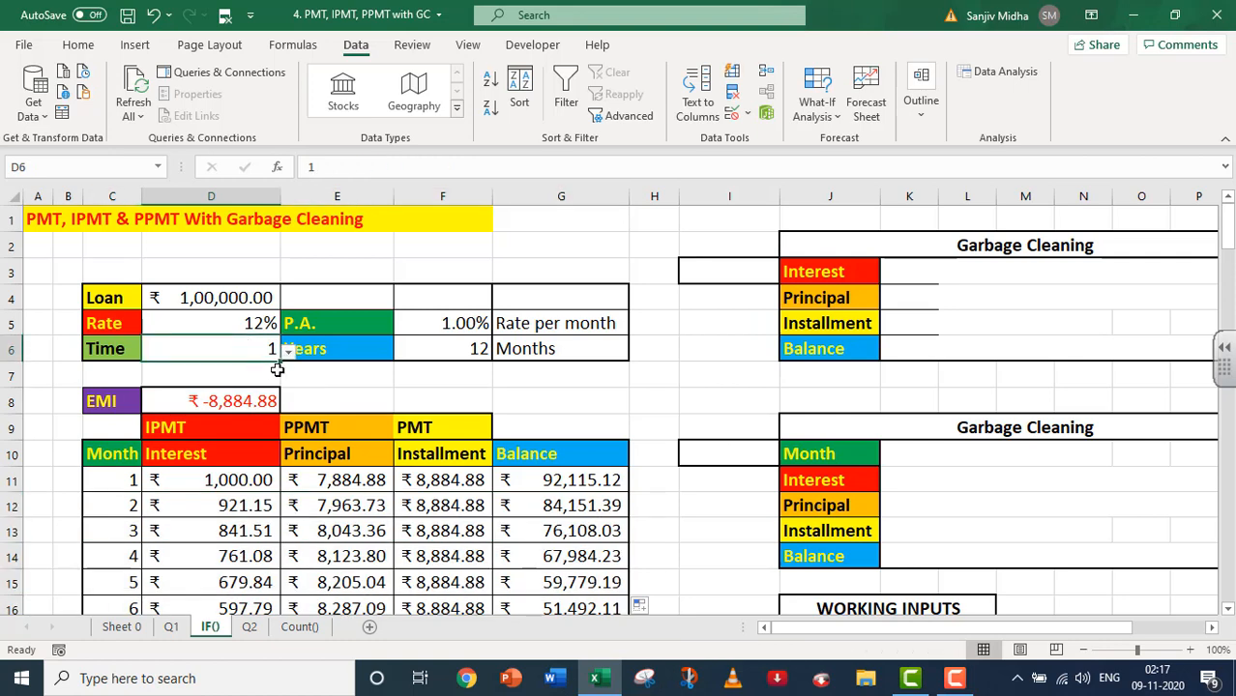
left_click(287, 351)
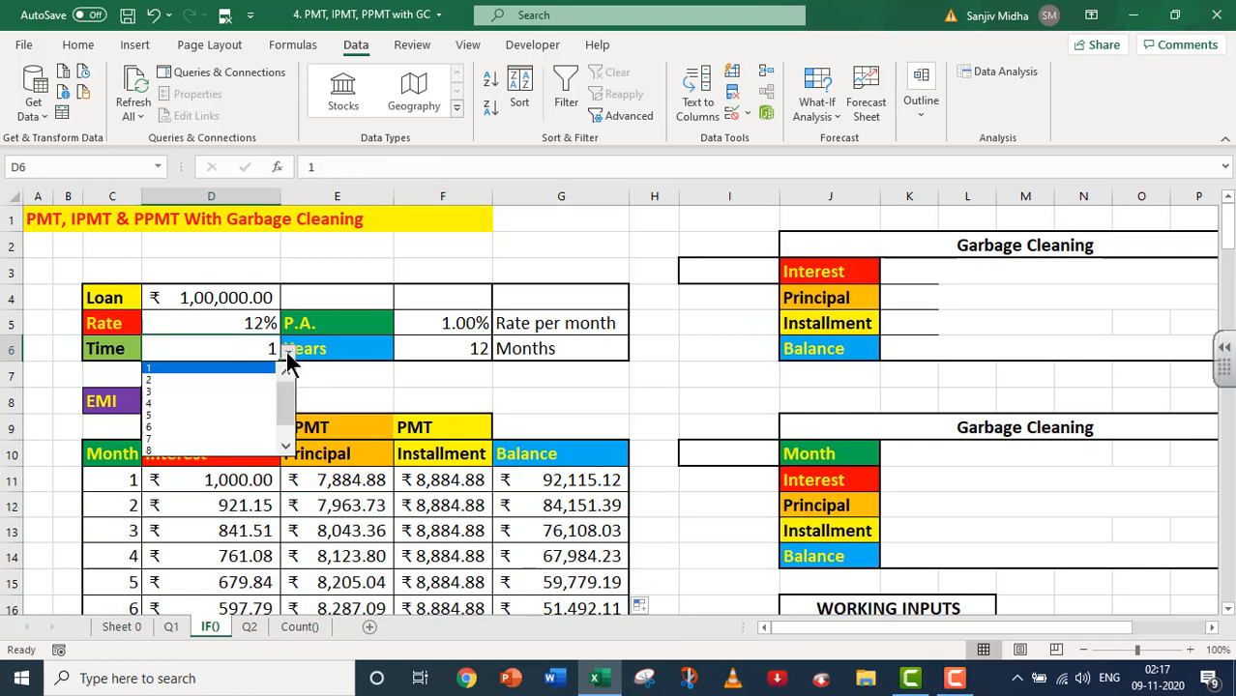
left_click(196, 405)
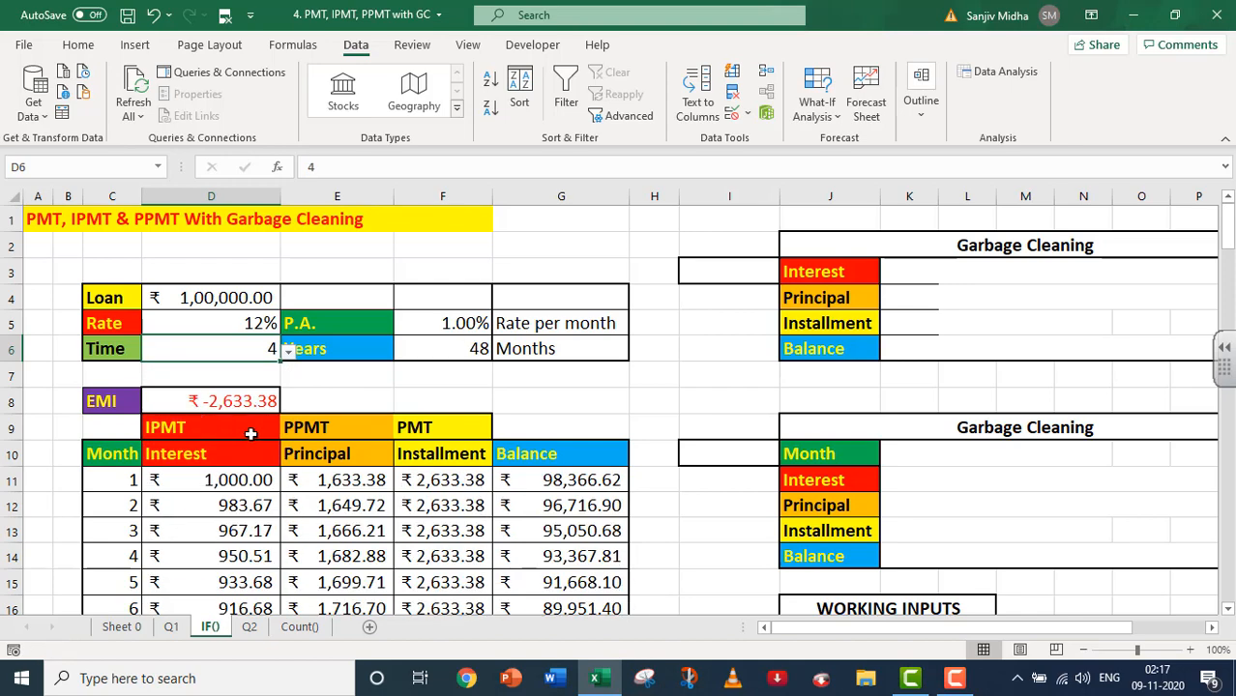
- Fill the schedule formulas in C30:G30 down through row 99 to cover longer loan terms
scroll(304, 432, "down", 7)
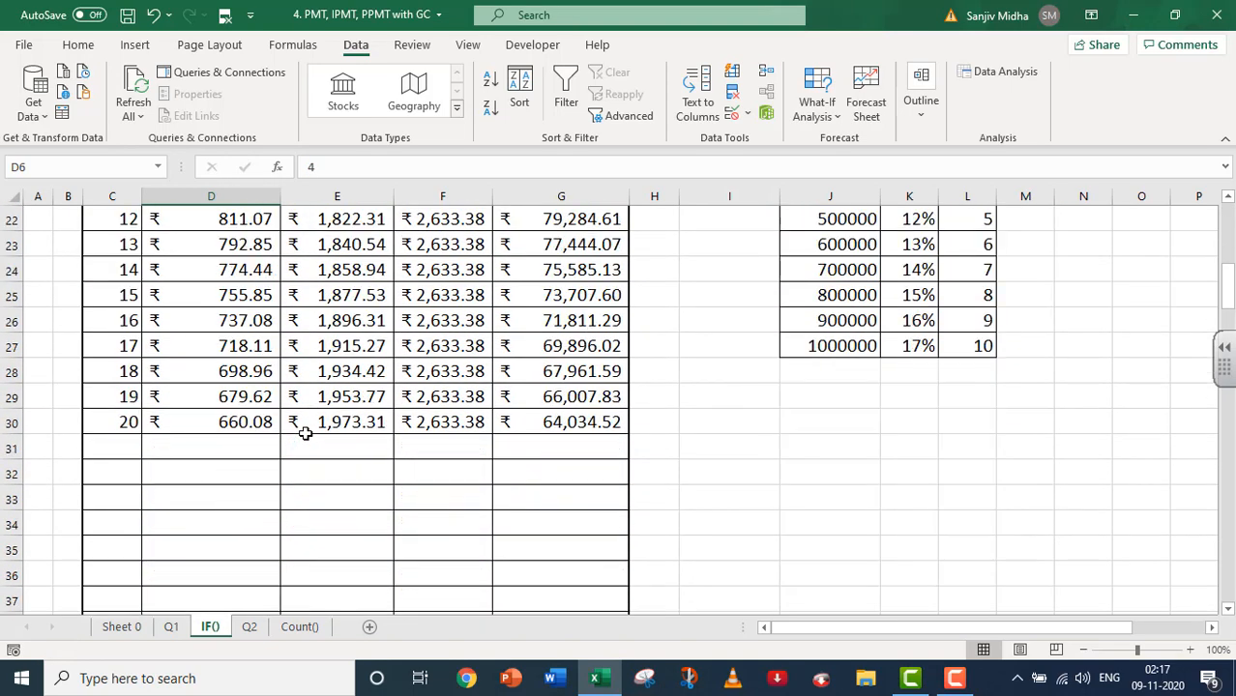
left_click_drag(98, 418, 619, 680)
mouse_move(619, 680)
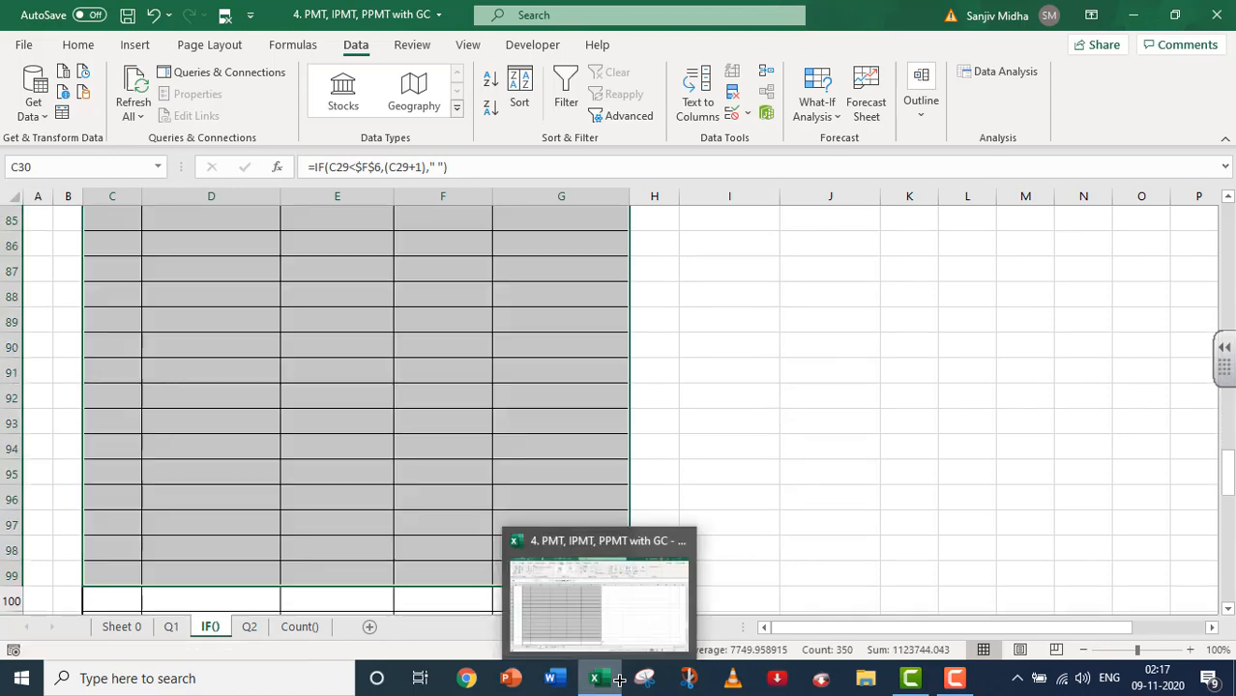
- Change the loan's Time in D6 to 2 years from its dropdown list
scroll(464, 530, "up", 8)
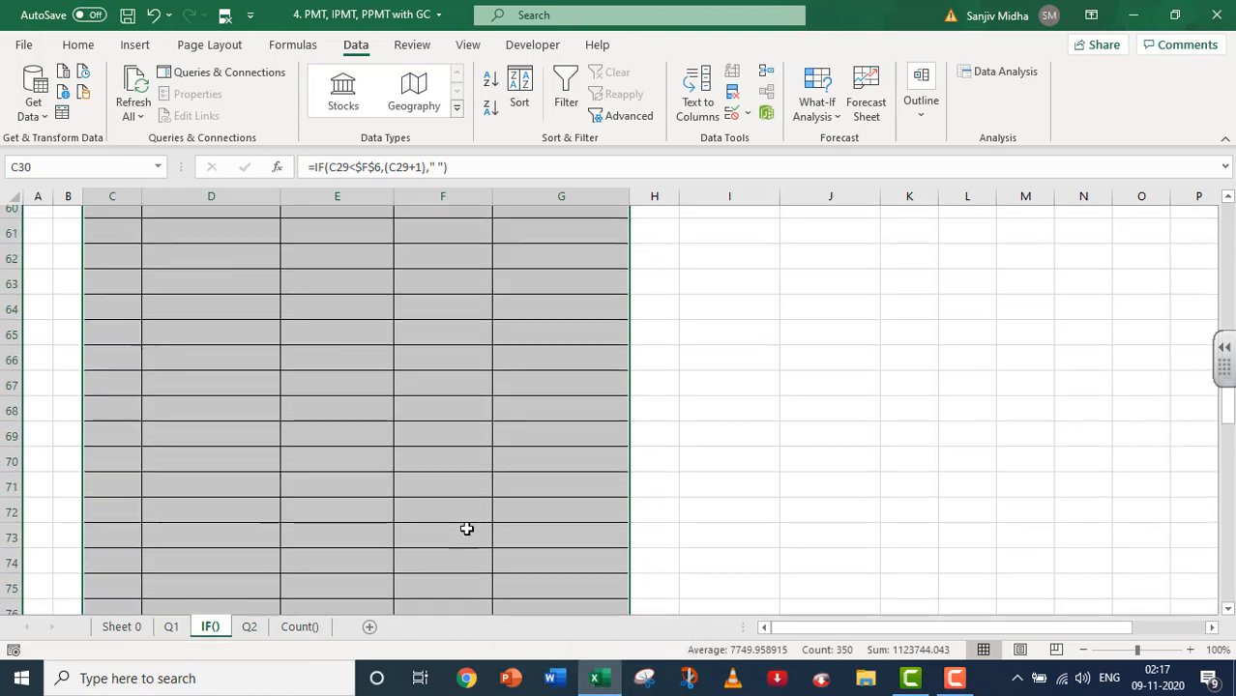
scroll(466, 529, "up", 5)
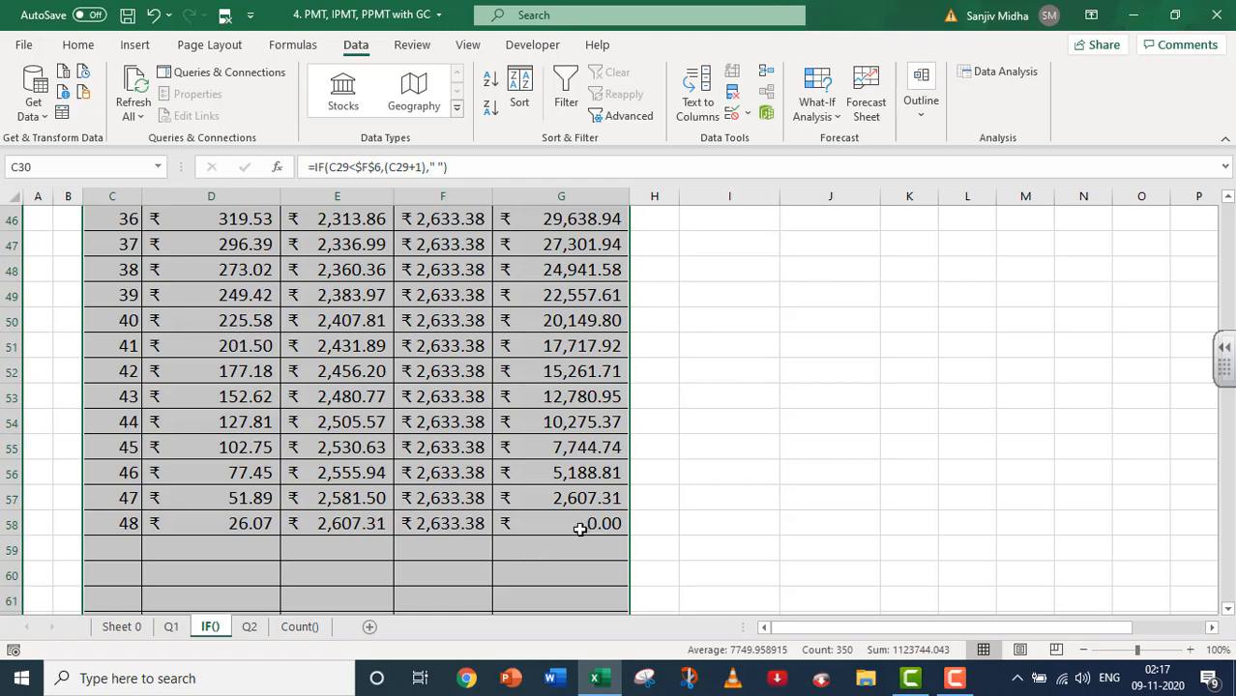
scroll(580, 529, "up", 15)
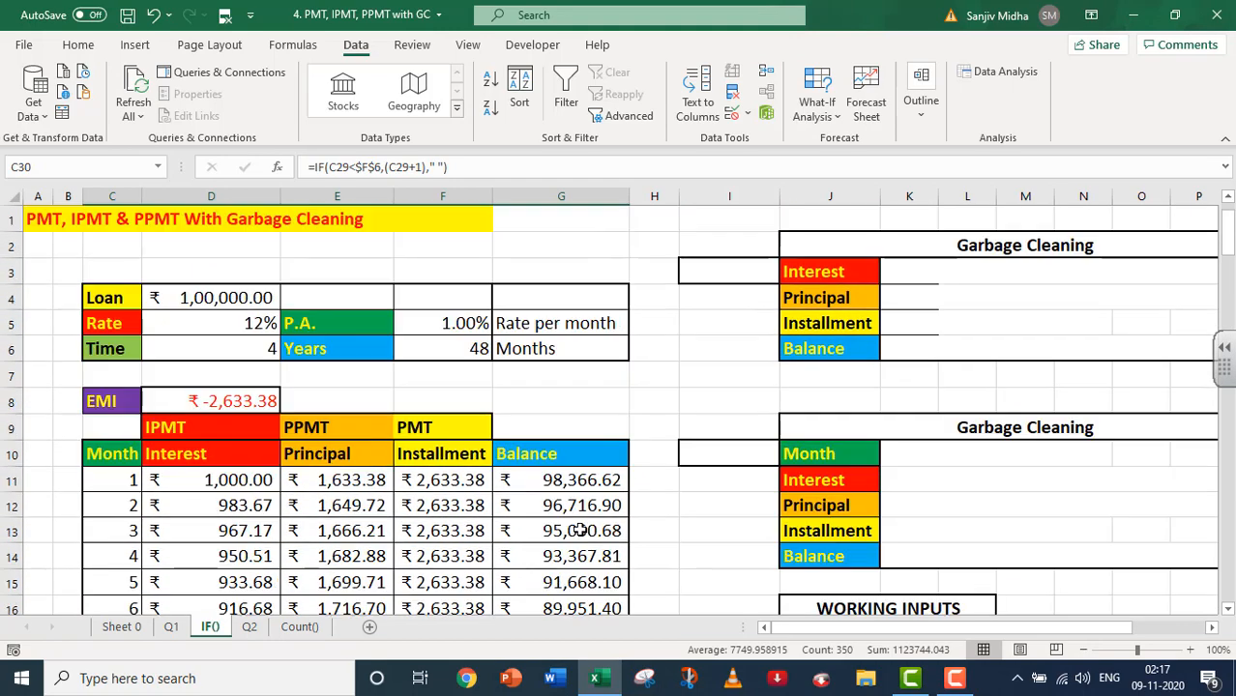
left_click(274, 350)
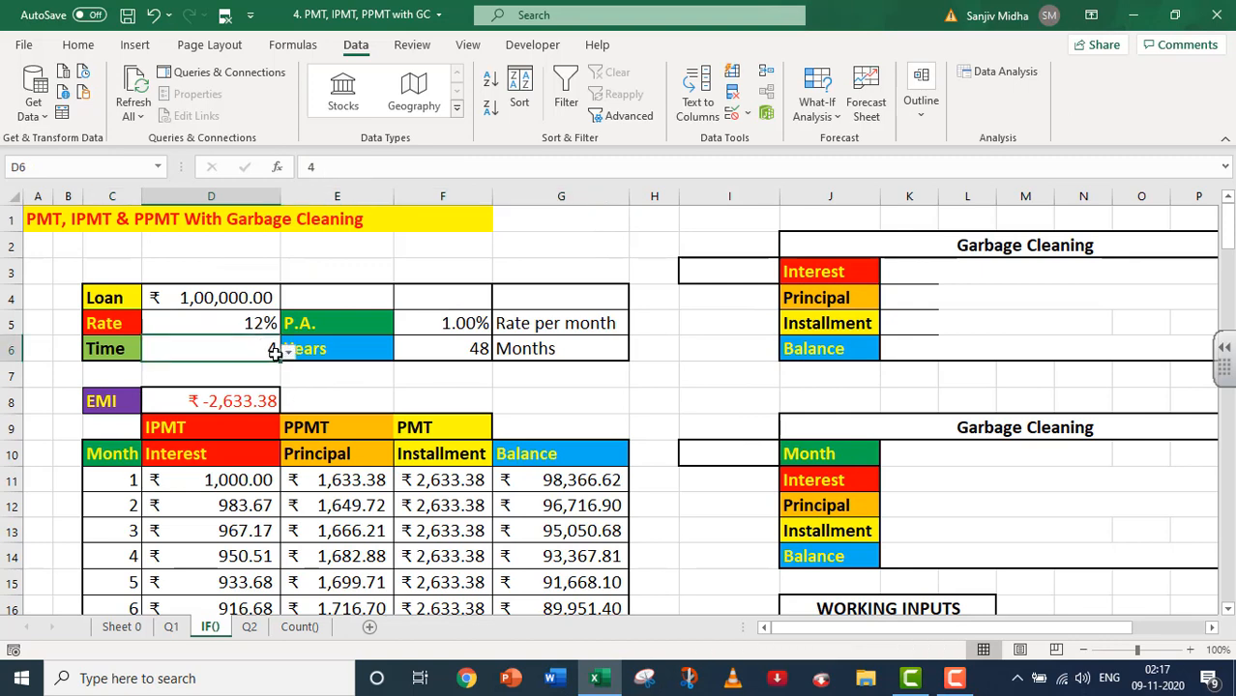
left_click(287, 353)
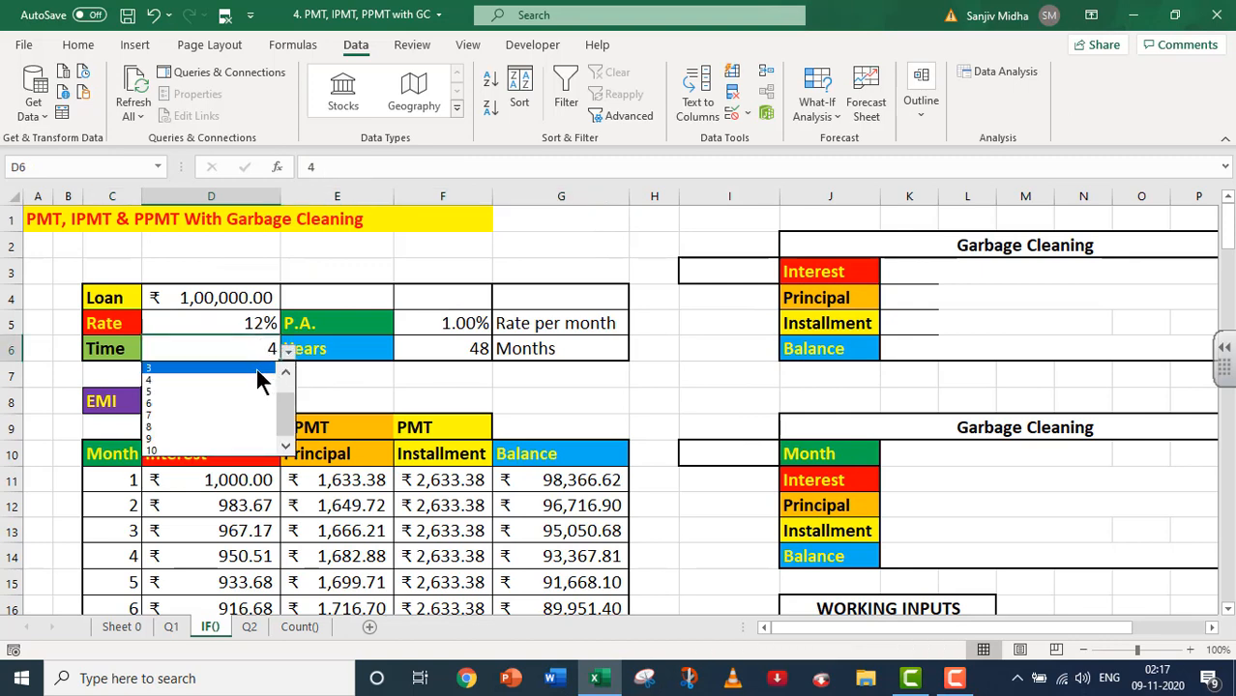
left_click(286, 374)
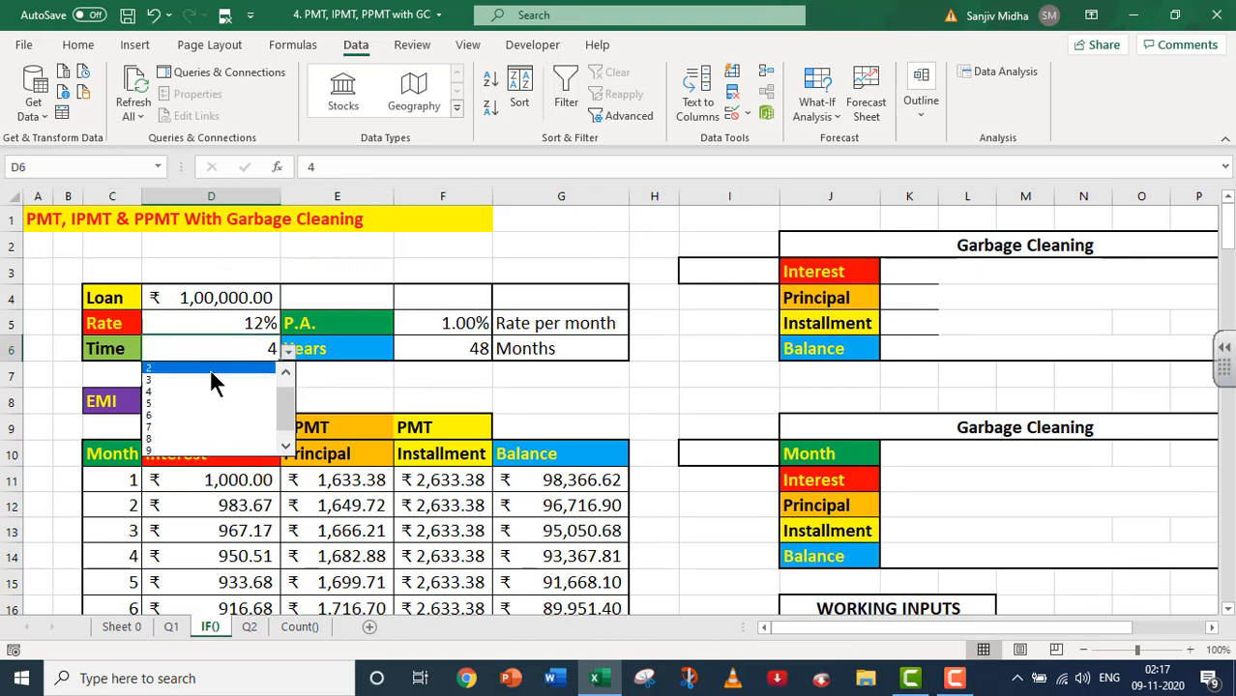
left_click(211, 368)
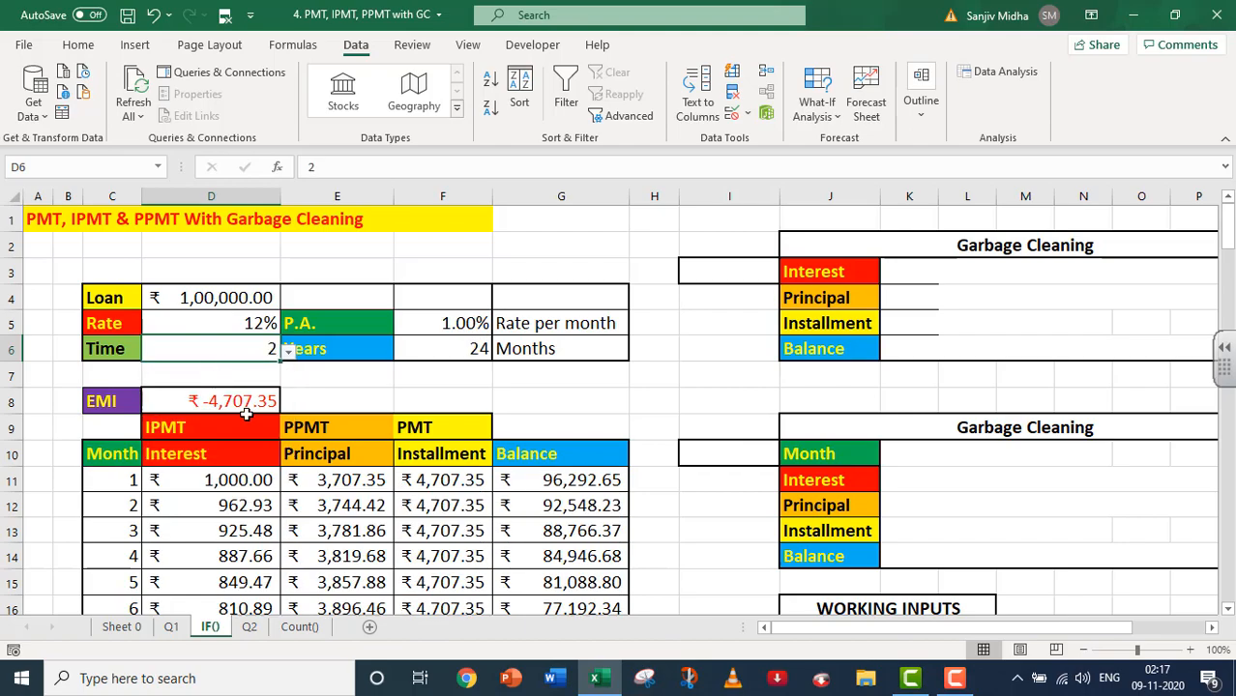
- Set the loan amount in D4 to 500000 and widen column F so the Installment values fit
scroll(246, 414, "down", 8)
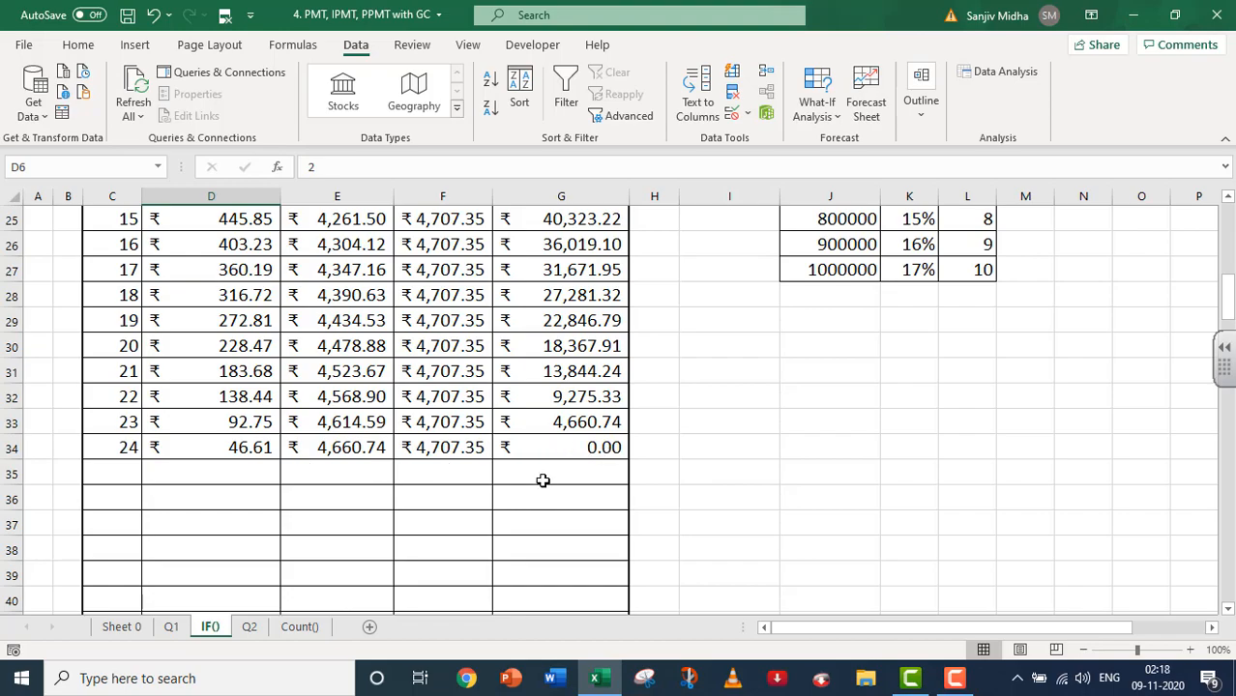
scroll(543, 481, "down", 4)
scroll(543, 481, "up", 9)
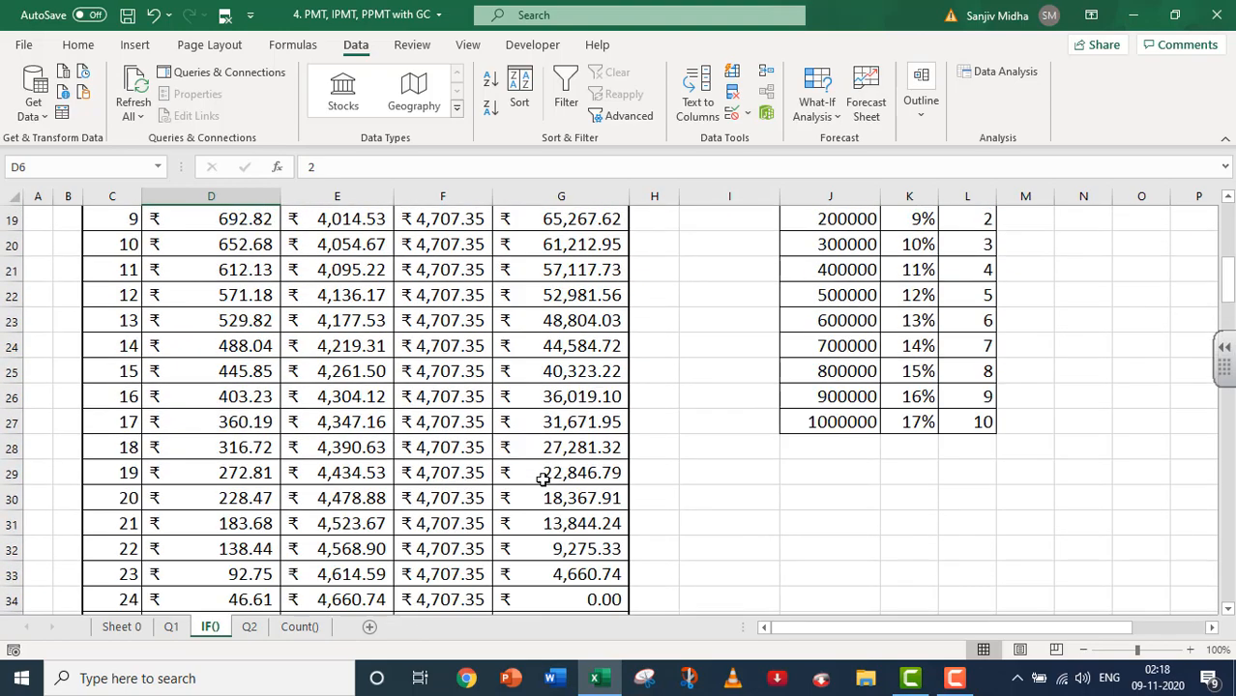
scroll(542, 481, "up", 3)
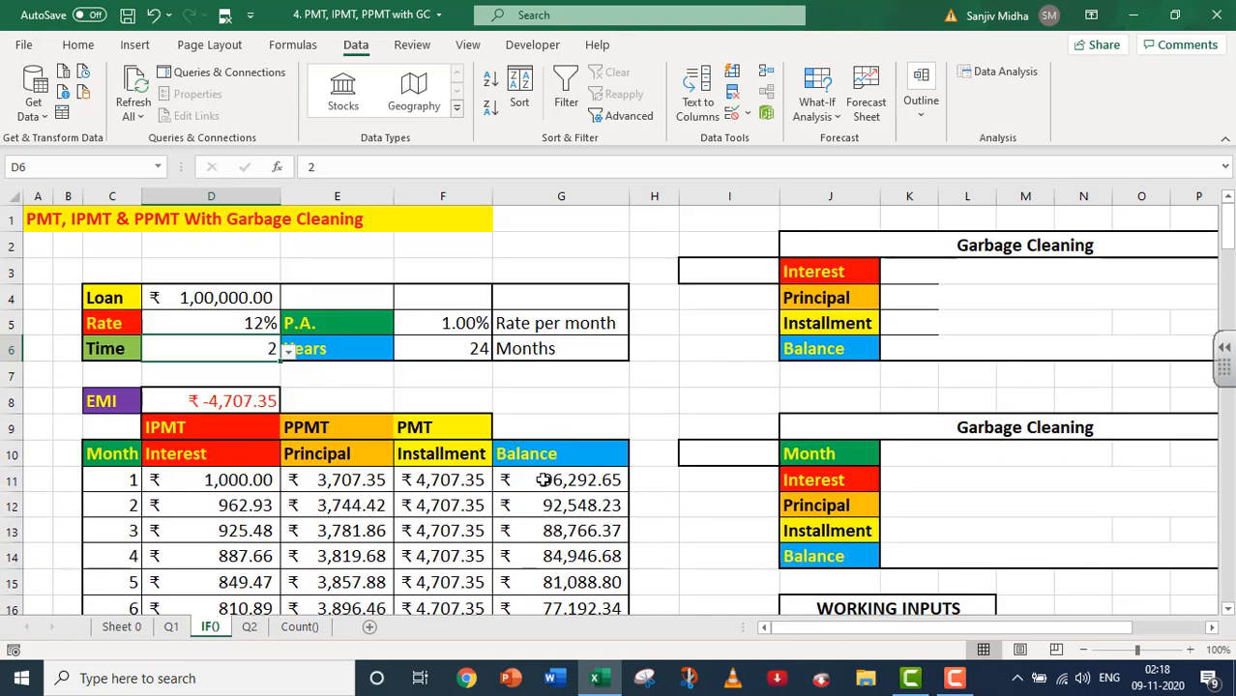
left_click(223, 301)
left_click(289, 300)
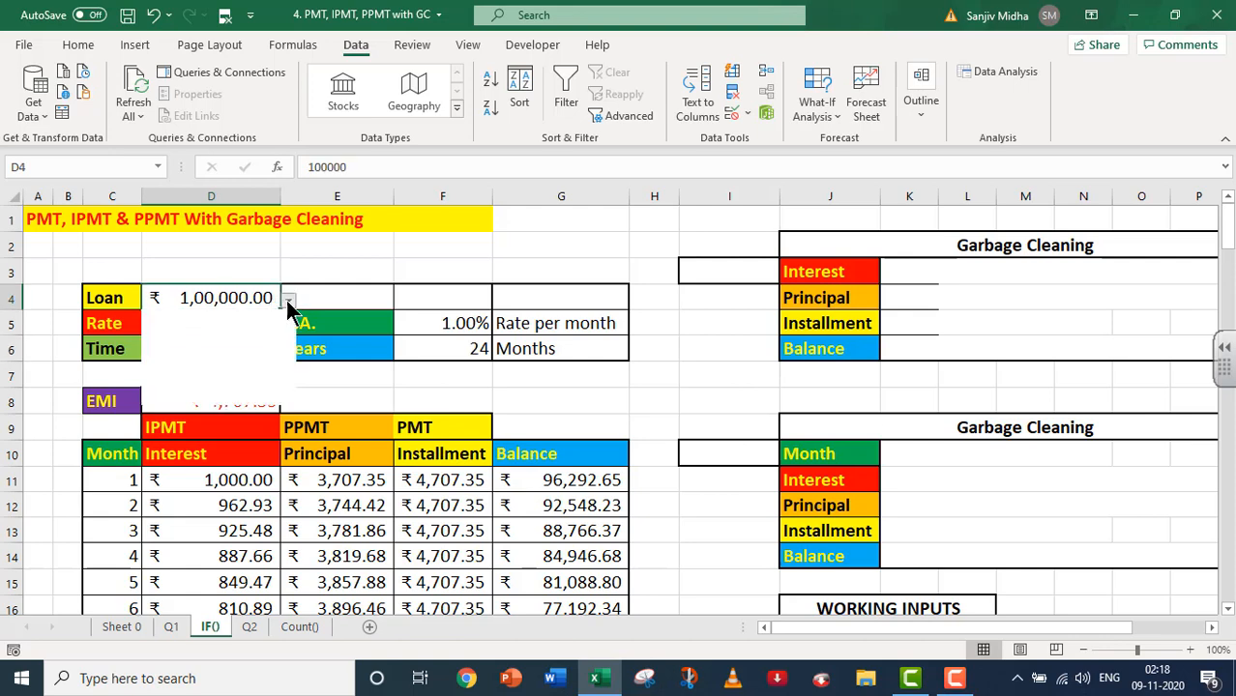
left_click(198, 364)
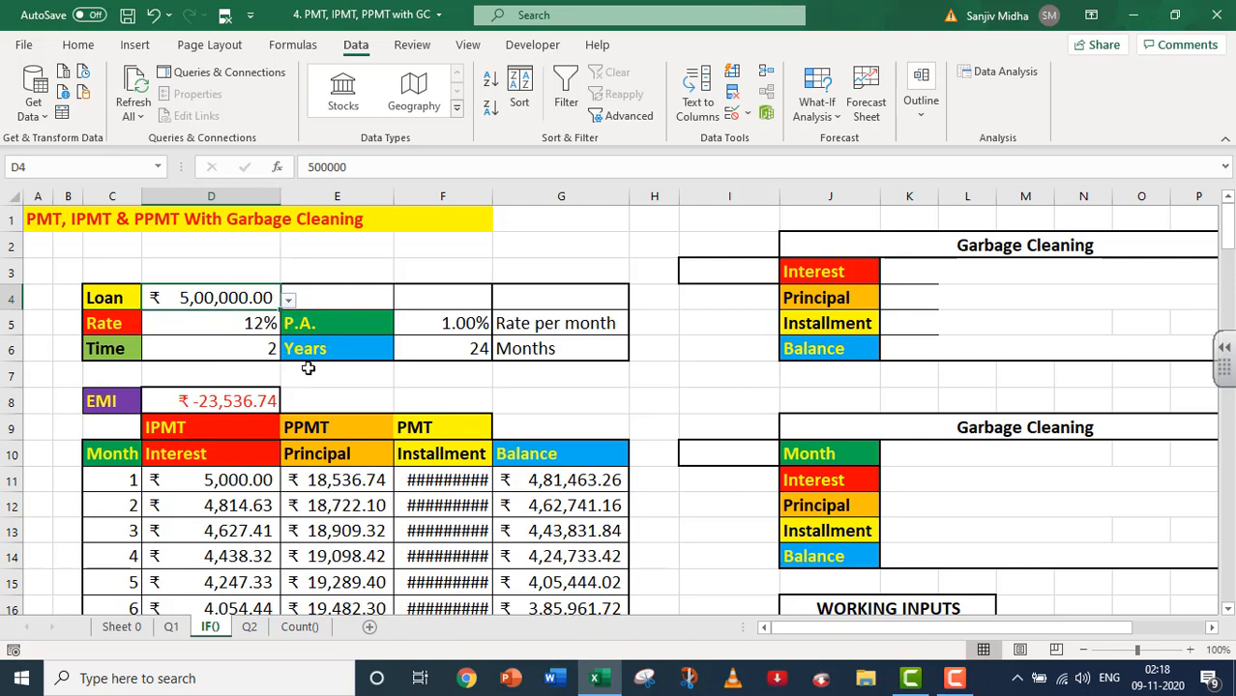
left_click_drag(492, 198, 511, 205)
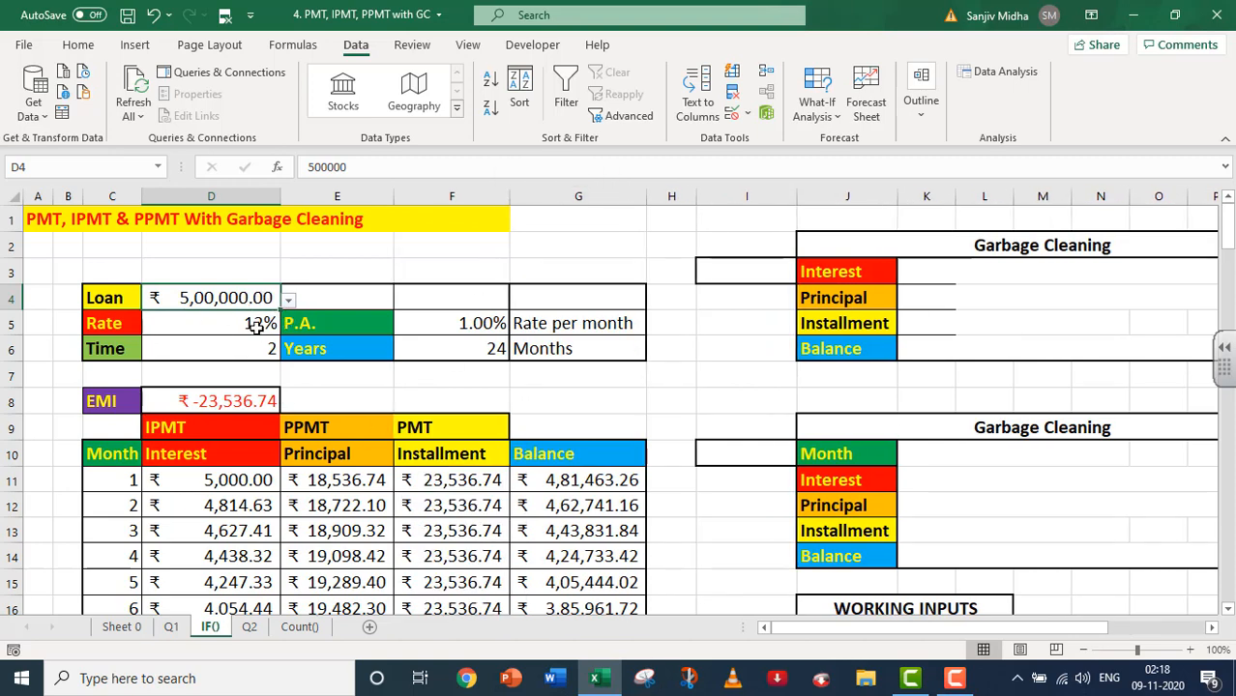
- Set the annual interest rate in D5 to 15% from its dropdown list
left_click(257, 325)
left_click(289, 326)
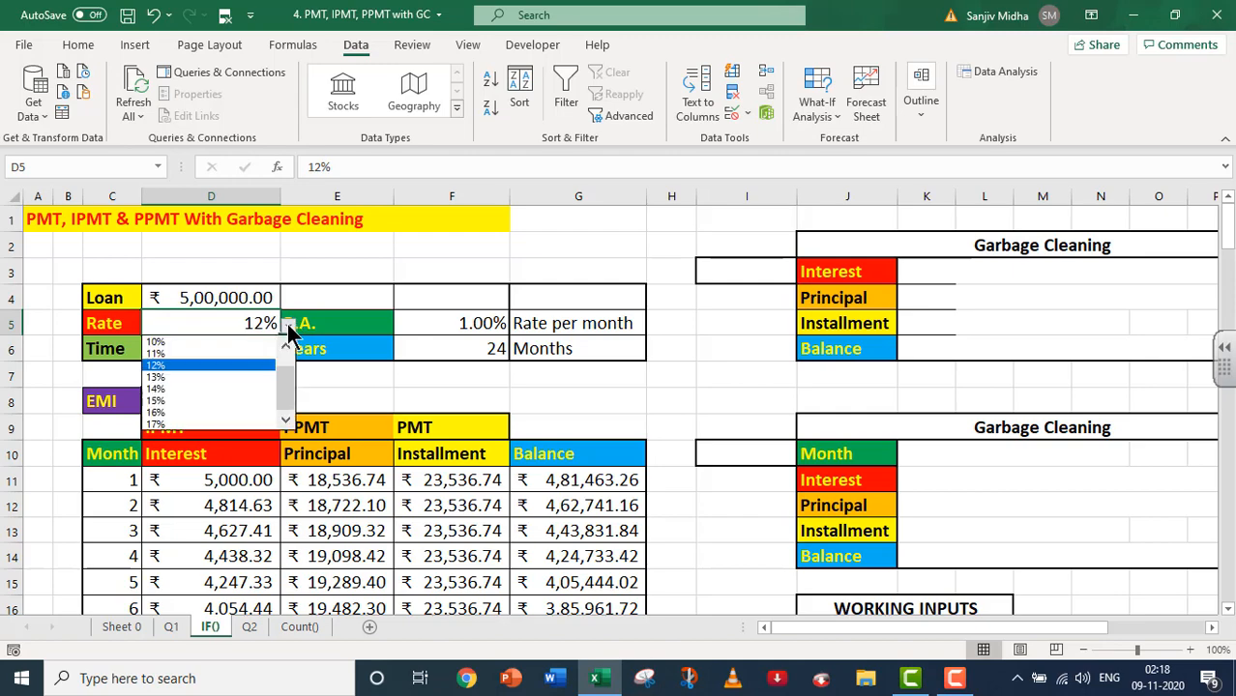
left_click(201, 402)
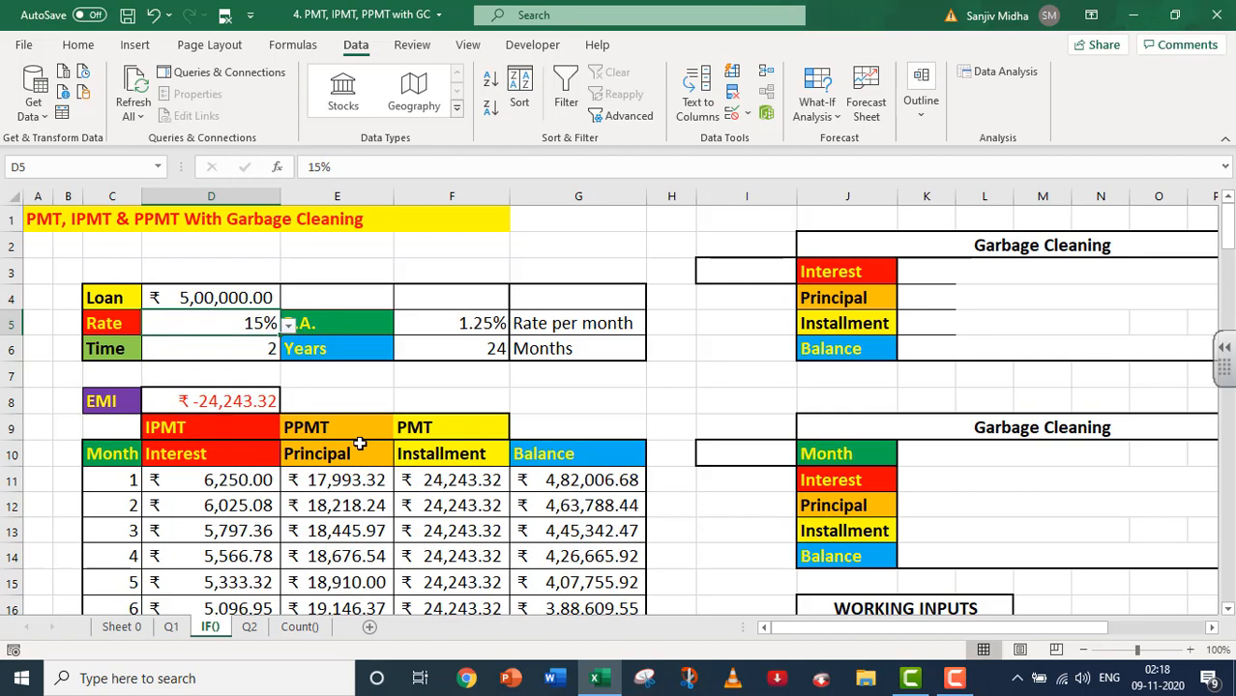
- Examine the repayment schedule from the first month to the last, comparing the EMI, installments and closing balance
scroll(288, 406, "down", 3)
scroll(288, 406, "down", 5)
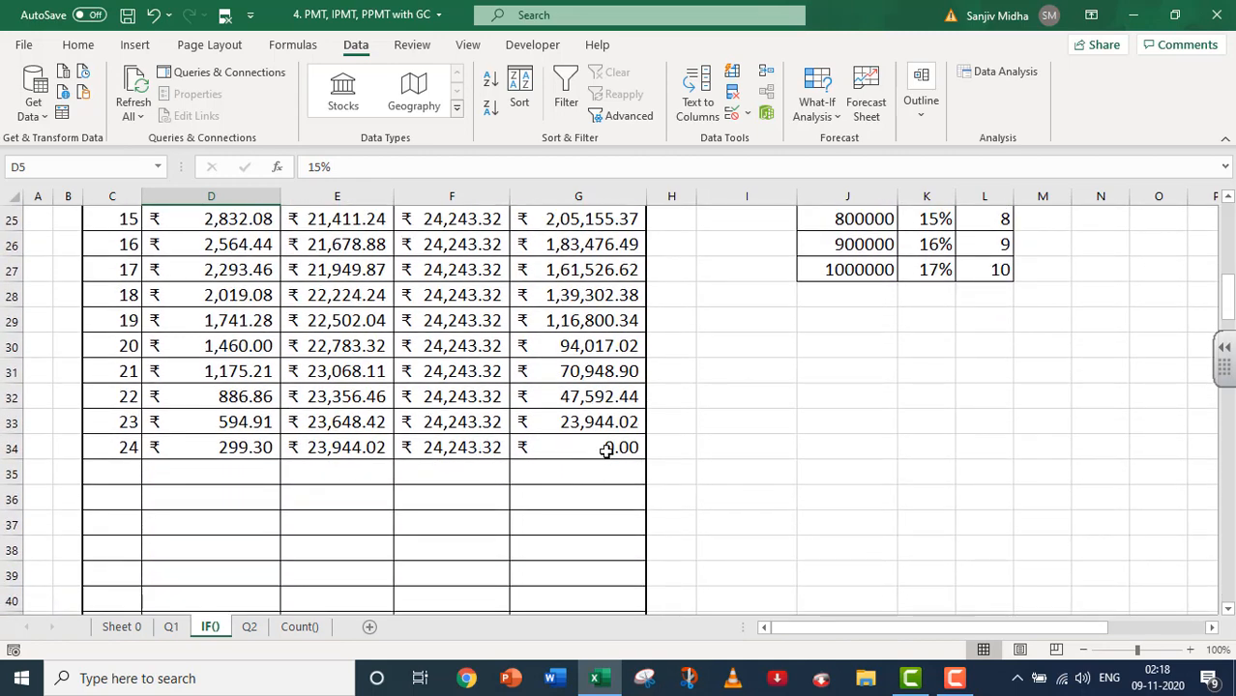
scroll(564, 455, "up", 5)
scroll(563, 455, "up", 3)
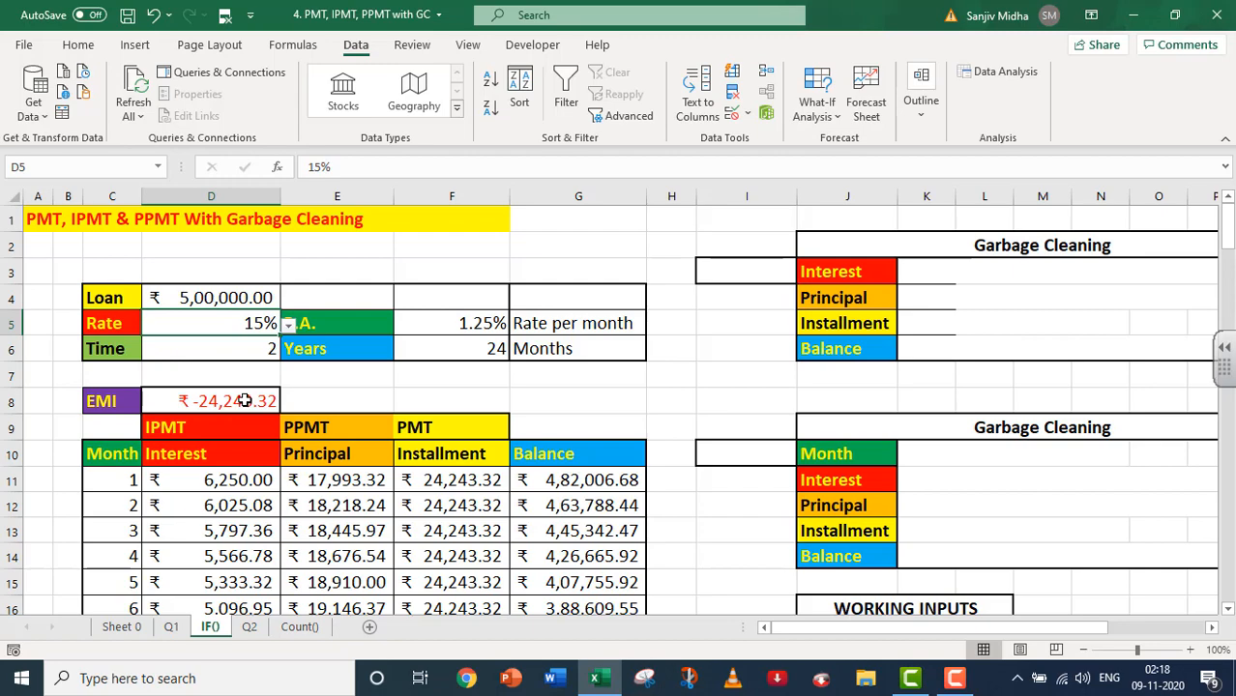
scroll(244, 400, "down", 2)
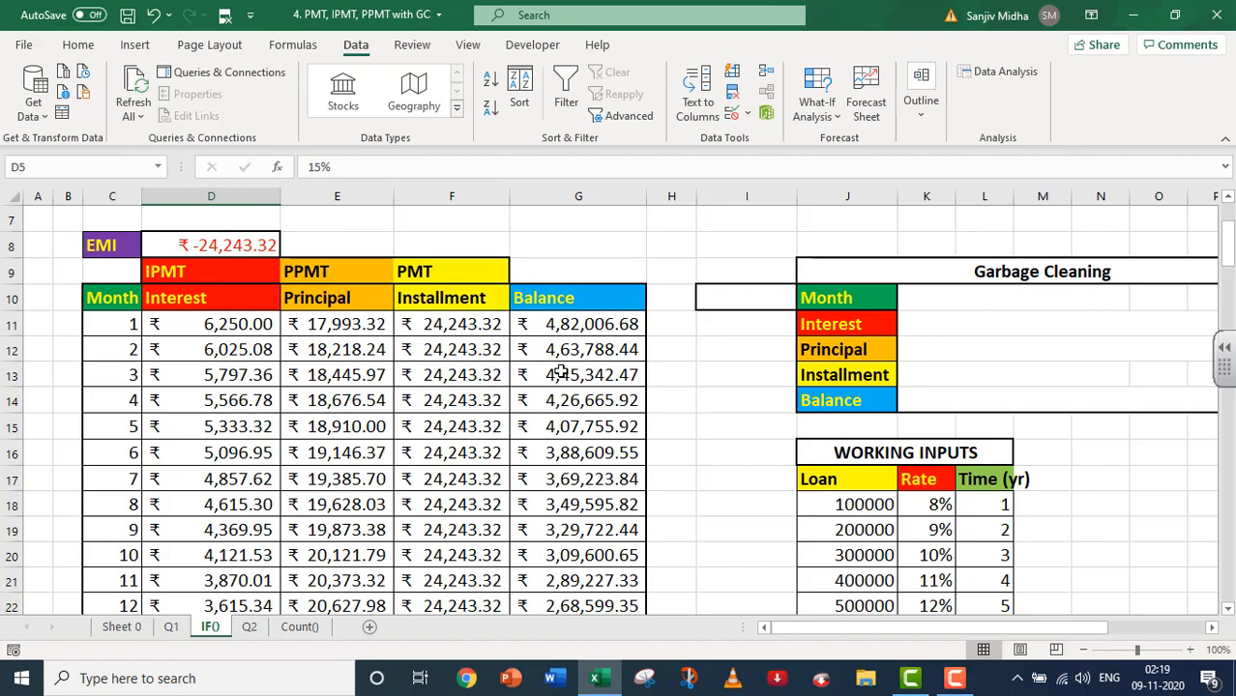
scroll(561, 373, "down", 6)
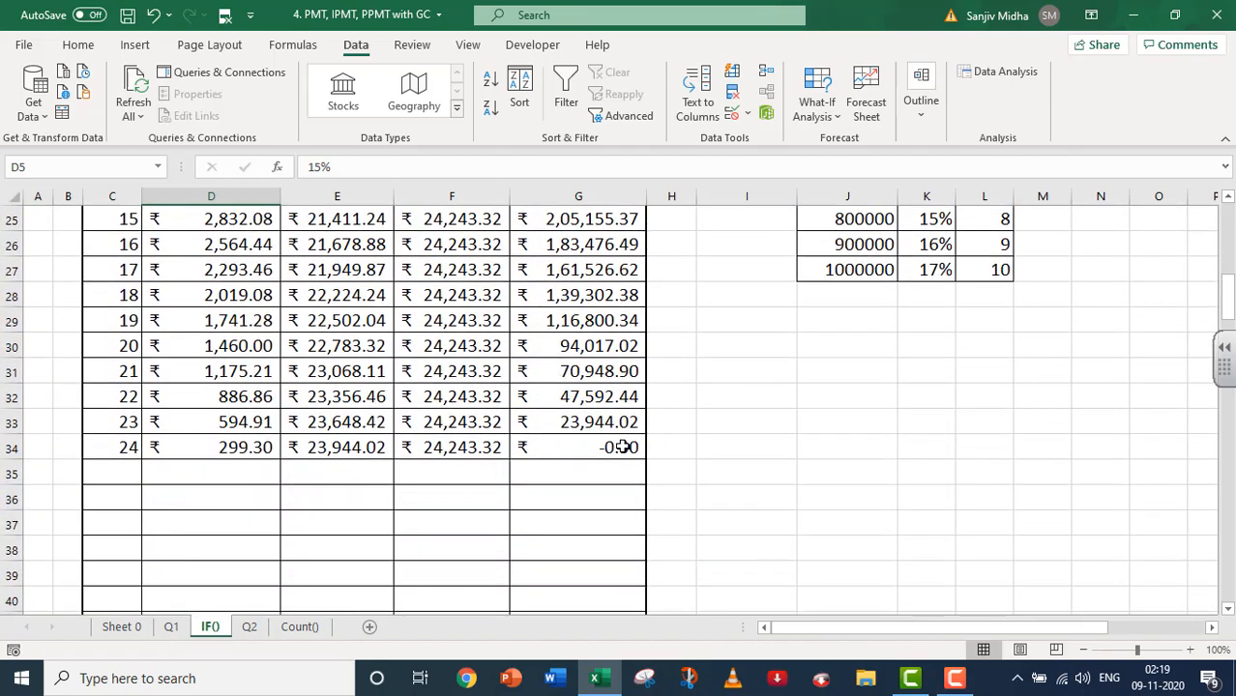
scroll(561, 449, "up", 7)
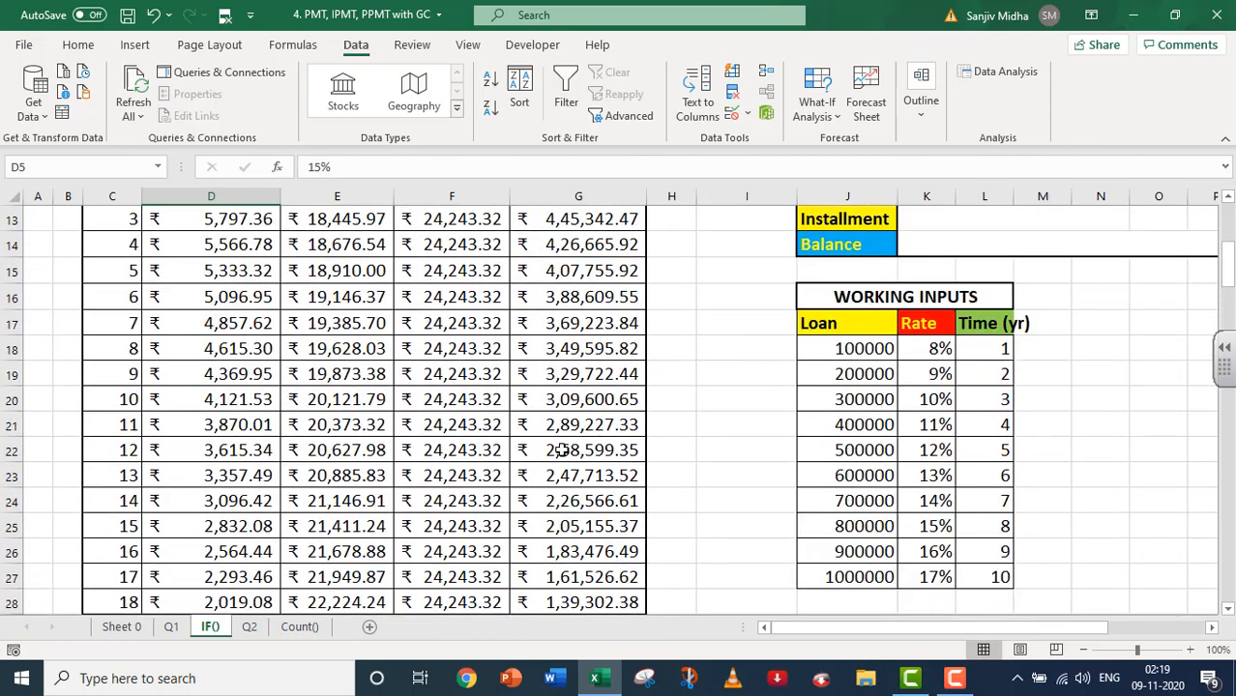
scroll(563, 450, "up", 1)
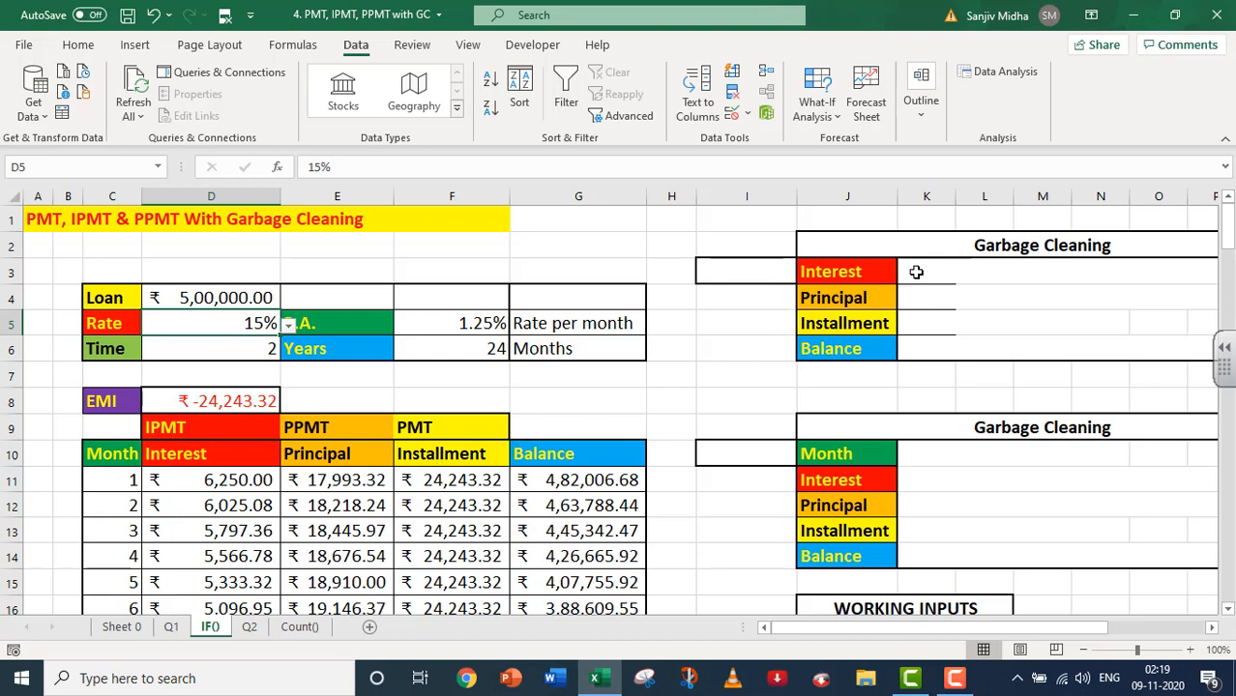
- Apply a black font colour to the hidden Garbage Cleaning formula notes in K3:K6 and K10:K14
left_click_drag(916, 272, 924, 348)
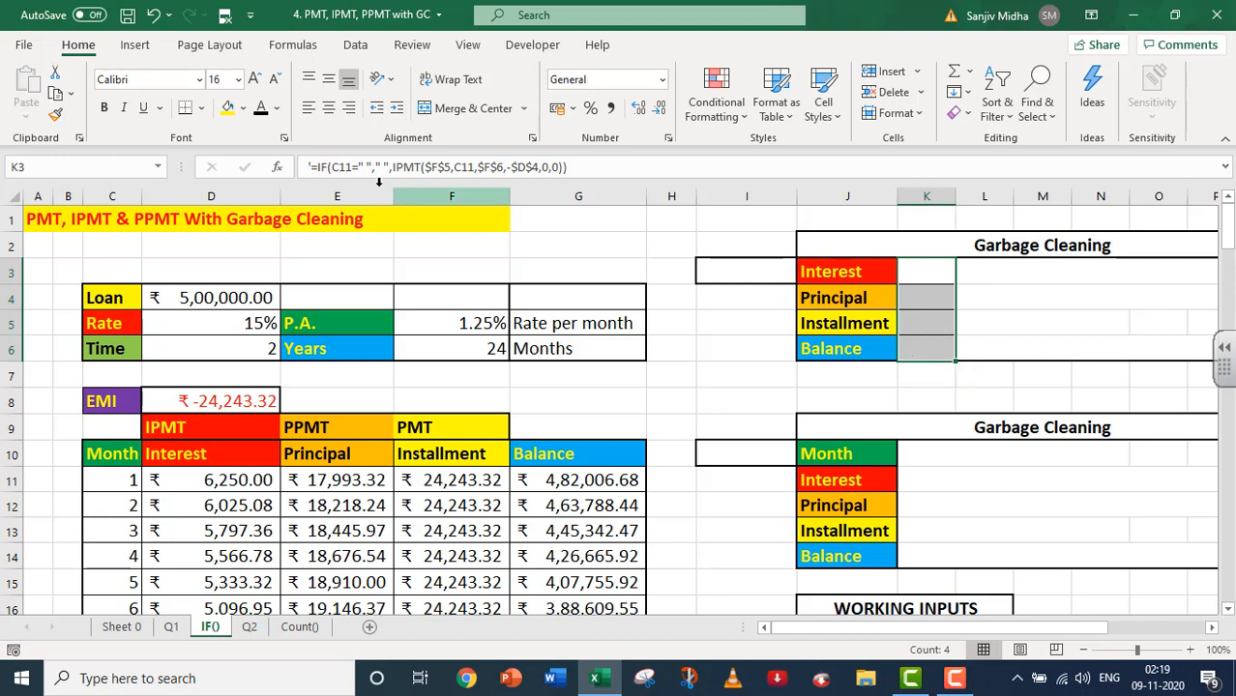
left_click(263, 111)
left_click_drag(927, 455, 914, 559)
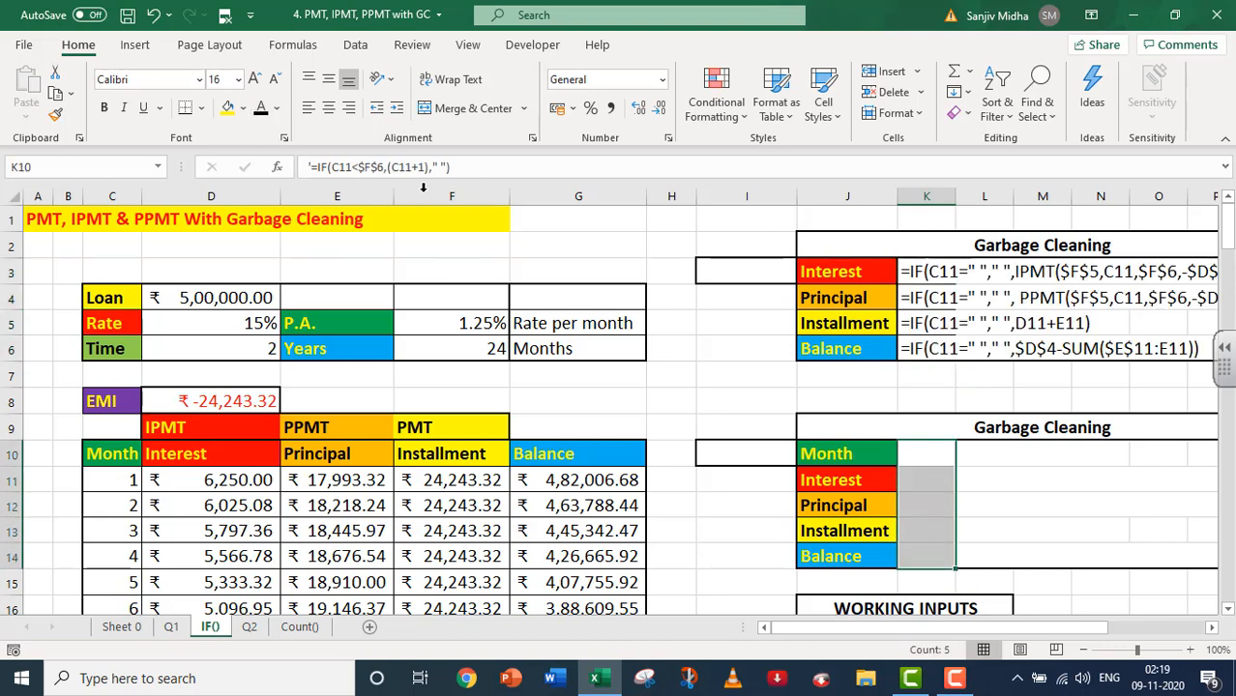
left_click(262, 113)
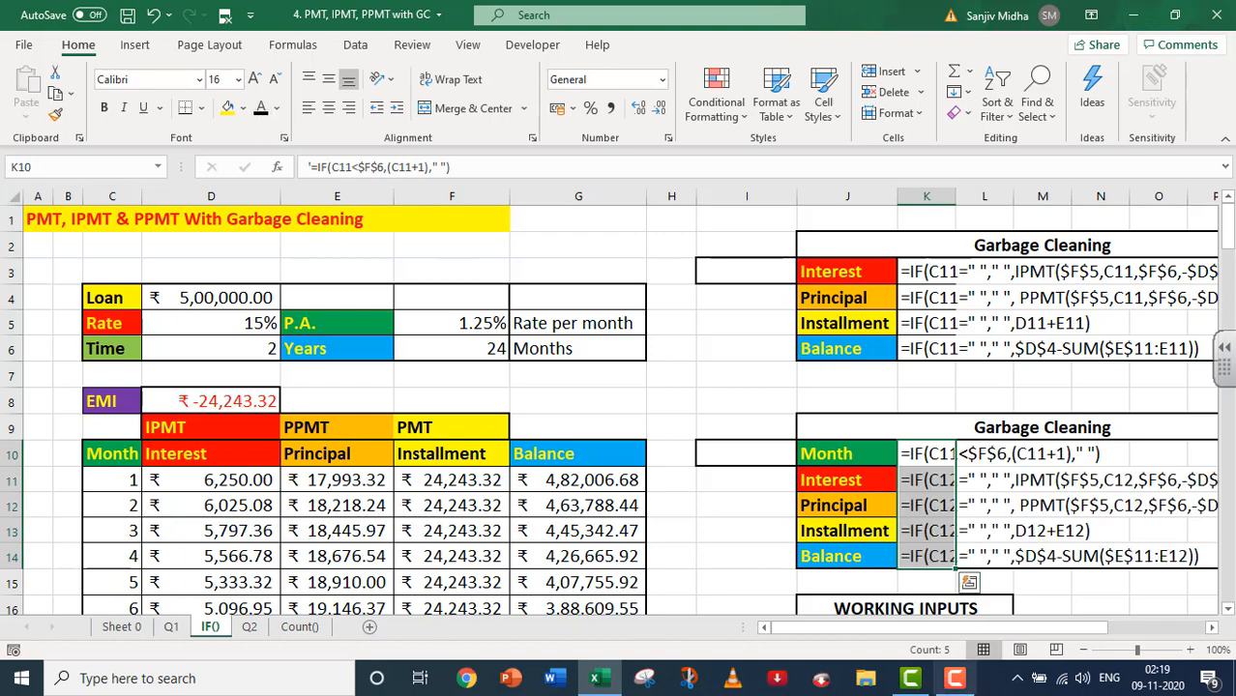
- Apply a black font colour to the hidden First Line label in I3 and Second Line label in I10
left_click(1084, 650)
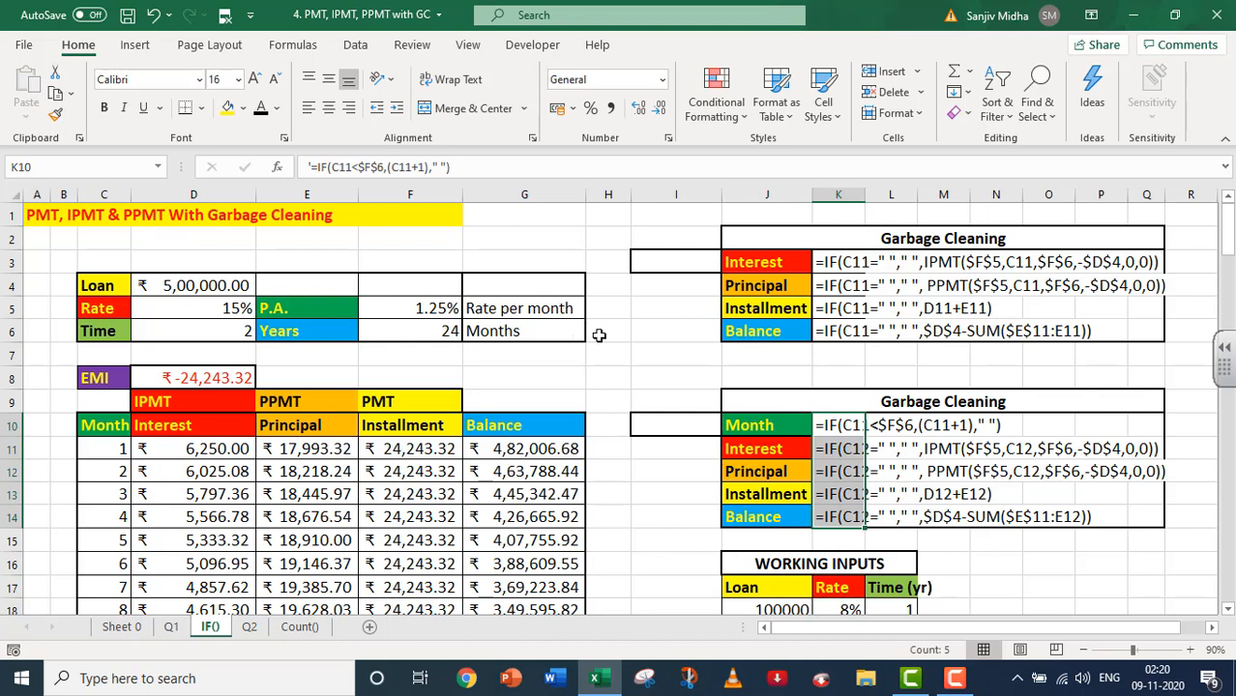
left_click(660, 263)
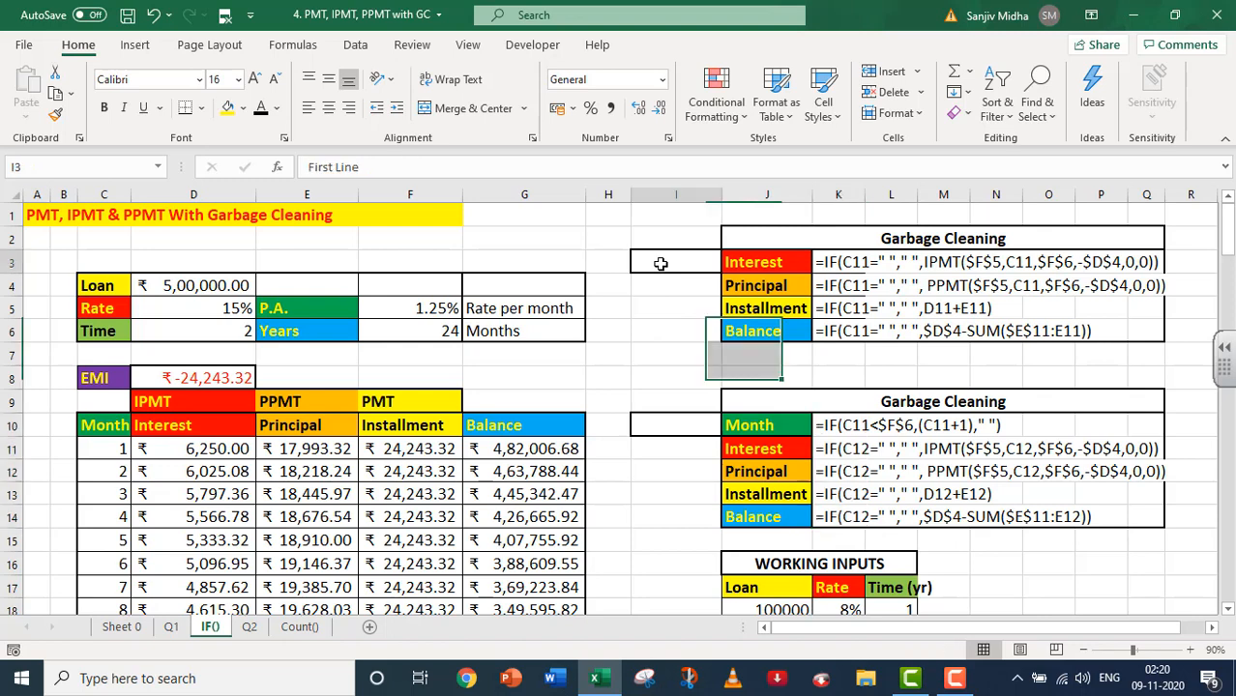
left_click(263, 108)
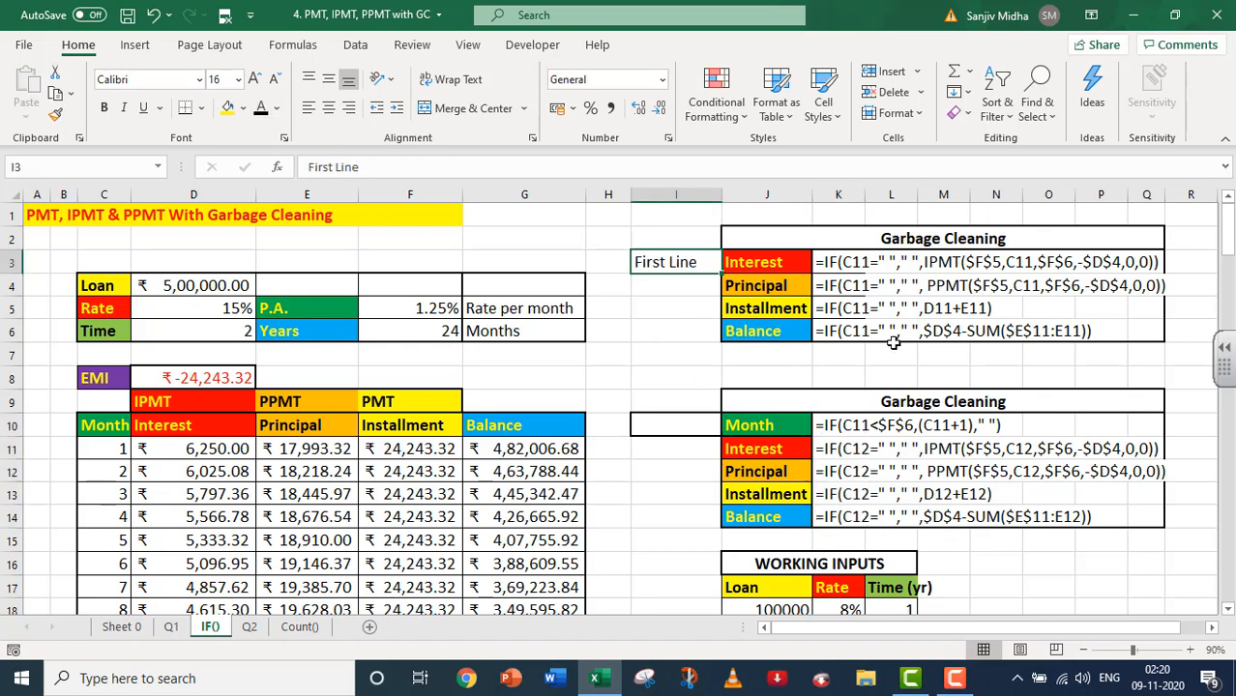
left_click(681, 427)
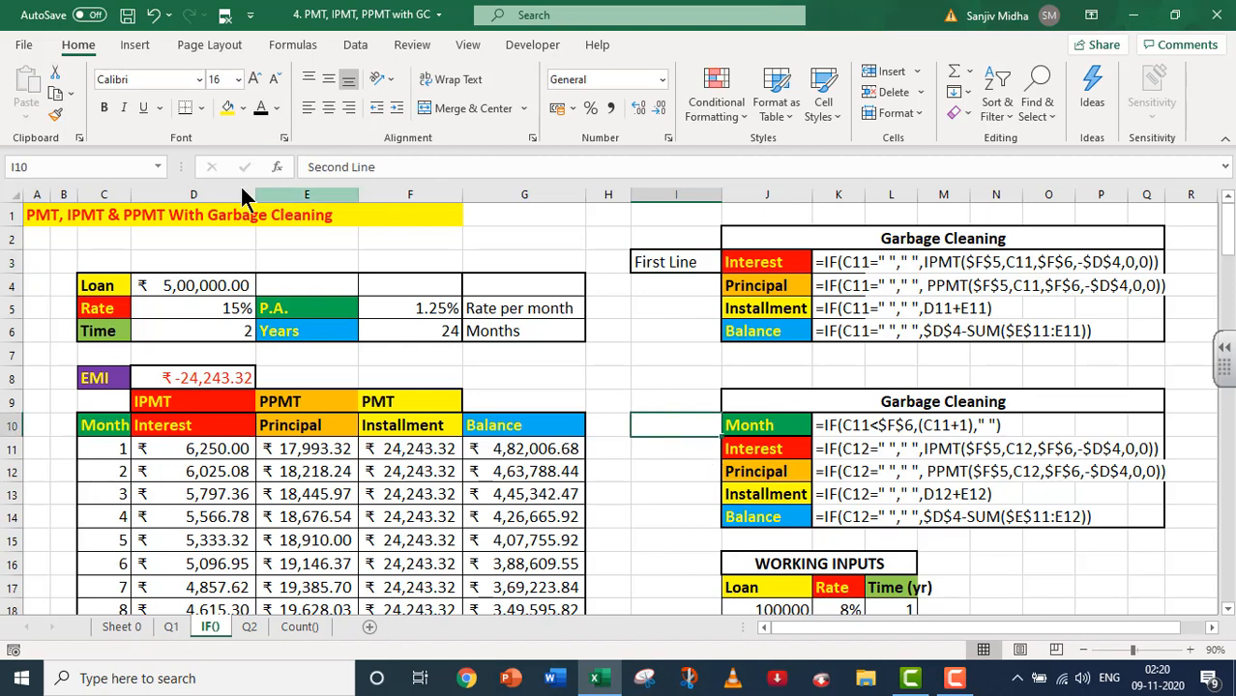
left_click(261, 108)
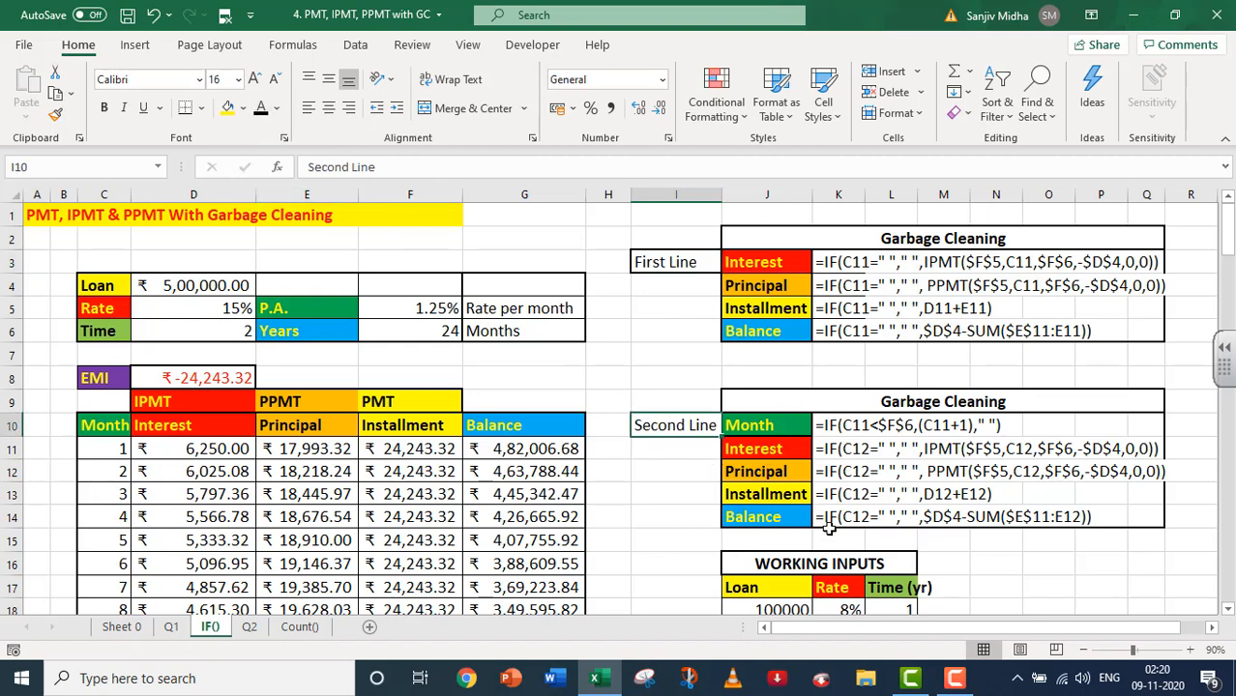